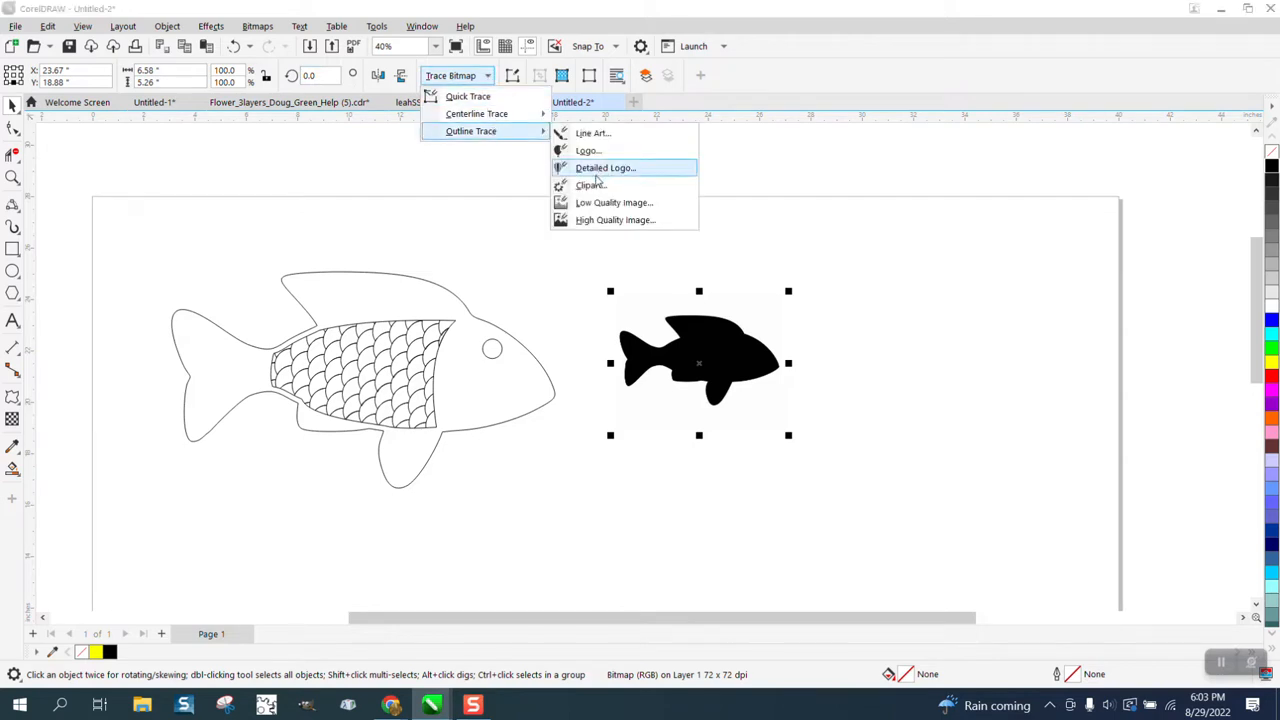
Outline-trace the black fish bitmap as Clipart and turn the trace, placed to the bitmap's right, into an unfilled outline
left_click(596, 186)
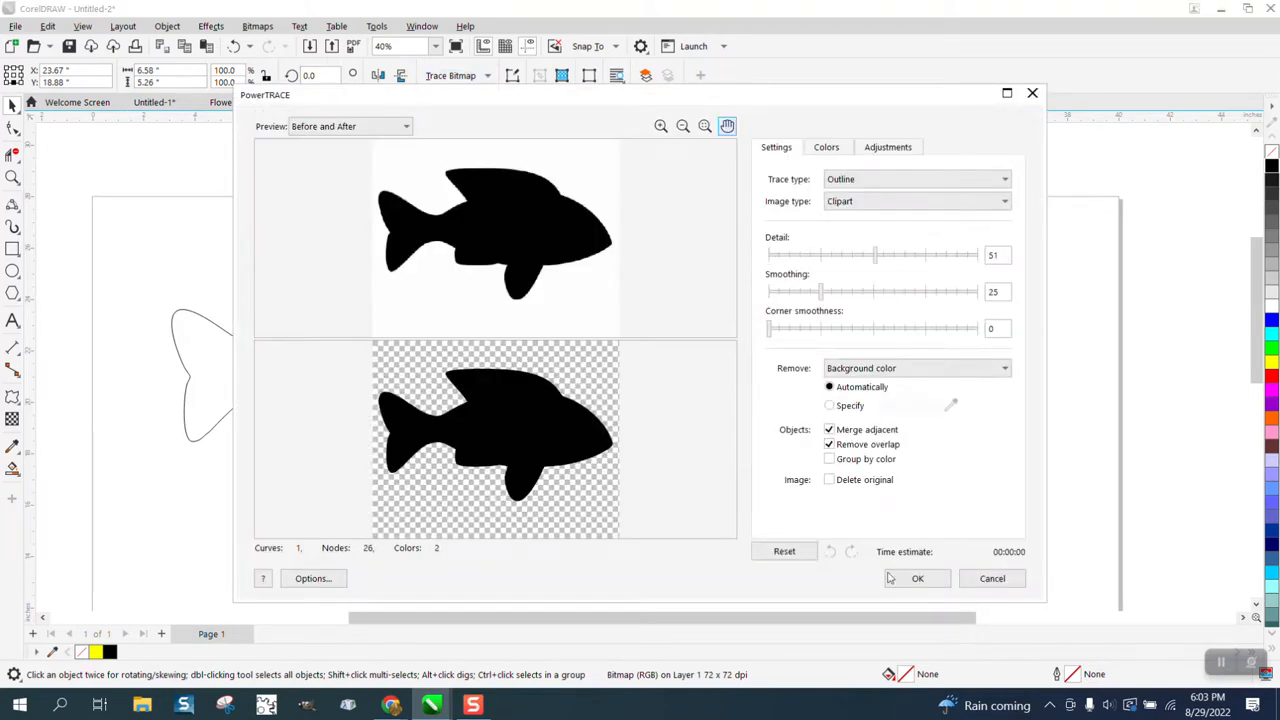
left_click(917, 578)
left_click_drag(663, 366, 843, 368)
left_click(1271, 152)
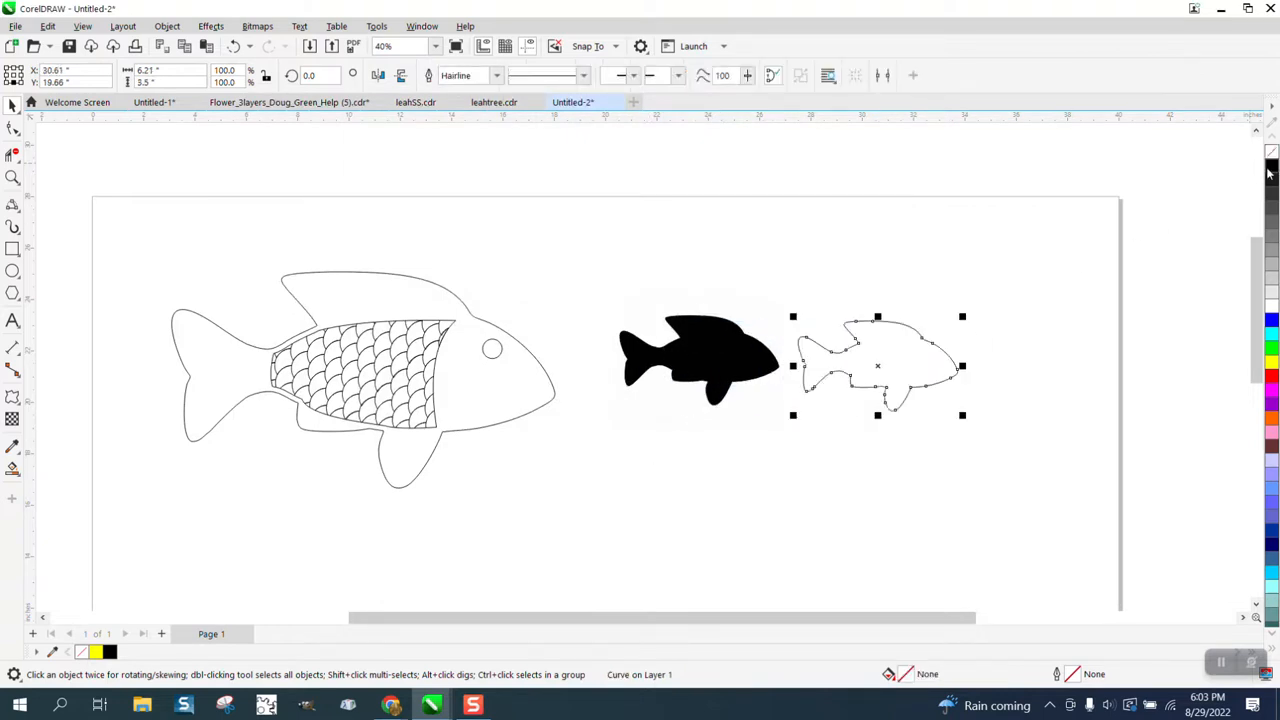
Enlarge the traced fish outline to about 159% and delete the original black fish bitmap
left_click_drag(963, 314, 1050, 262)
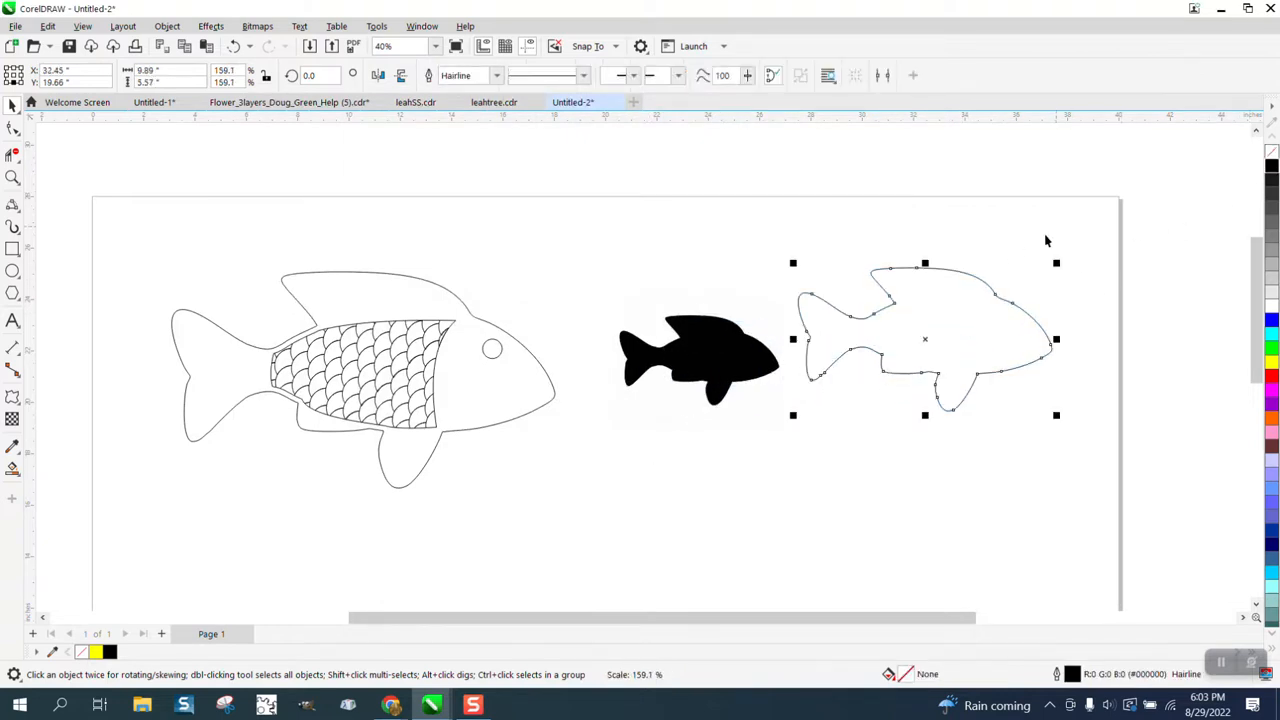
left_click_drag(741, 356, 684, 201)
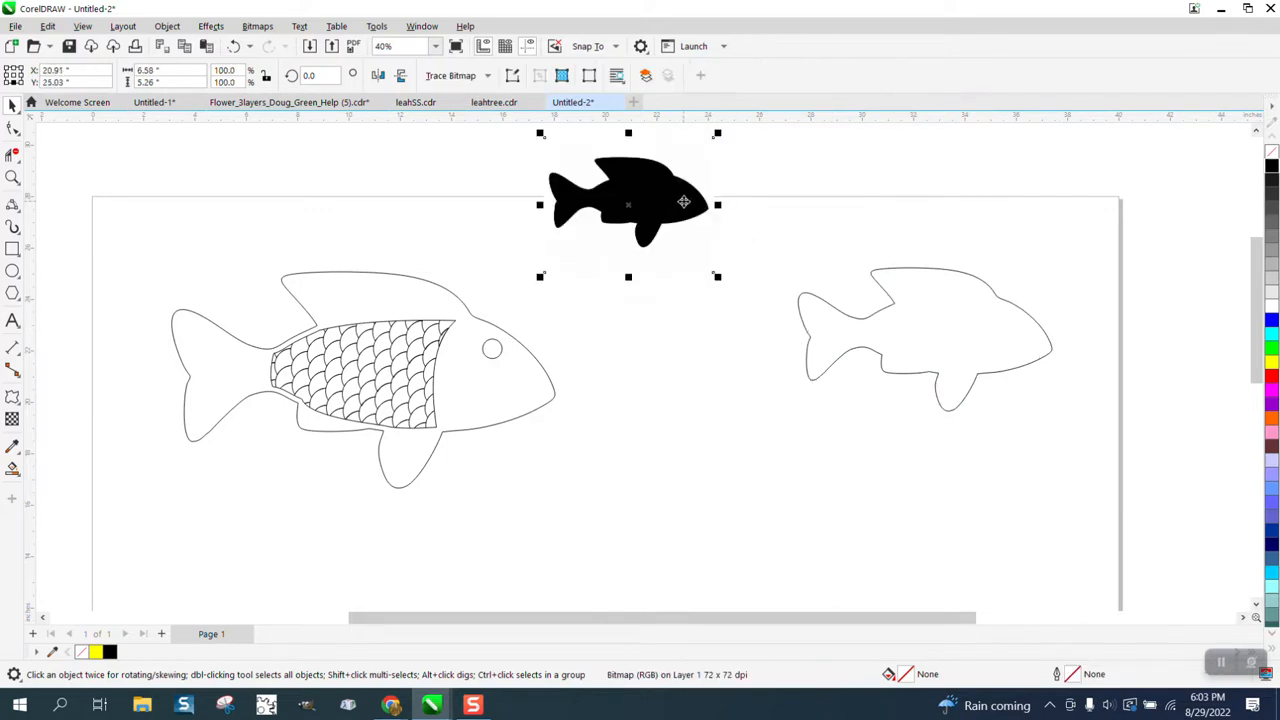
key("Delete")
Place the fish outline beside the scaled fish and enlarge it to about 11.85 inches wide
left_click_drag(966, 326, 789, 356)
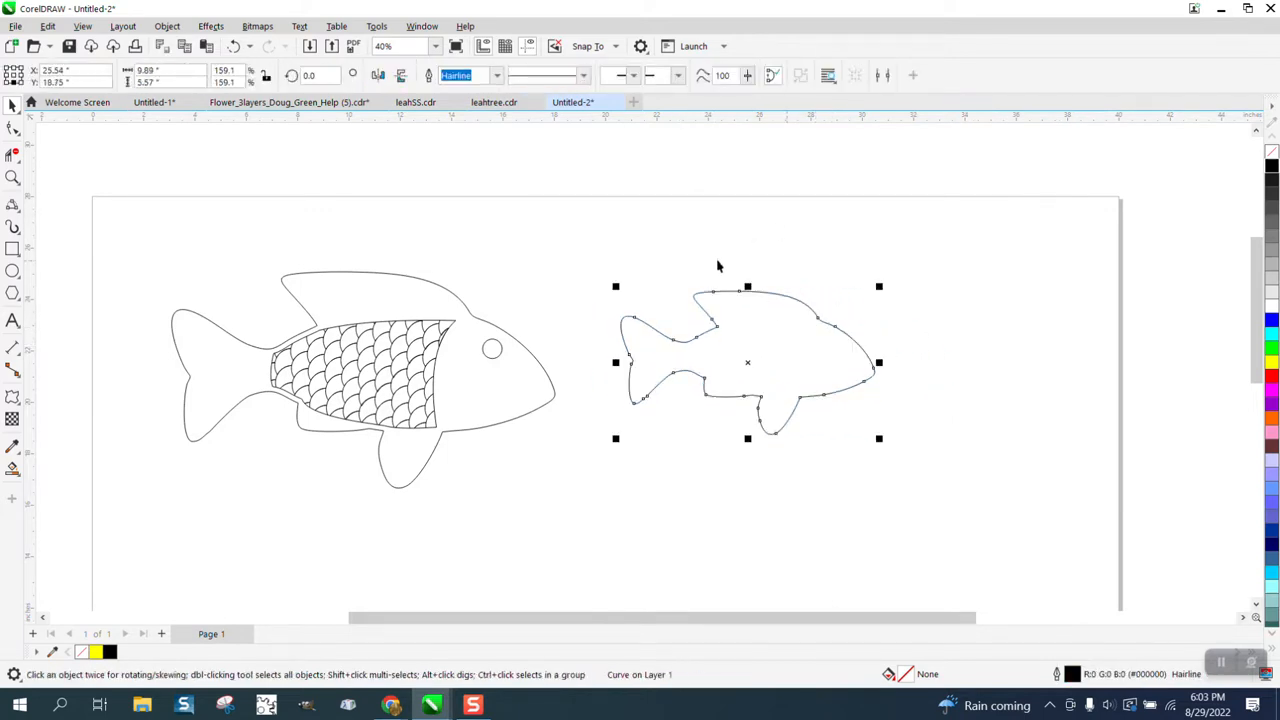
scroll(678, 242, "down", 1)
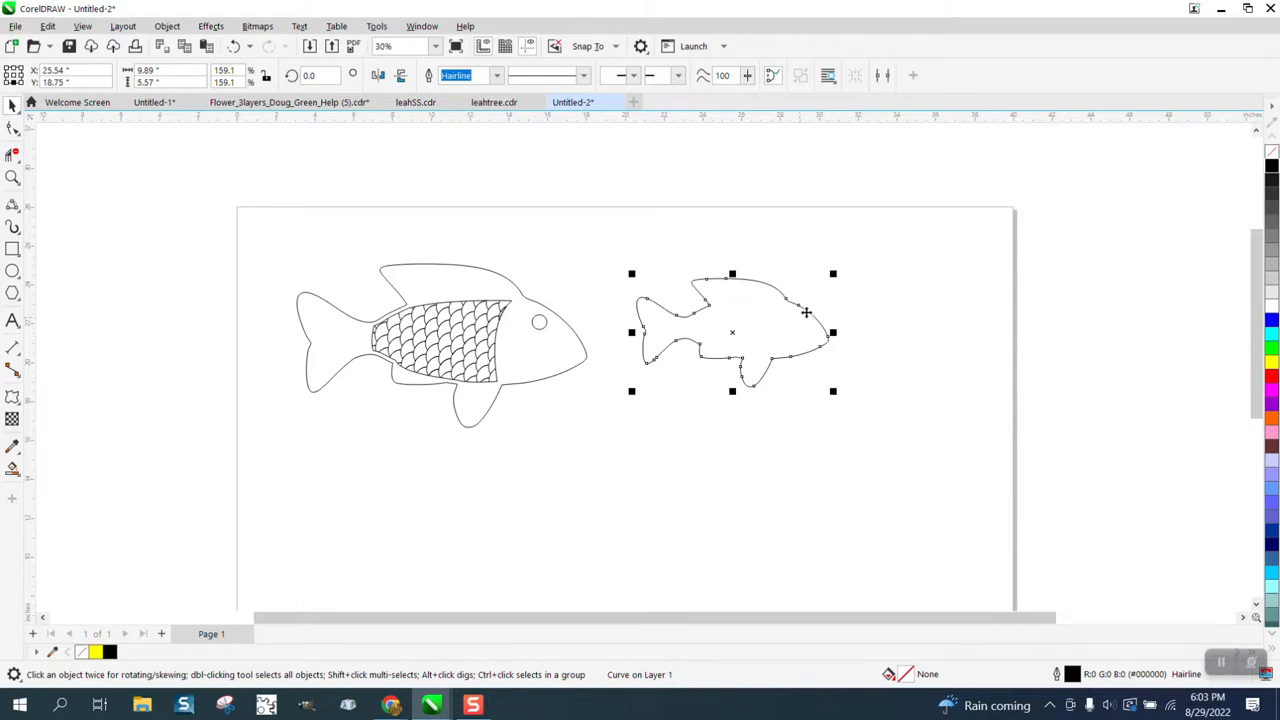
left_click_drag(832, 274, 872, 253)
left_click_drag(777, 327, 763, 341)
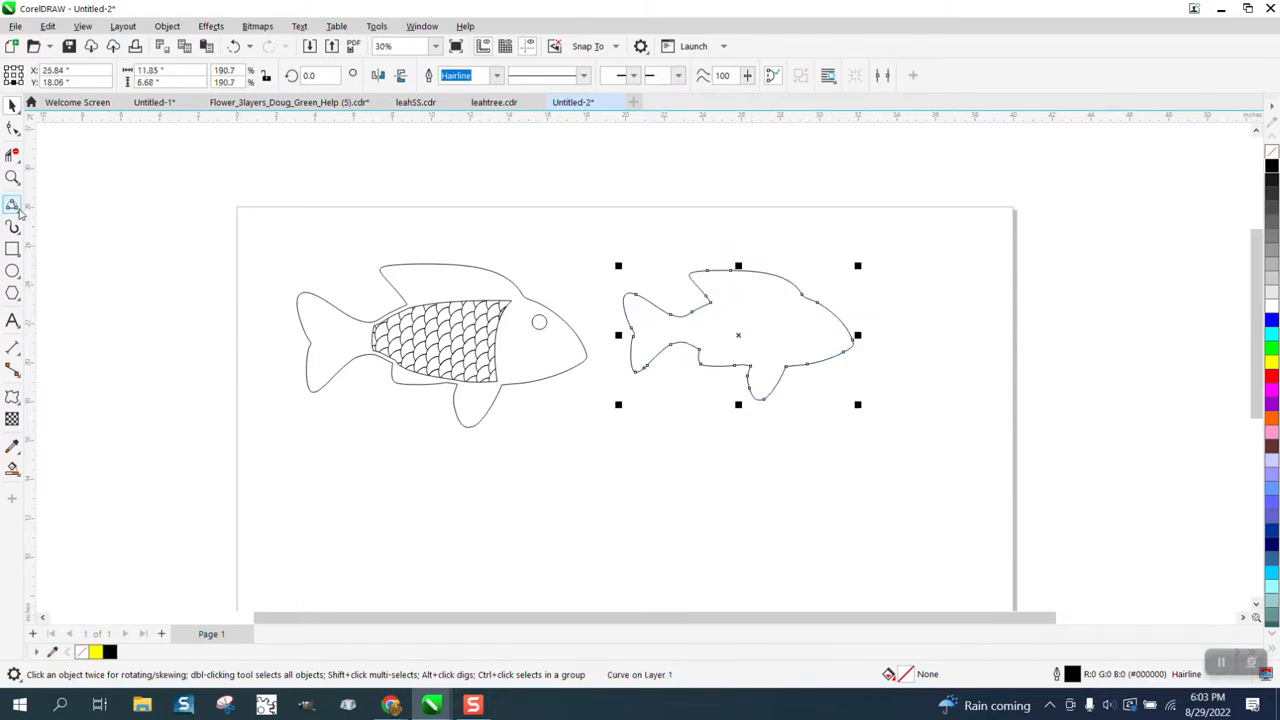
Draw a 3-point curve for the gill line from the dorsal fin's front end down to the front of the pelvic fin
left_click(12, 177)
left_click_drag(599, 255, 948, 414)
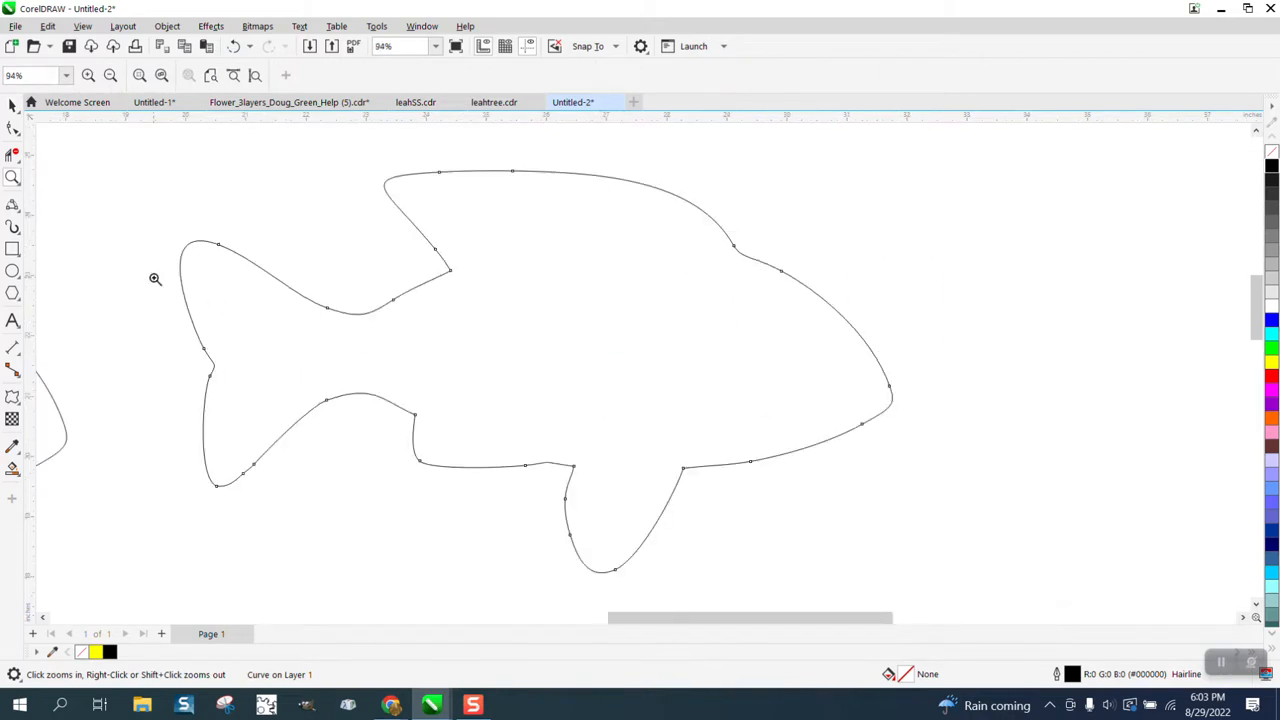
left_click(20, 211)
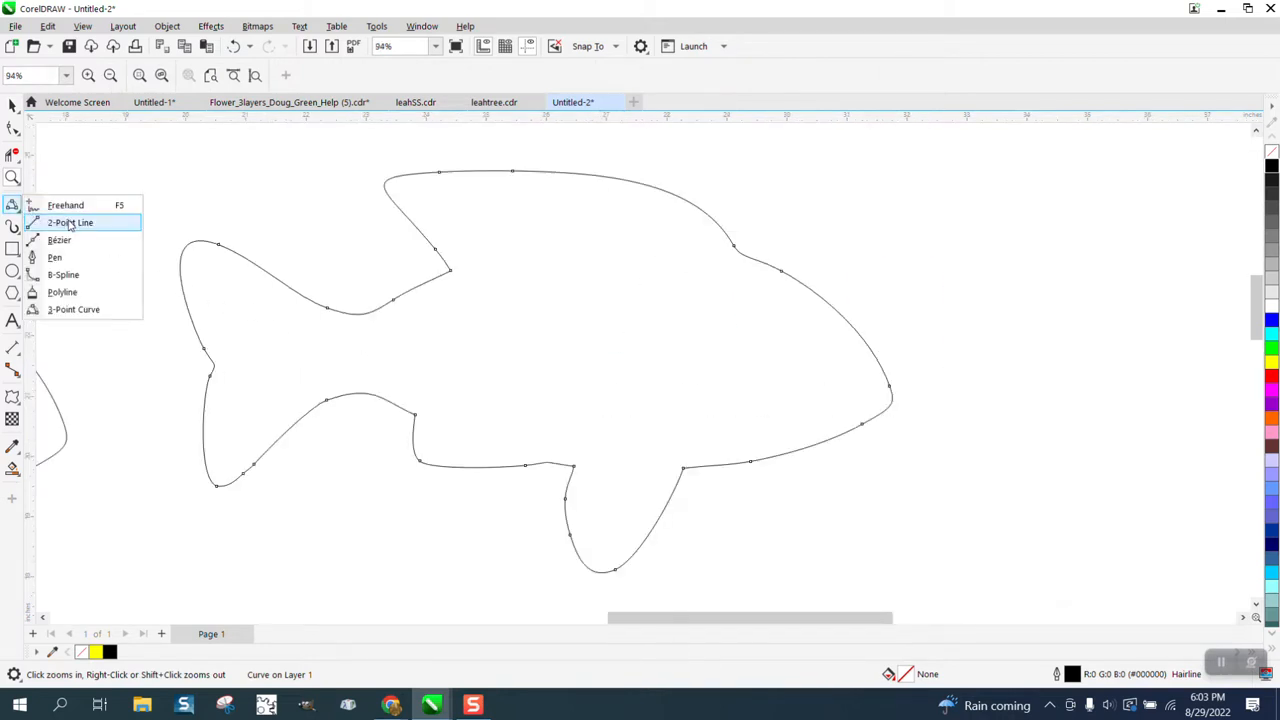
left_click(70, 309)
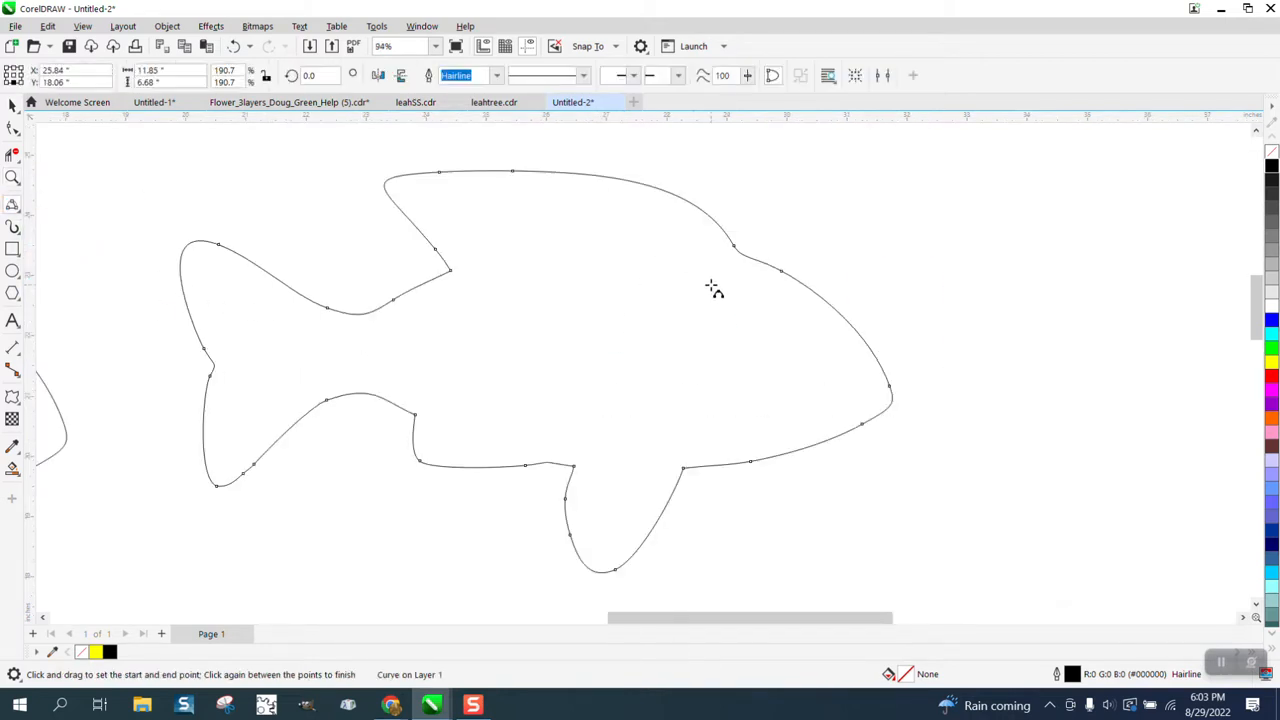
left_click_drag(740, 258, 684, 467)
left_click(709, 303)
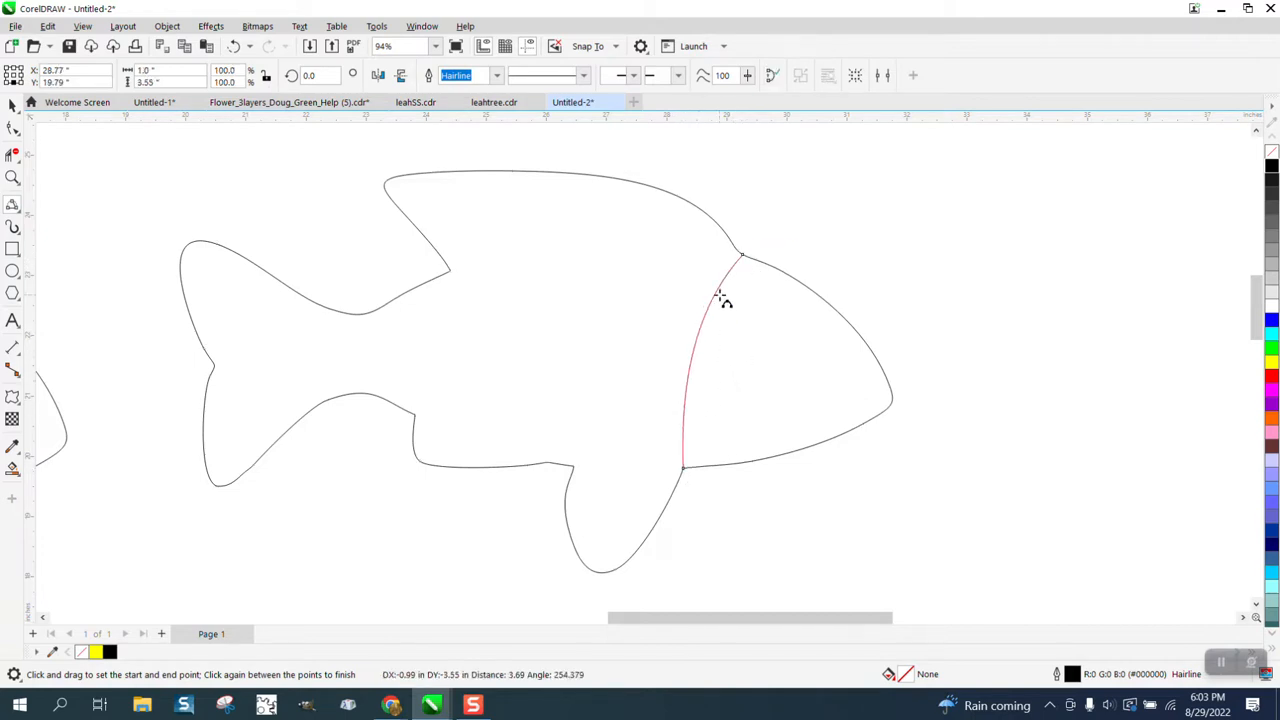
Draw 3-point curves separating the dorsal fin, both lower fins and the tail from the fish's body
left_click_drag(746, 257, 451, 271)
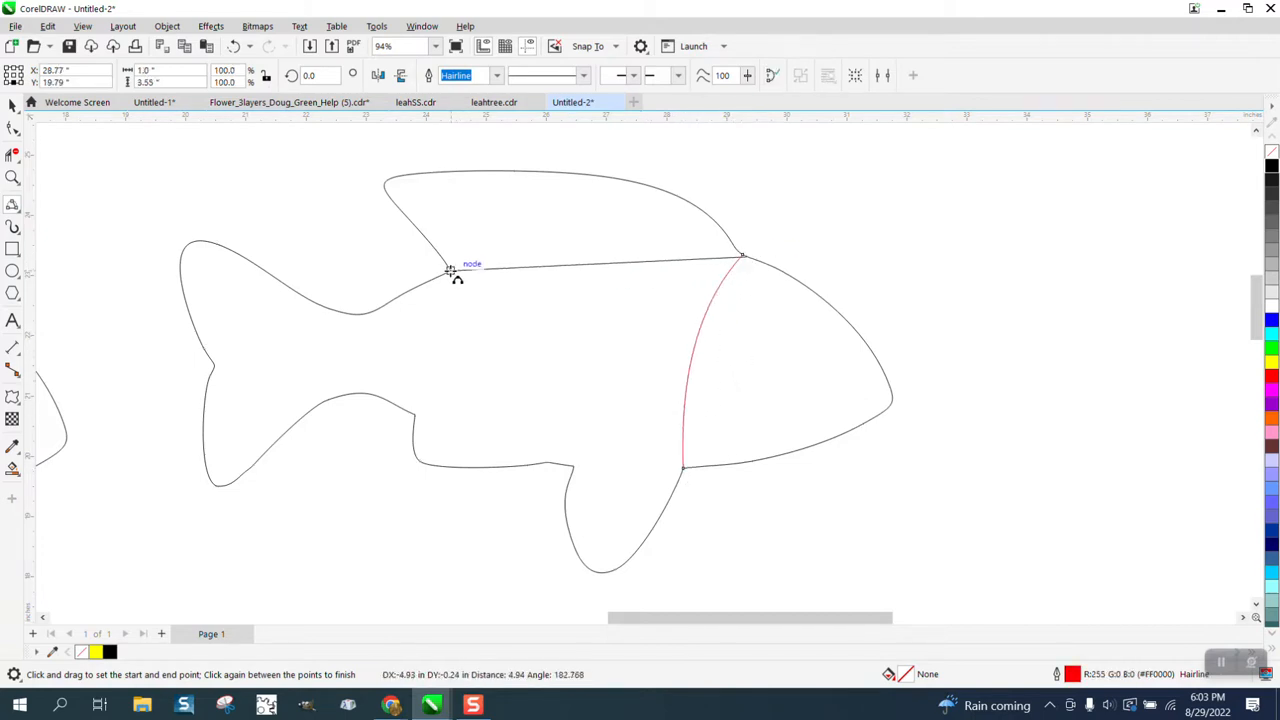
left_click(546, 257)
left_click_drag(683, 467, 420, 417)
left_click(620, 471)
left_click(443, 429)
left_click_drag(363, 314, 363, 391)
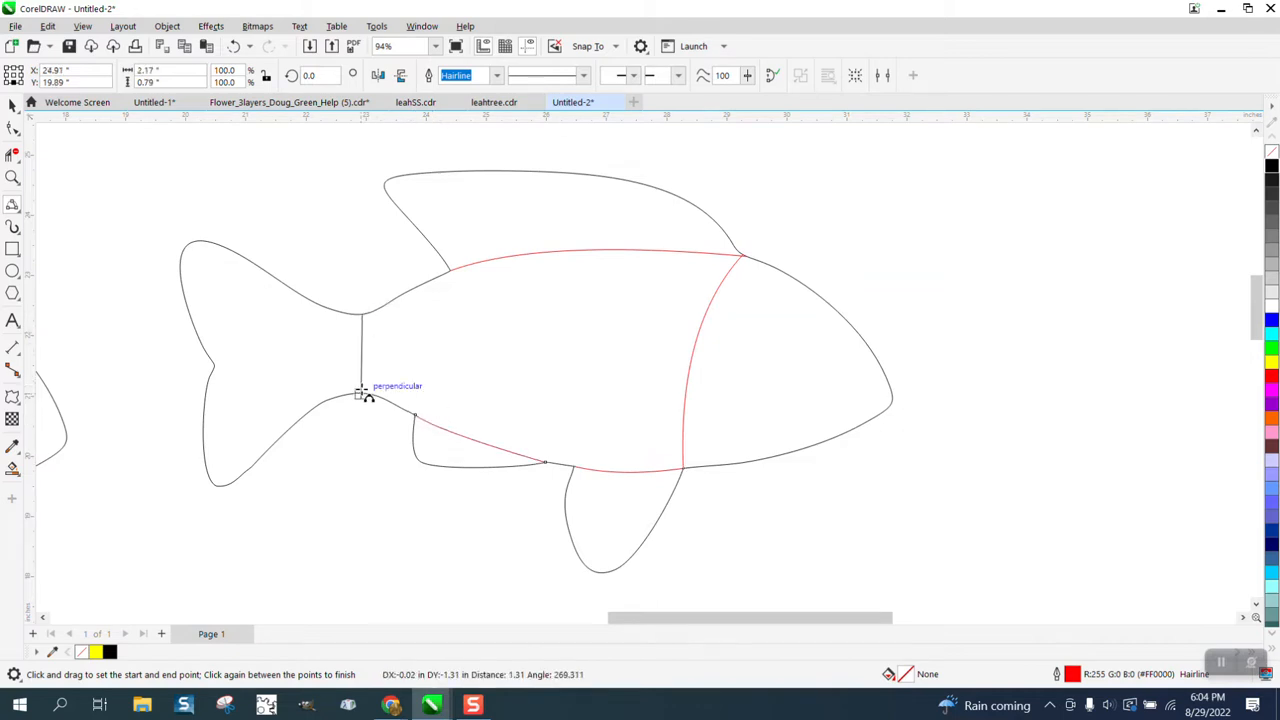
left_click(351, 362)
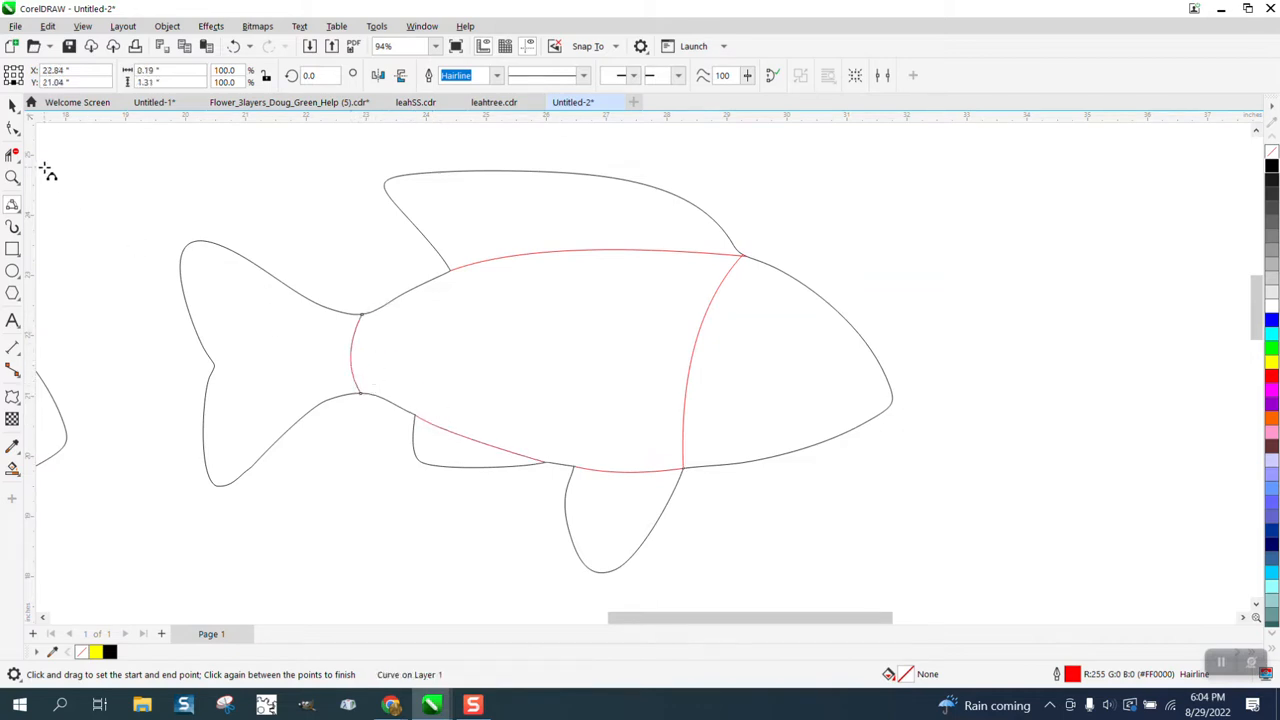
Create a body shape from the region enclosed by the curves with Smart Fill and move it to the right of the fish
left_click(12, 106)
scroll(160, 322, "down", 1)
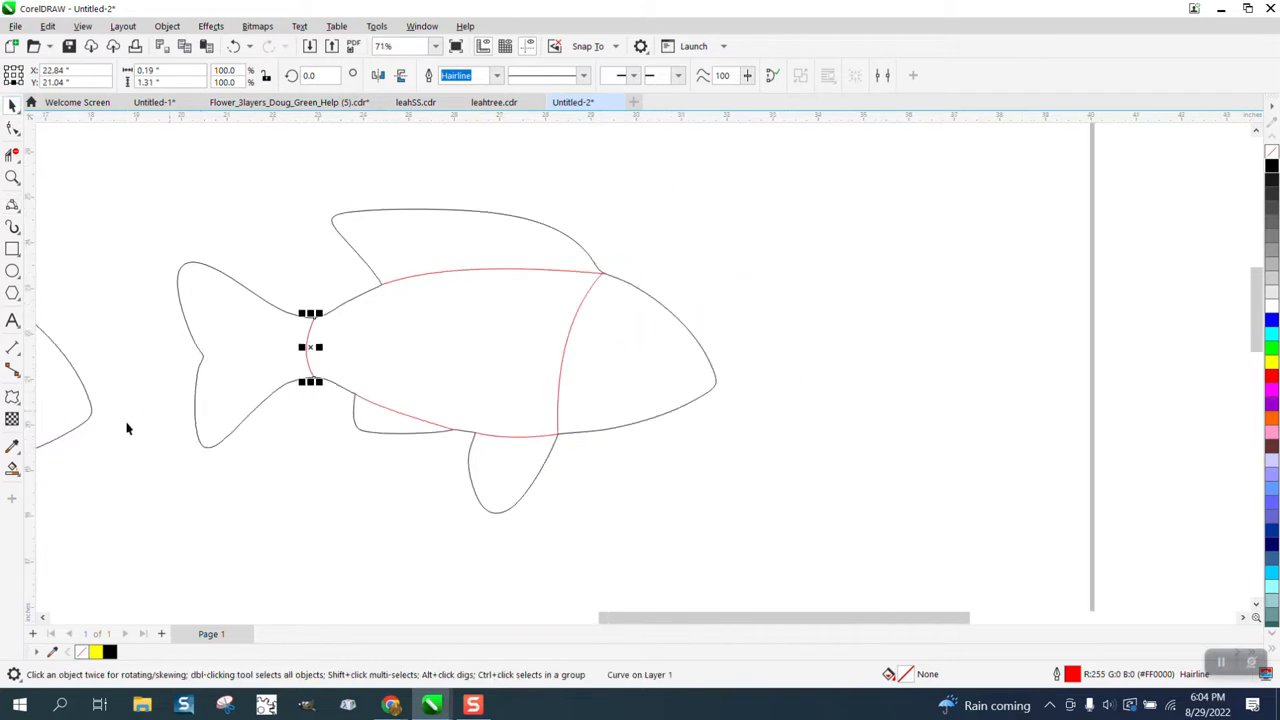
left_click(12, 468)
left_click(477, 356)
scroll(477, 355, "down", 2)
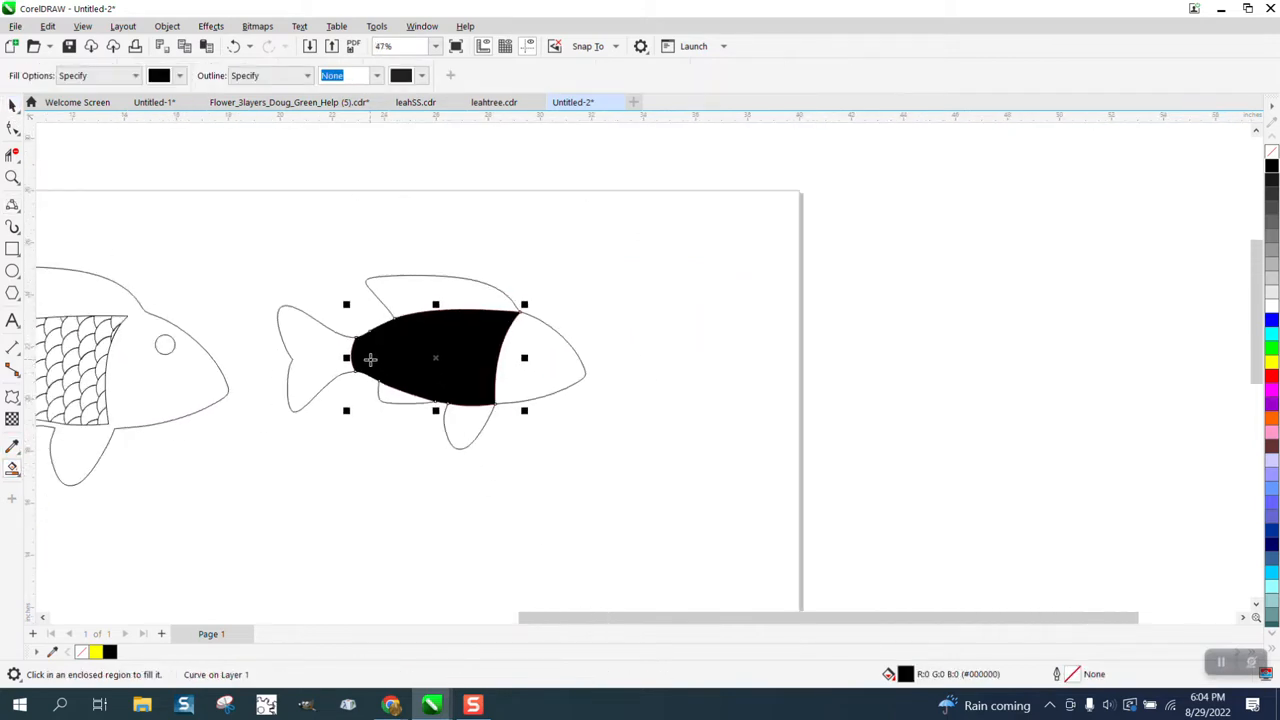
key("Right")
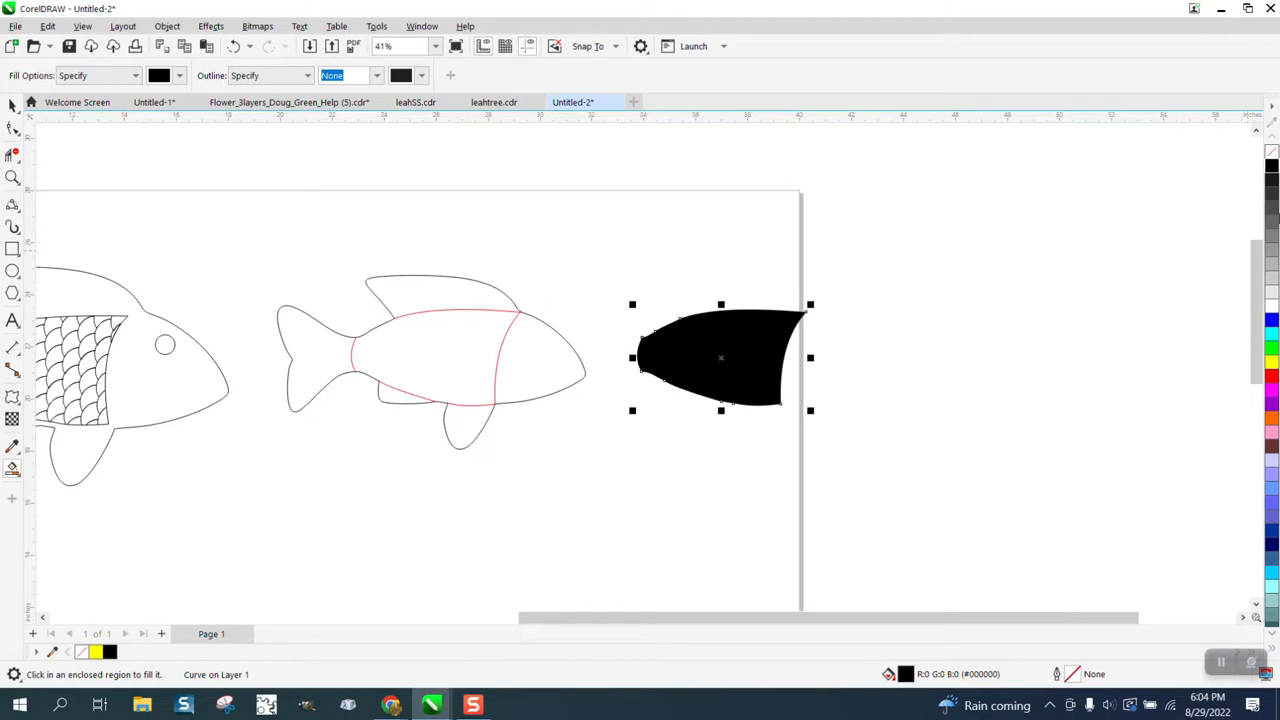
Remove the body shape's fill, outline it in black, and close the File Explorer window that popped up
left_click(1271, 151)
right_click(1271, 166)
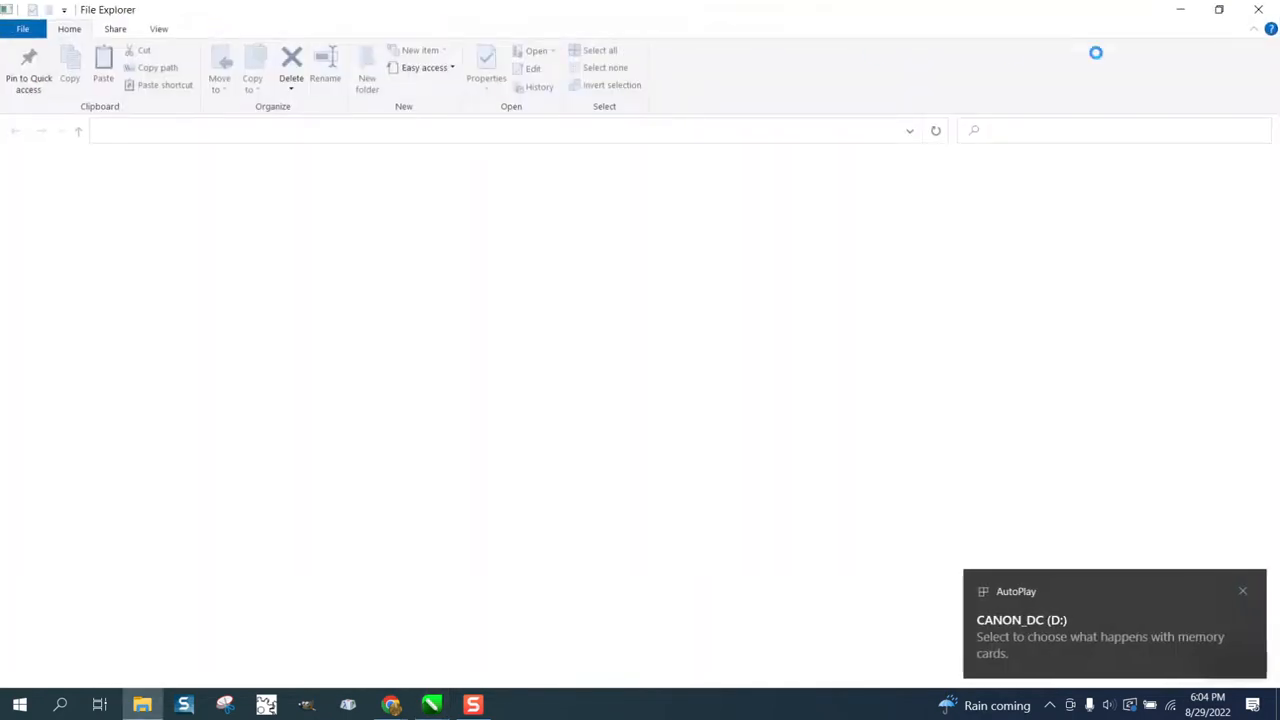
left_click(1257, 10)
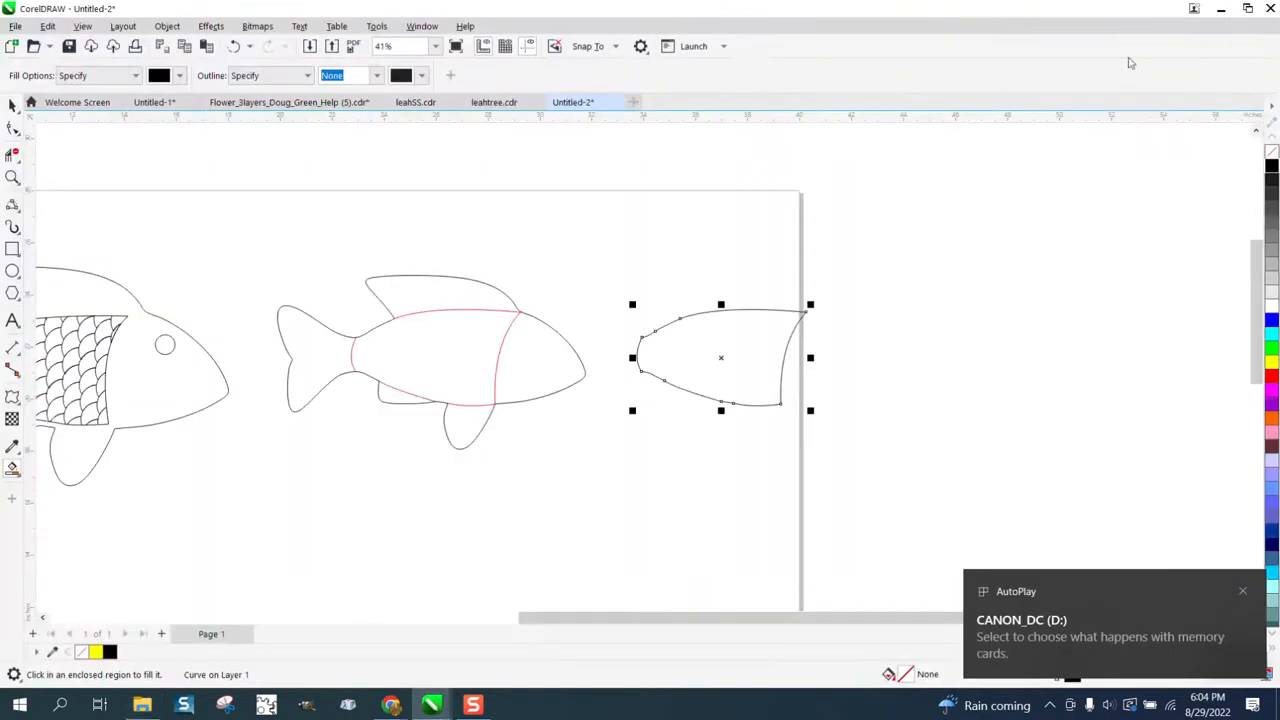
Apply a one-step inside contour with a 0.2-inch offset and round corners to the body shape
left_click(211, 26)
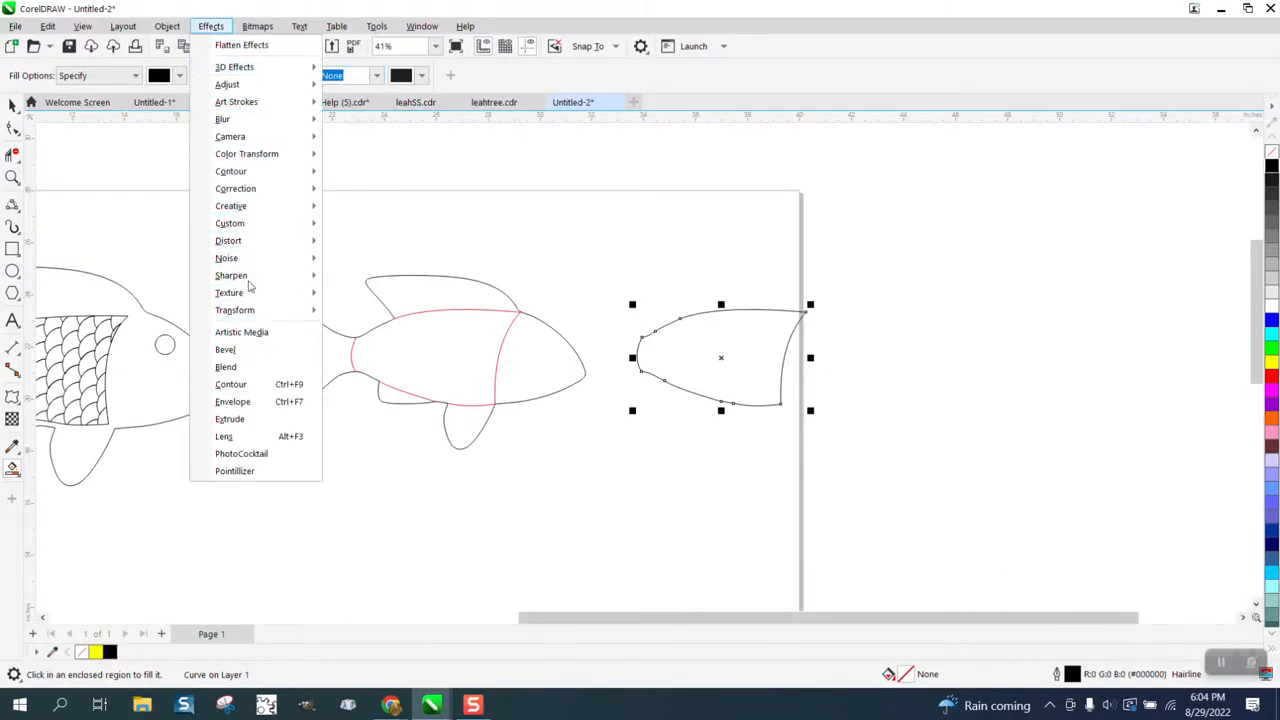
left_click(246, 384)
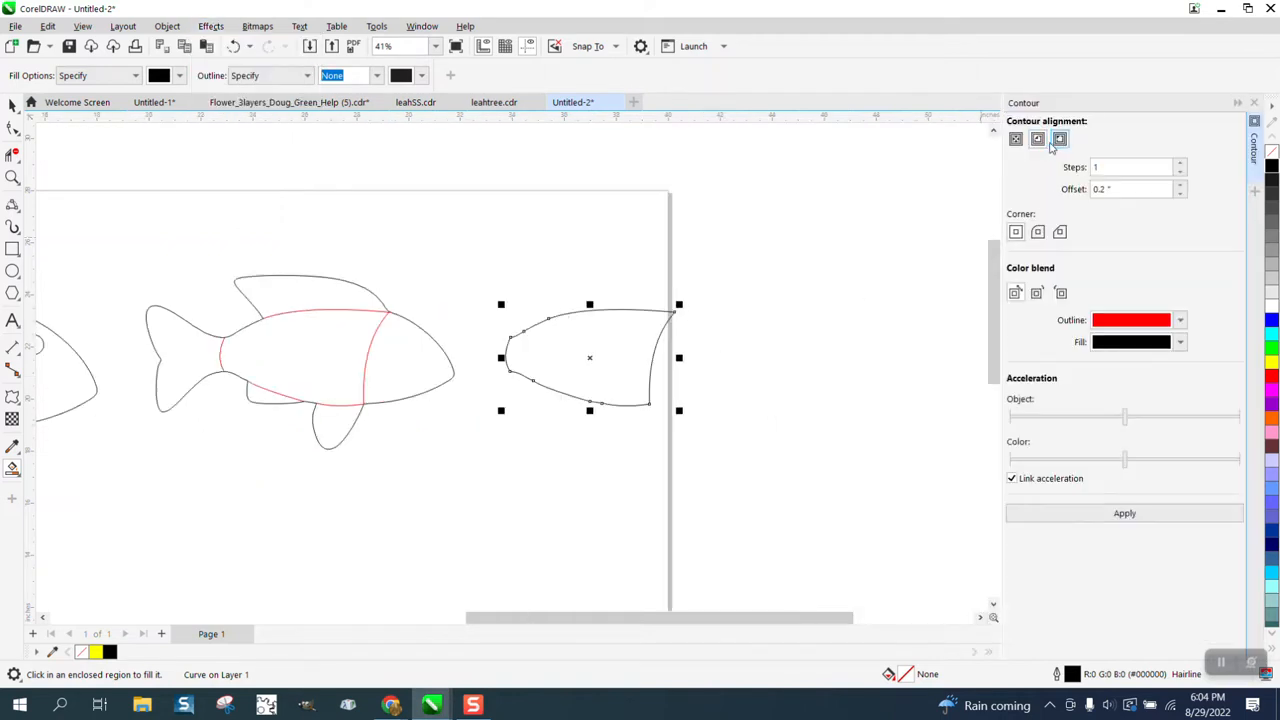
left_click(1039, 232)
left_click(1123, 513)
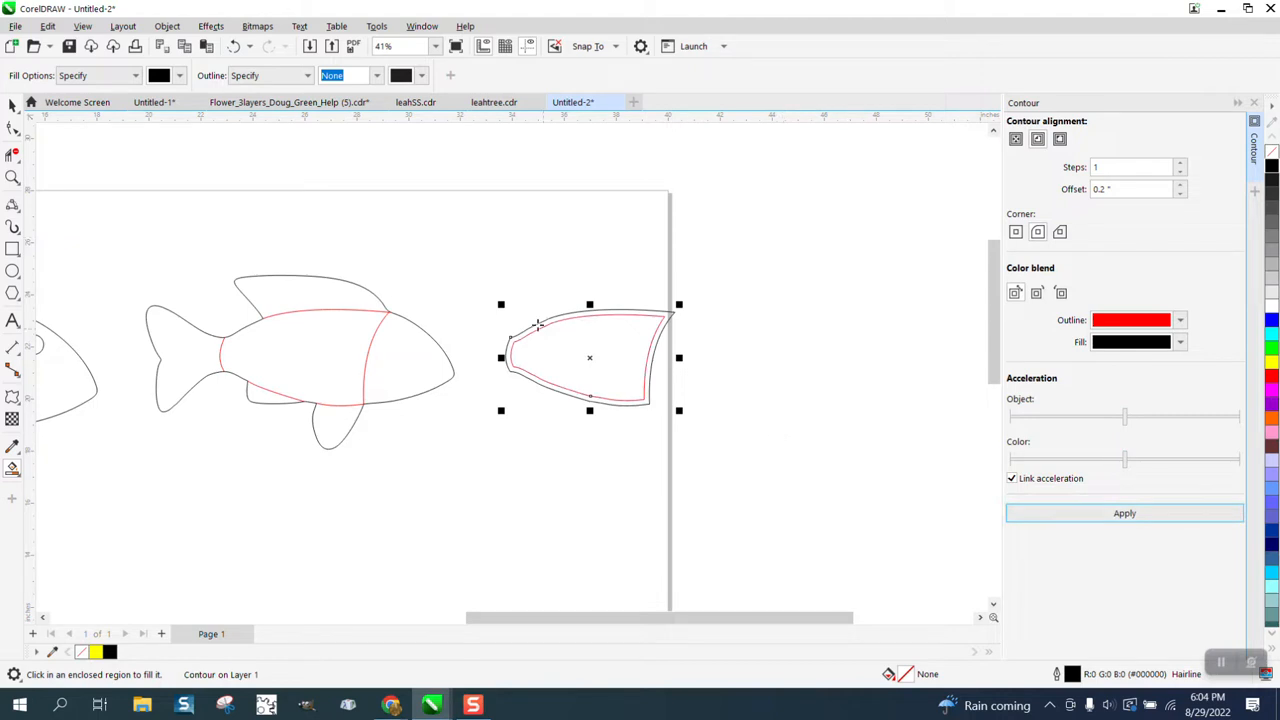
Break the contour apart and delete the outer black body shape, keeping the red inner one
left_click(167, 26)
left_click(310, 386)
left_click(14, 107)
left_click(594, 275)
left_click(611, 315)
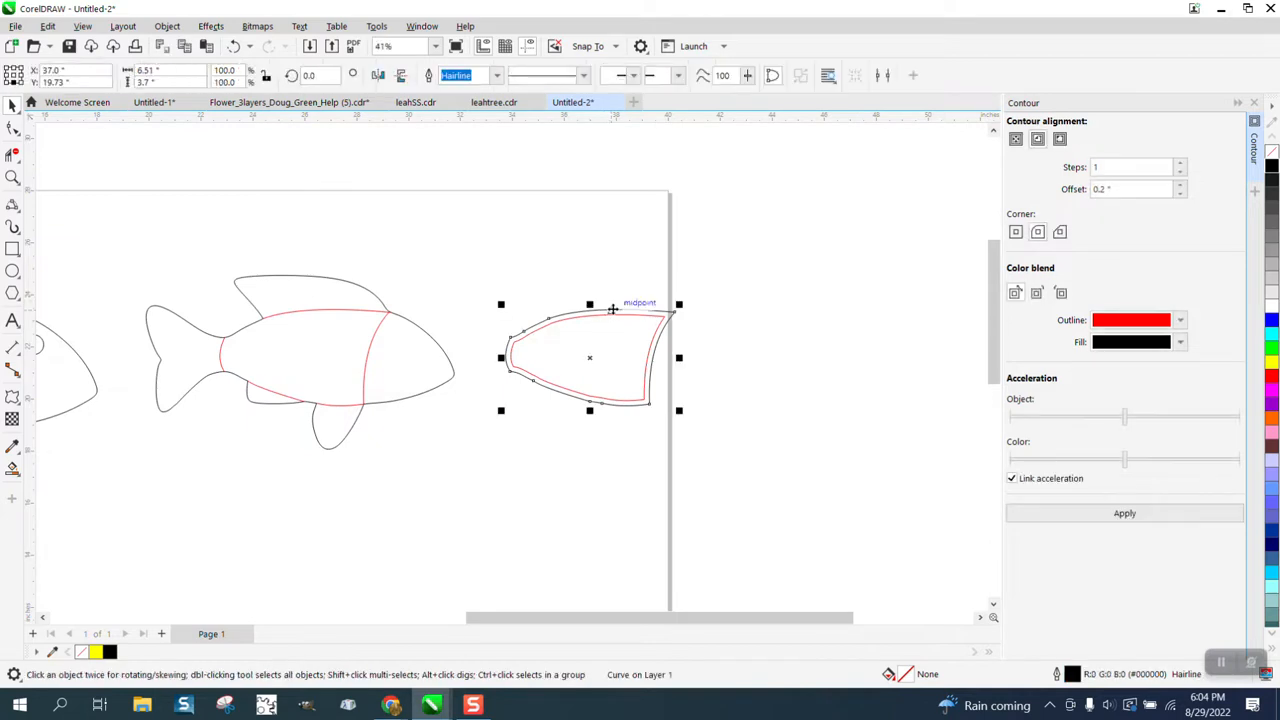
key("Delete")
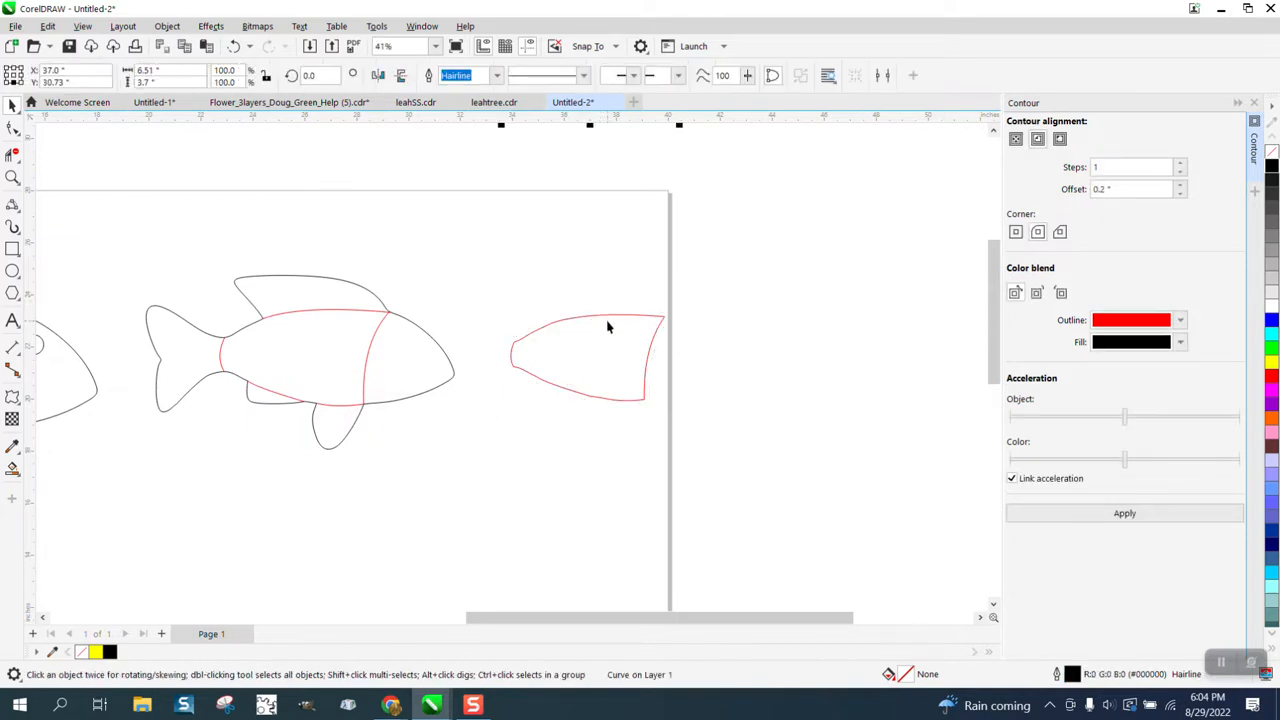
Shift the fish outline aside, delete the red dividing curves left behind, and return the outline to its place
left_click(447, 356)
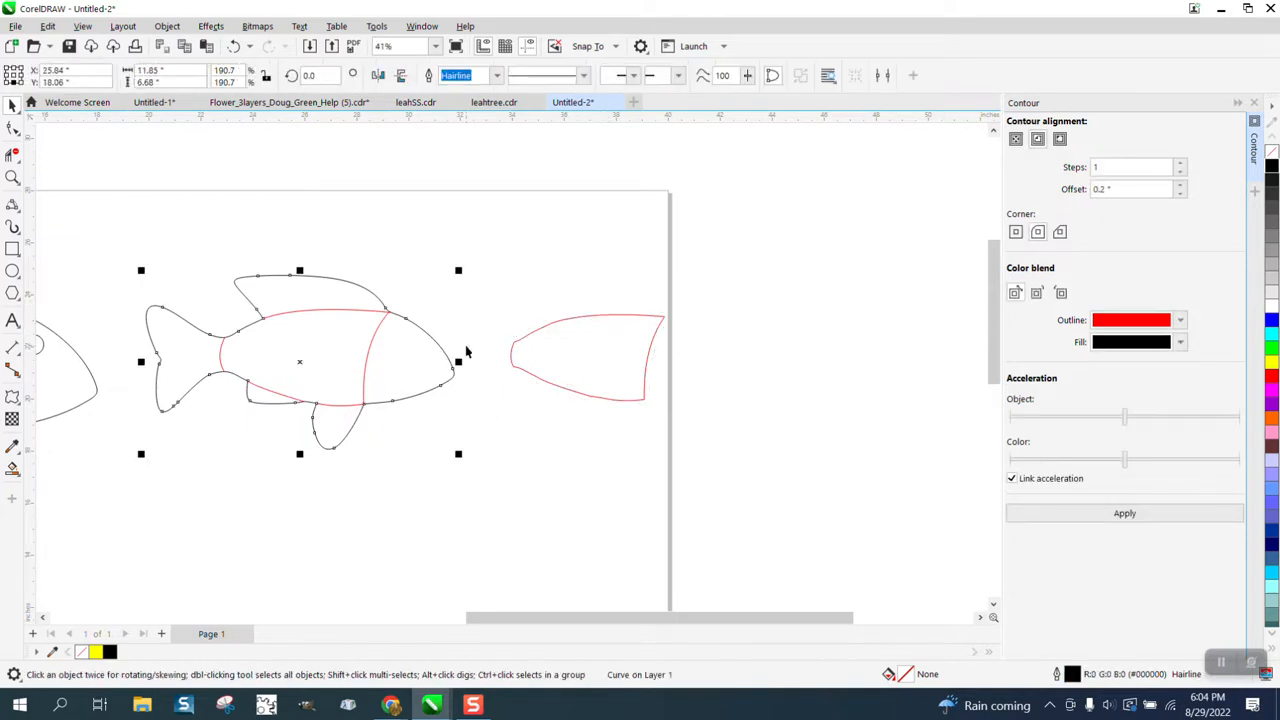
key("Right")
left_click_drag(205, 285, 404, 445)
key("Delete")
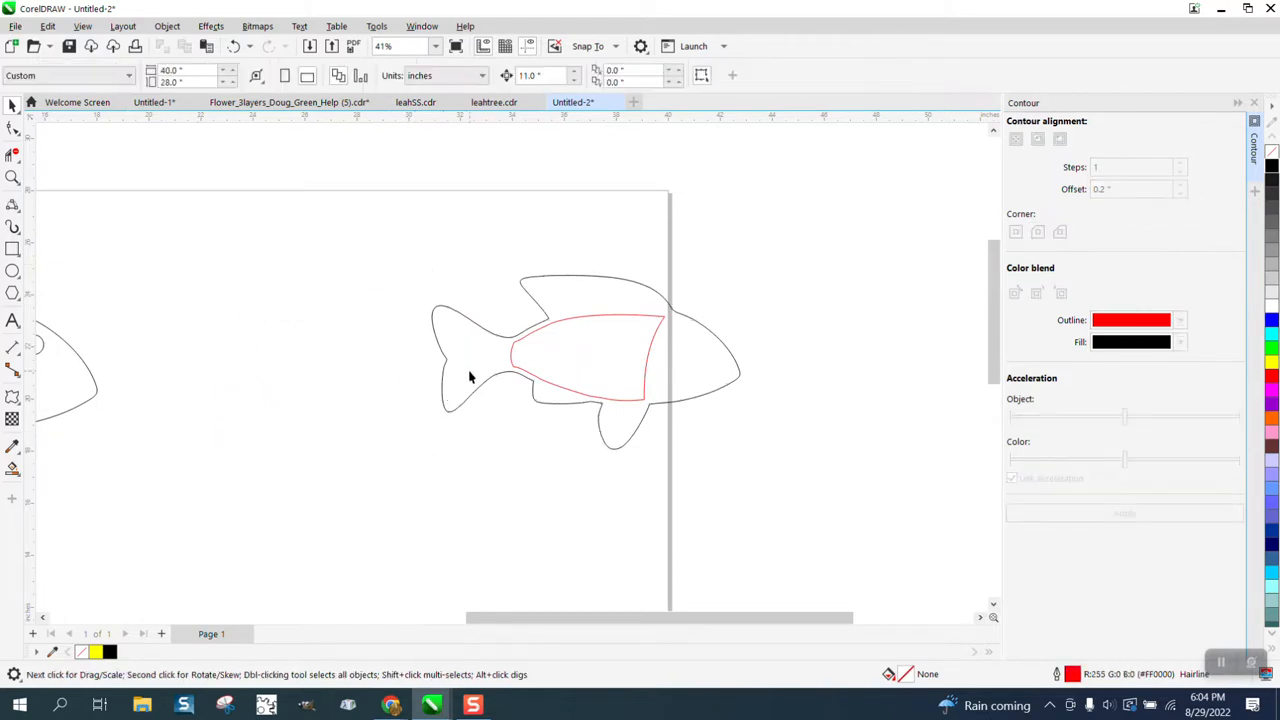
left_click(470, 375)
key("Left")
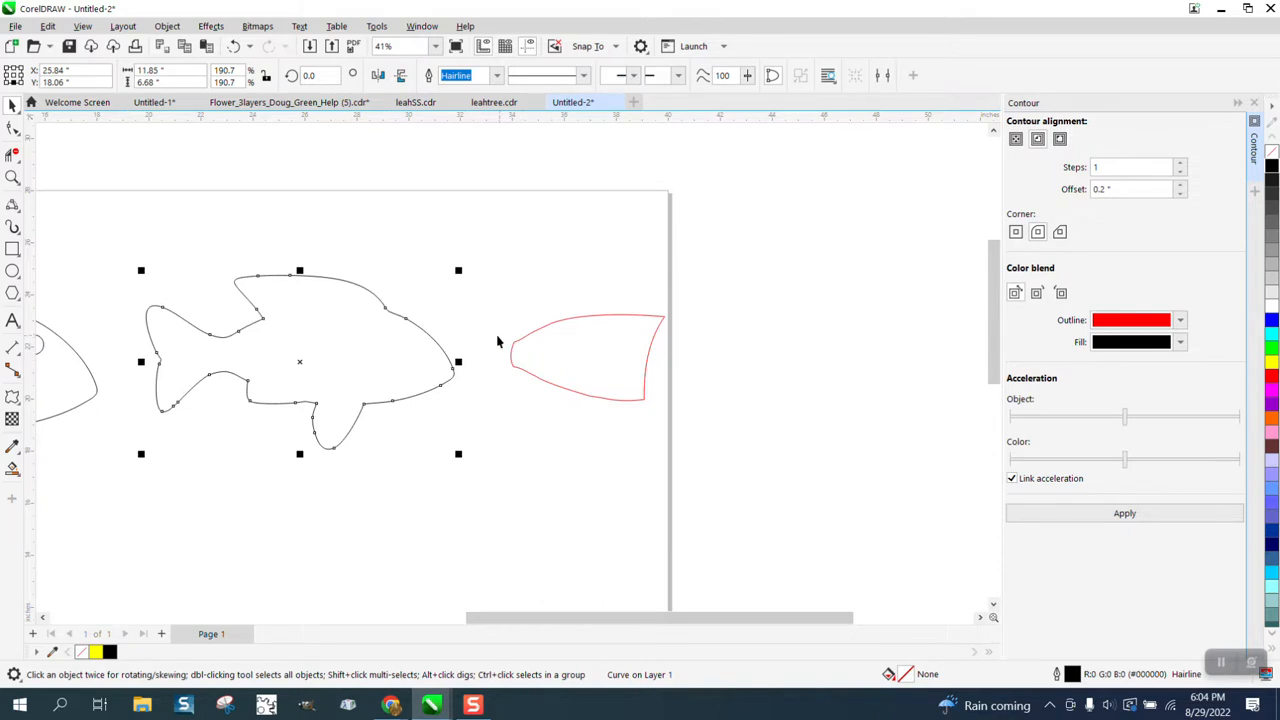
Draw a circle about 0.7 inches in diameter in the empty area to the right of the page
scroll(497, 341, "down", 1)
left_click(13, 177)
scroll(807, 417, "up", 6)
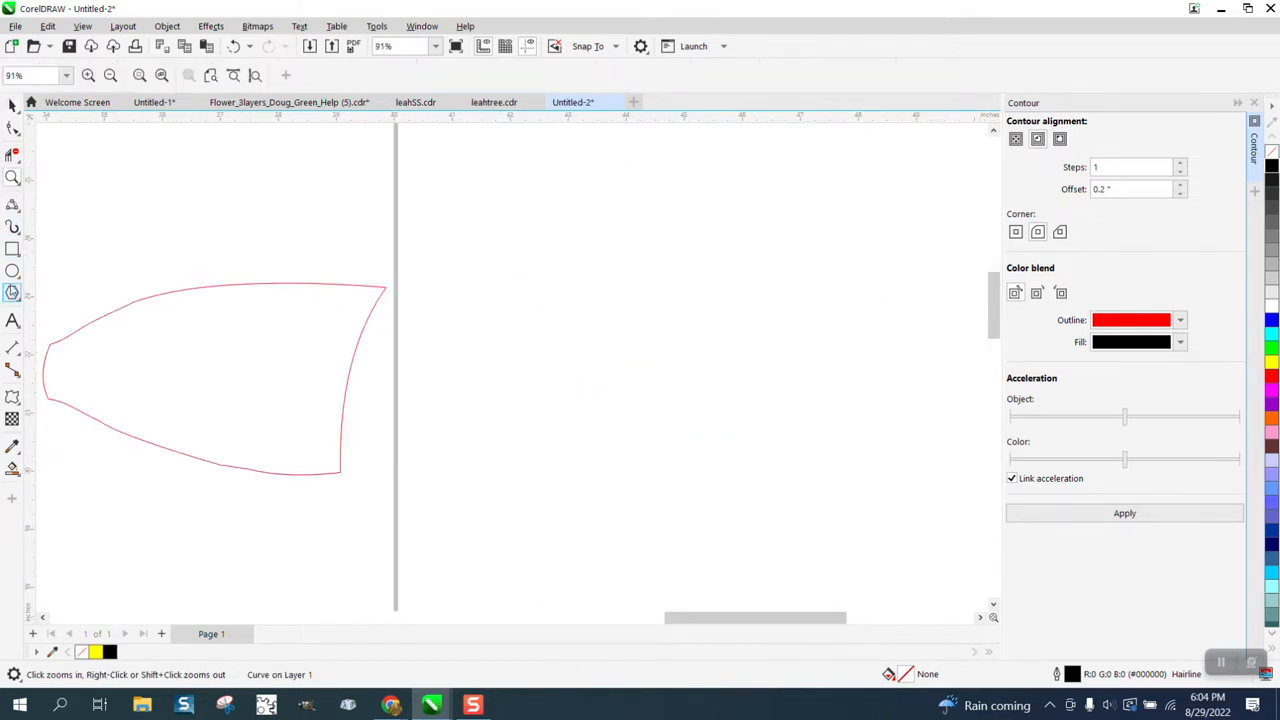
left_click(13, 271)
left_click_drag(685, 239, 661, 281)
left_click(13, 177)
left_click_drag(646, 217, 749, 306)
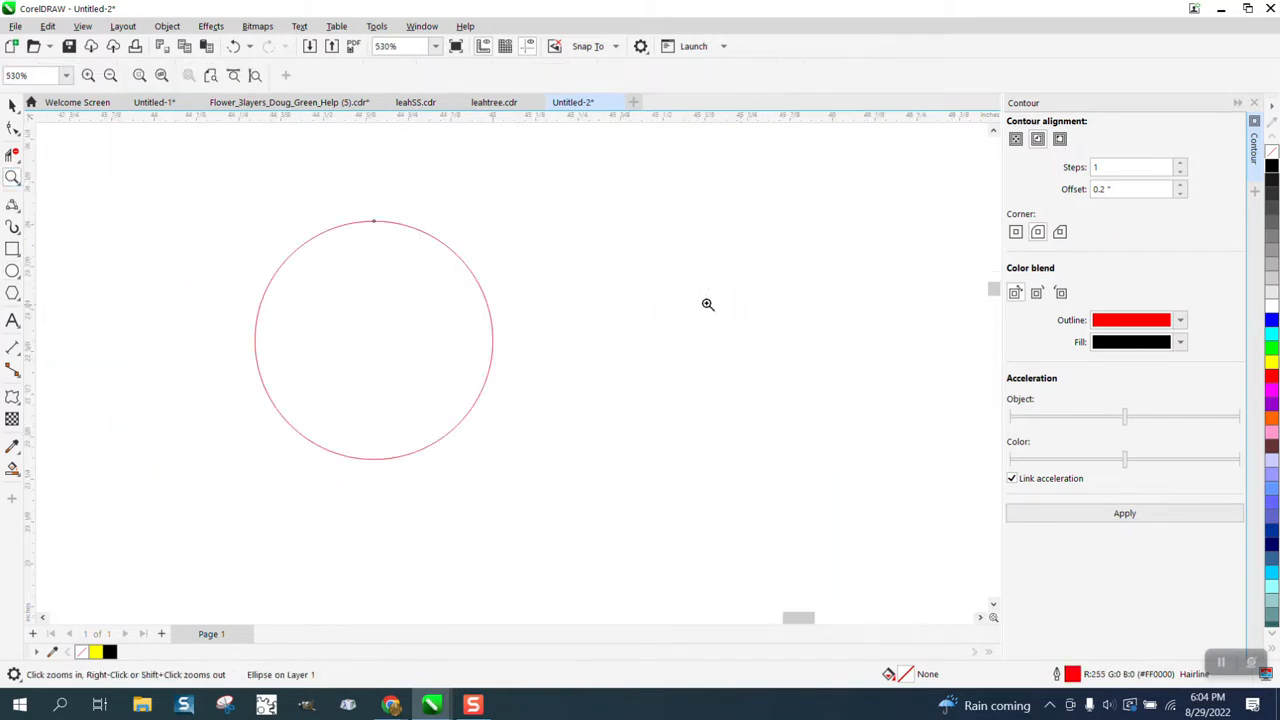
left_click(12, 105)
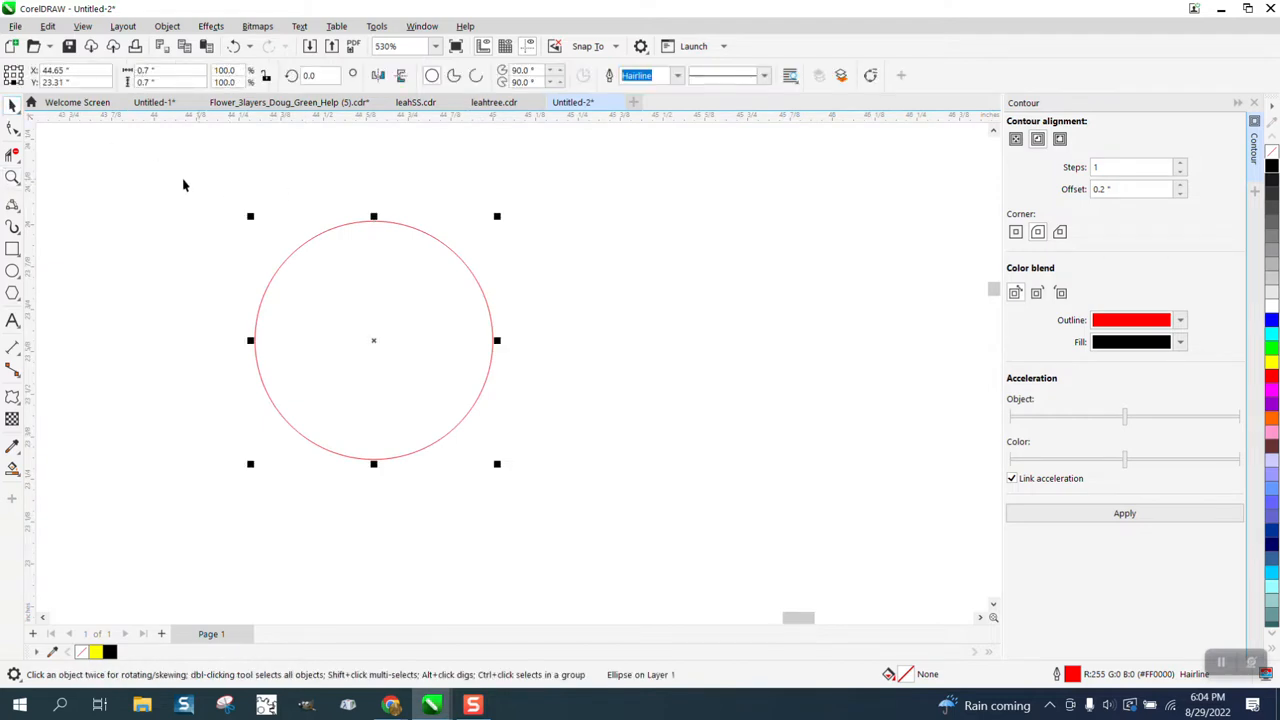
Place two overlapping copies of the circle at its lower right and upper right, and Smart Fill the remaining scale-shaped region
left_click_drag(296, 252, 374, 340)
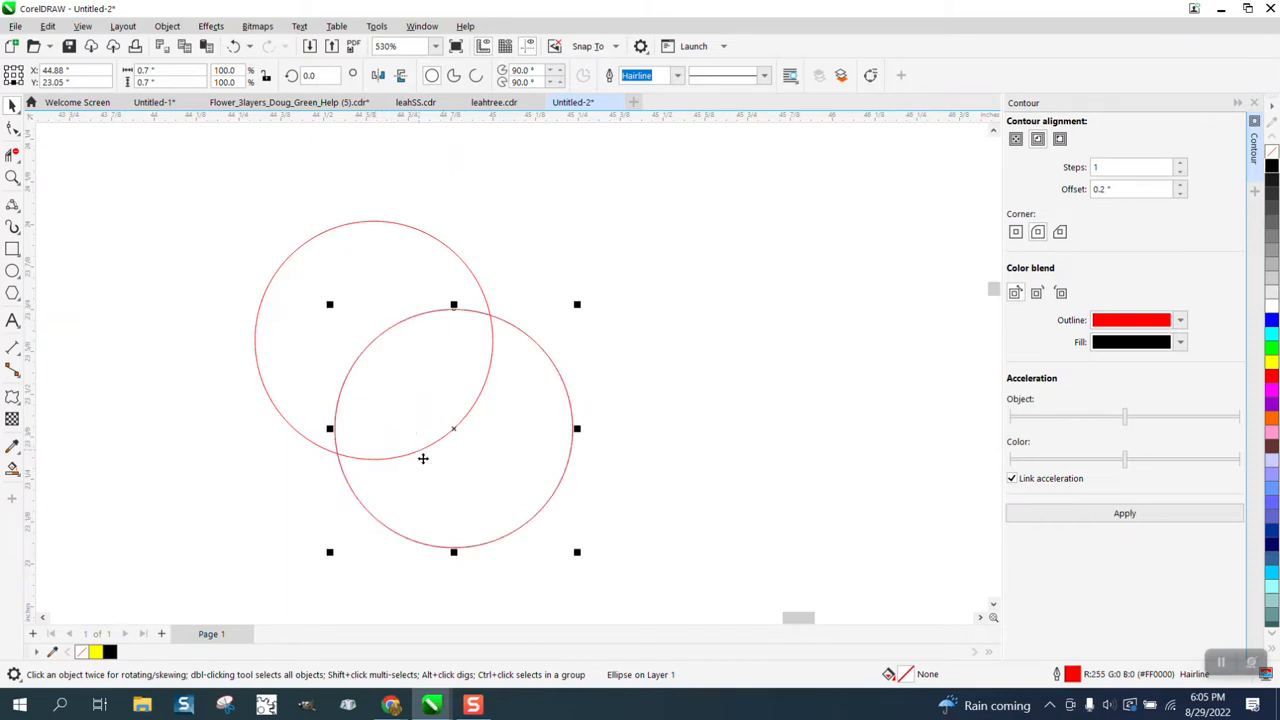
mouse_move(414, 543)
left_mouse_down()
mouse_move(411, 319)
mouse_move(386, 334)
mouse_move(403, 336)
left_mouse_up()
left_click(12, 468)
left_click(345, 353)
scroll(468, 360, "down", 1)
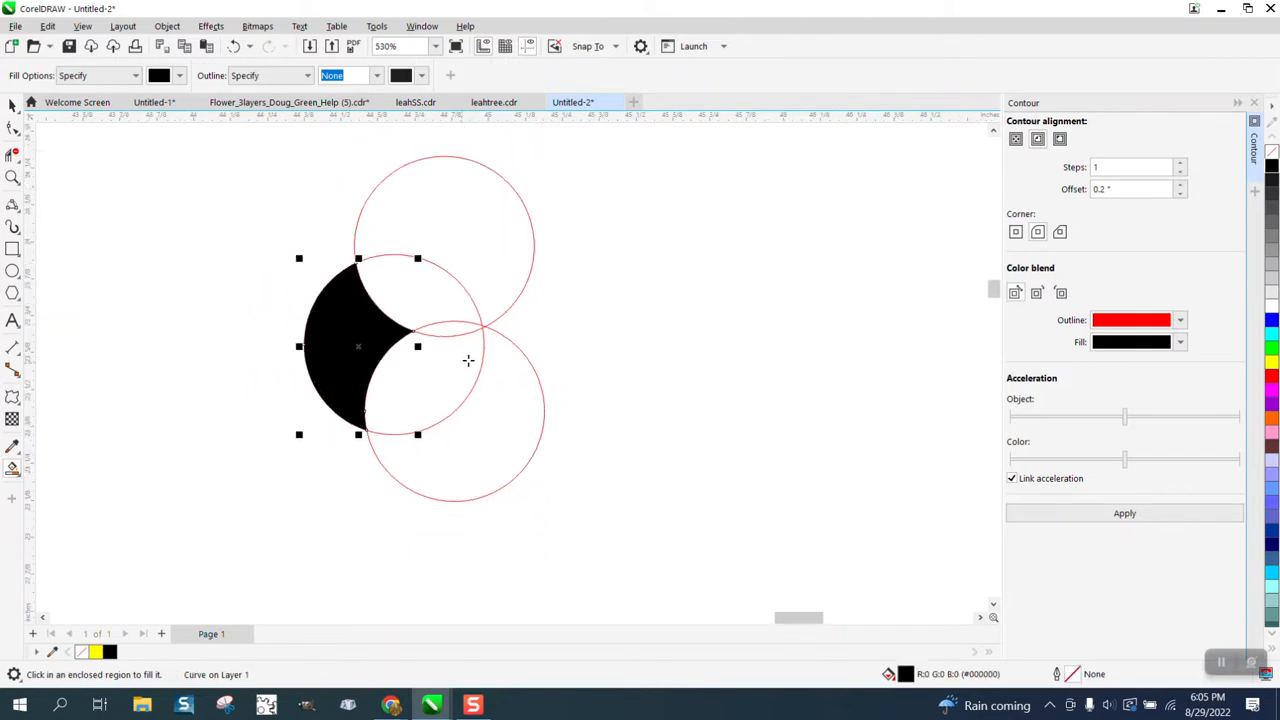
Move the filled scale shape clear of the circles and delete the three circles
scroll(468, 360, "down", 1)
key("space")
left_click_drag(365, 337, 269, 340)
left_click_drag(289, 180, 613, 504)
key("Delete")
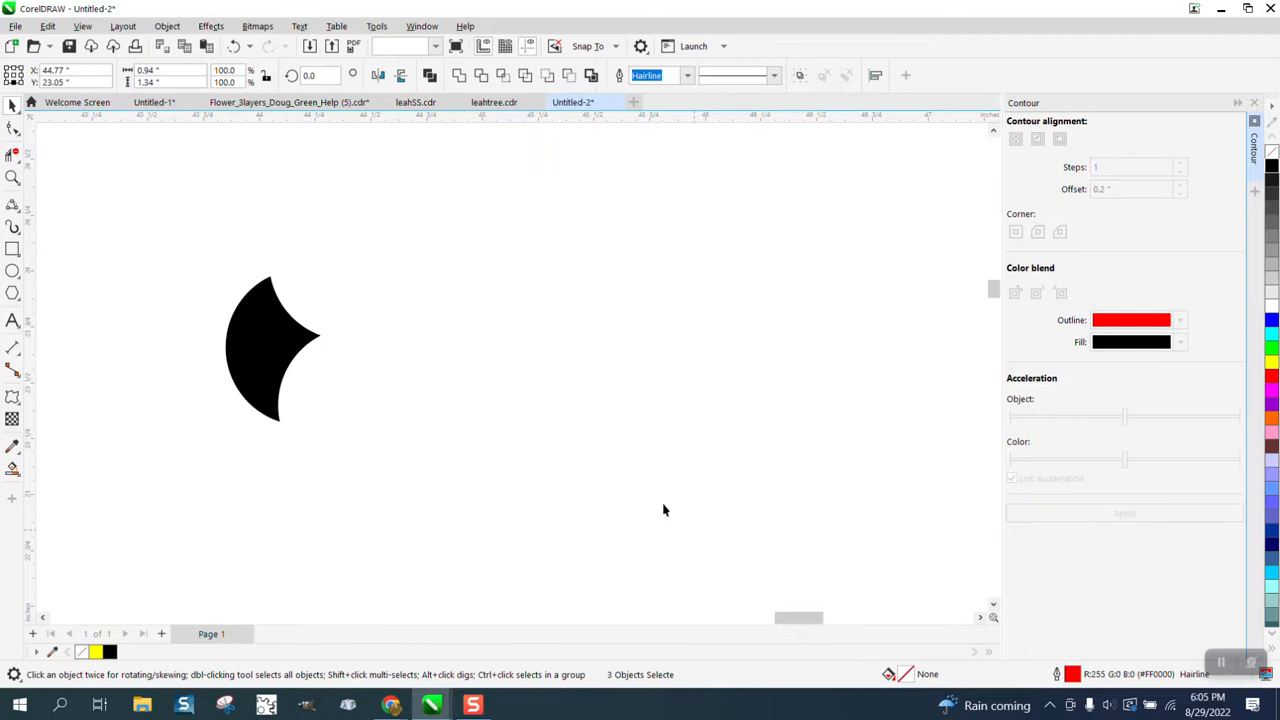
Remove the scale shape's fill and give it a black outline
left_click(296, 347)
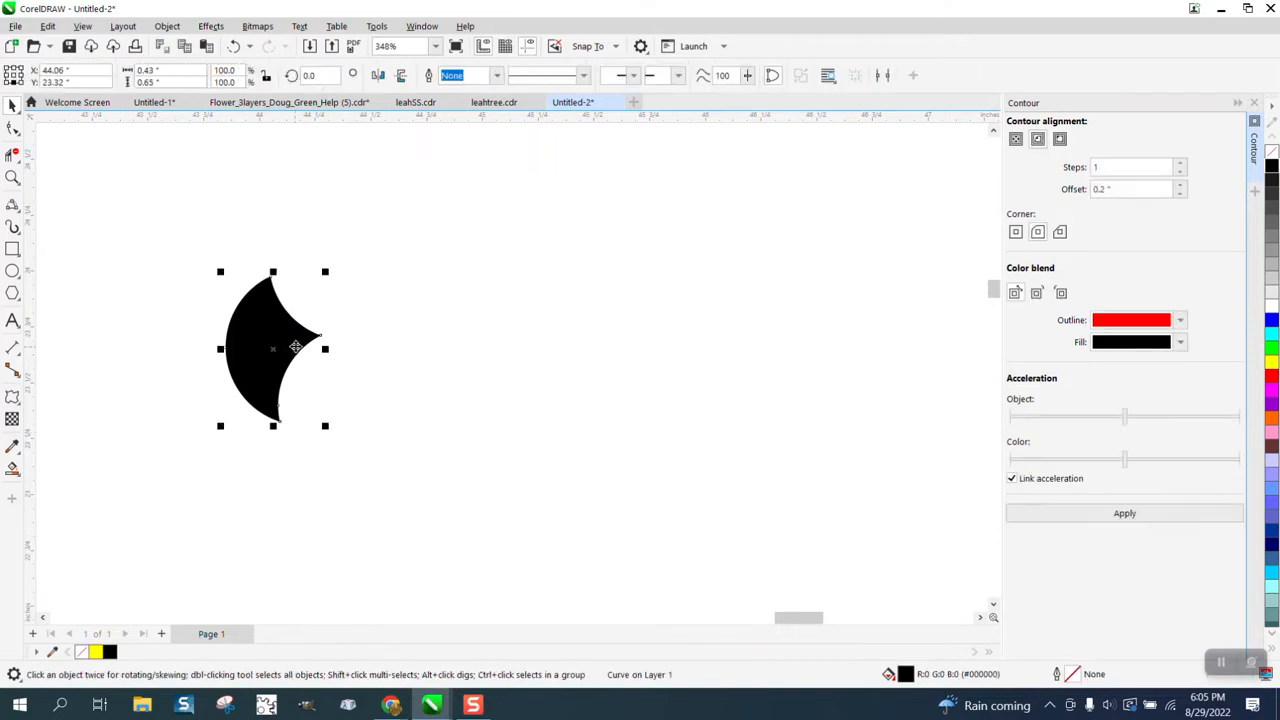
left_click(1271, 150)
right_click(1271, 166)
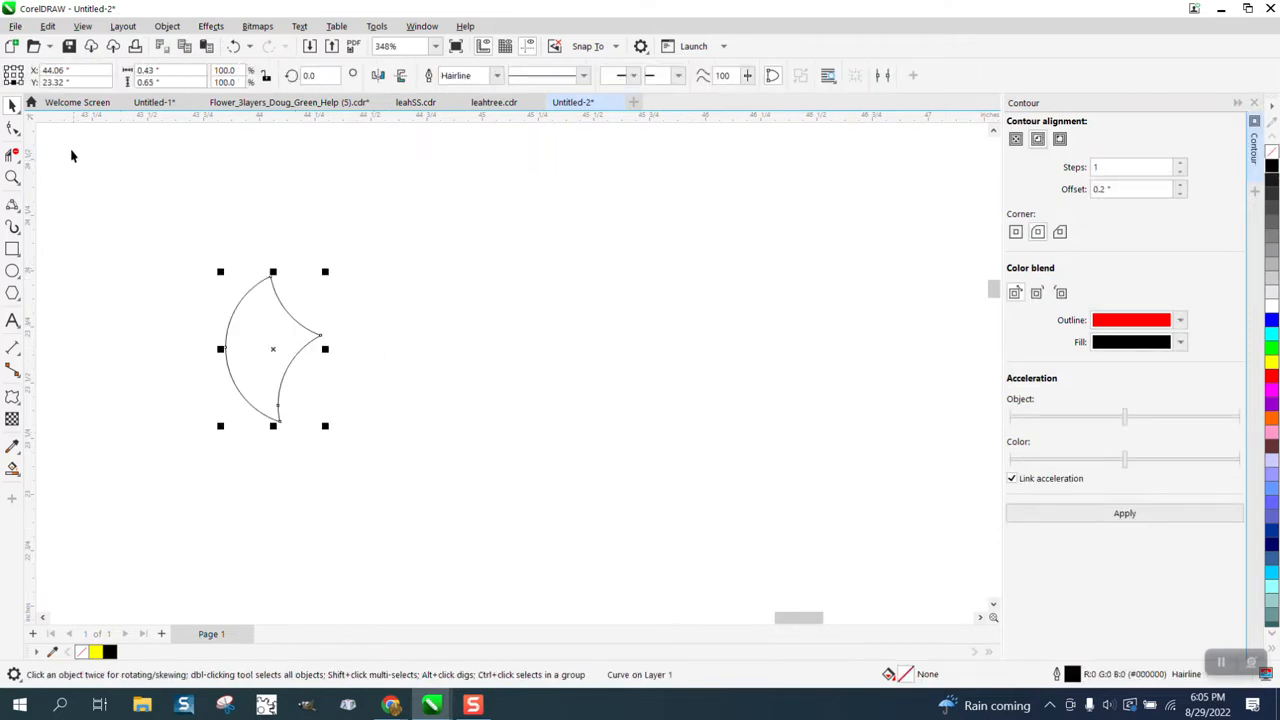
Place a copy of the scale diagonally at its lower right, with the copy's upper tip on the original's right tip
left_click_drag(179, 227, 679, 547)
left_click(13, 177)
left_click_drag(148, 228, 748, 611)
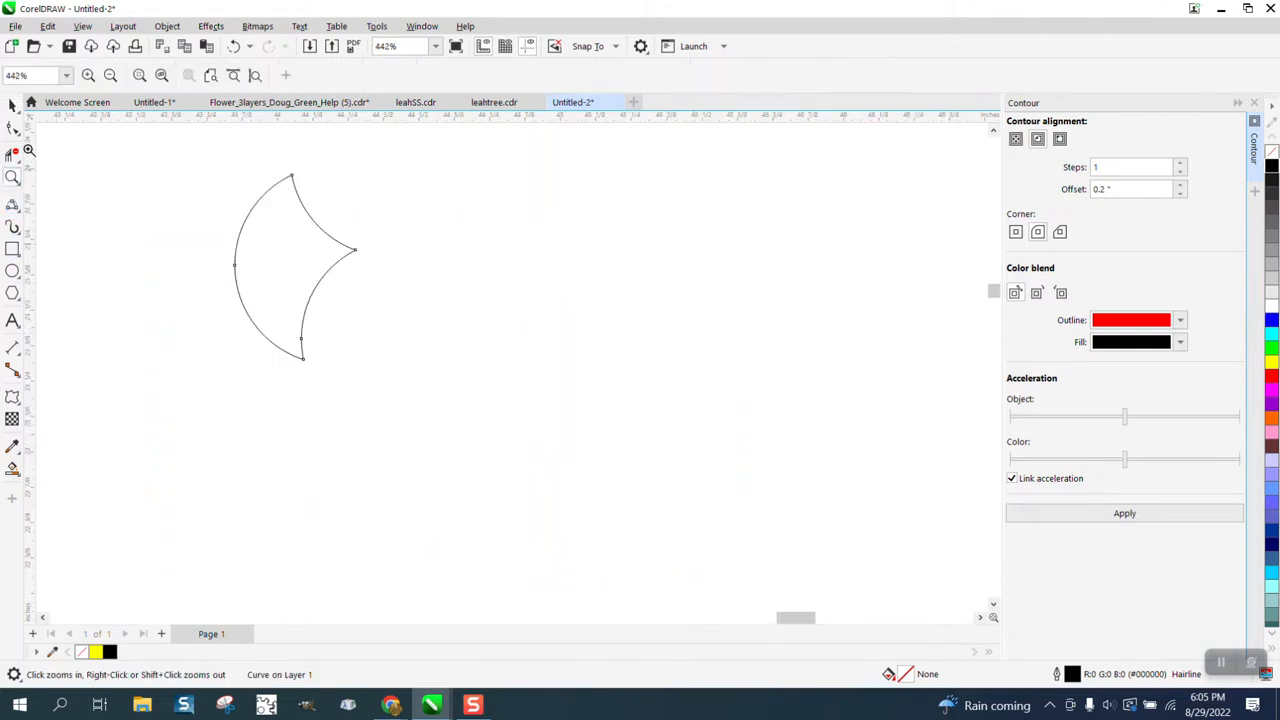
left_click(12, 105)
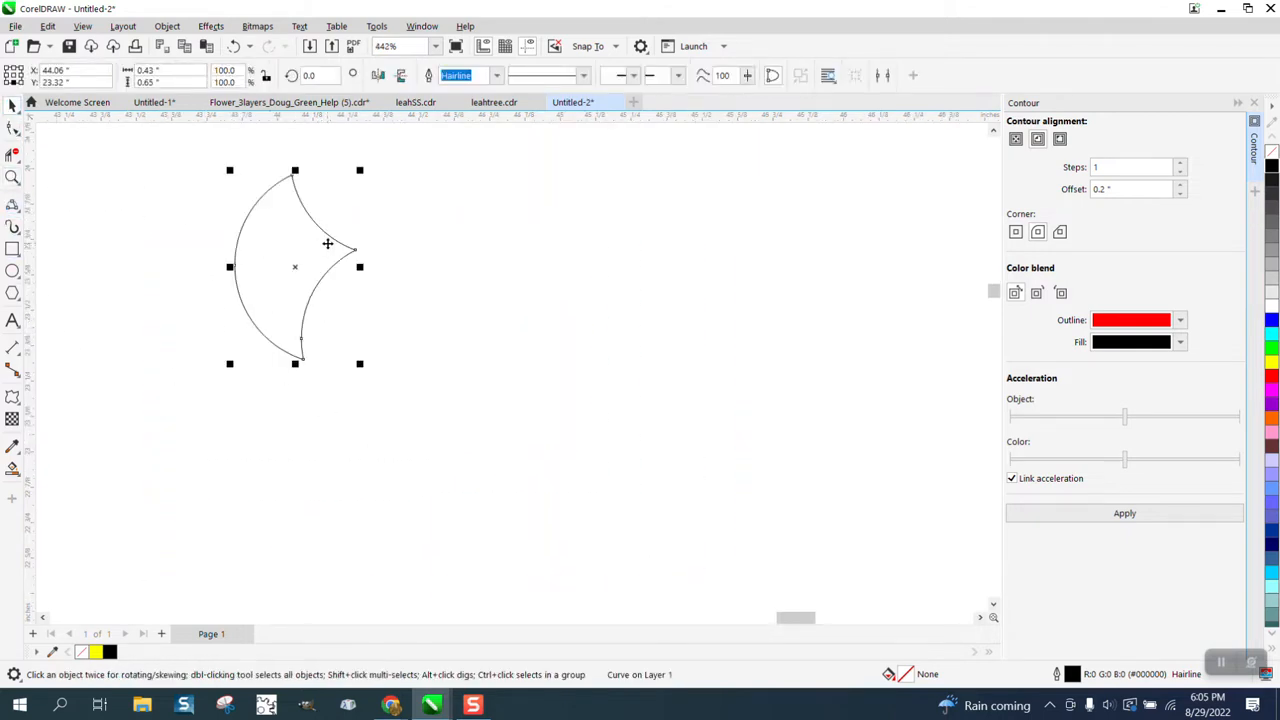
left_click_drag(294, 173, 358, 262)
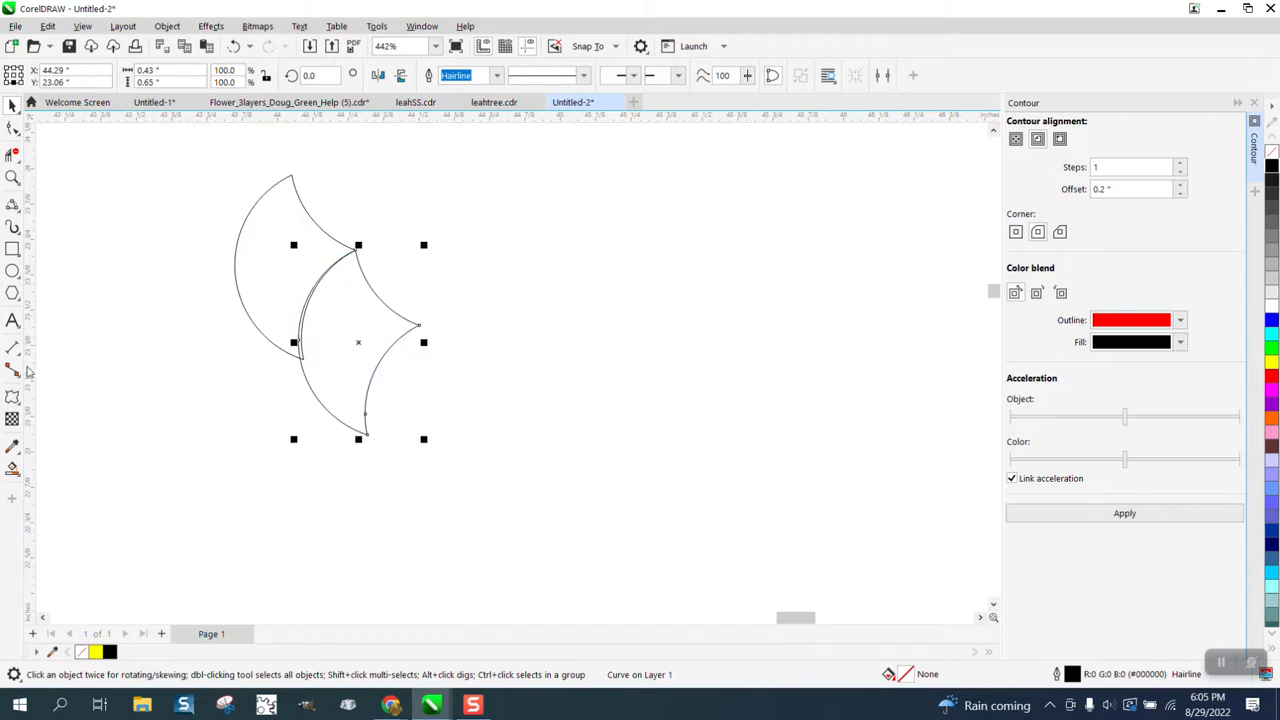
Smart Fill the upper-left scale's region where it borders the copy, and move the filled shape clear of both outlines
left_click(13, 467)
left_click(269, 292)
left_click(12, 104)
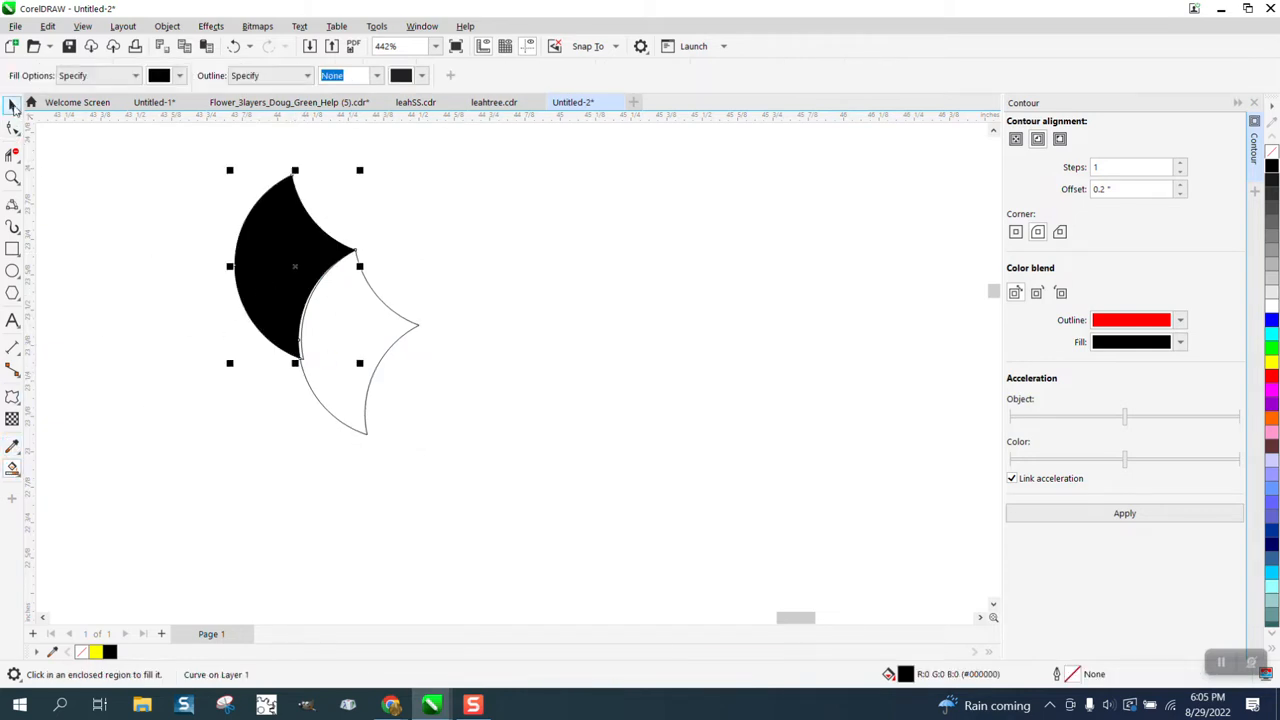
left_click_drag(288, 252, 540, 254)
Delete the two overlapping outlined scales and give the remaining filled scale no fill and a black hairline outline
left_click_drag(211, 170, 455, 437)
key("Delete")
left_click(547, 295)
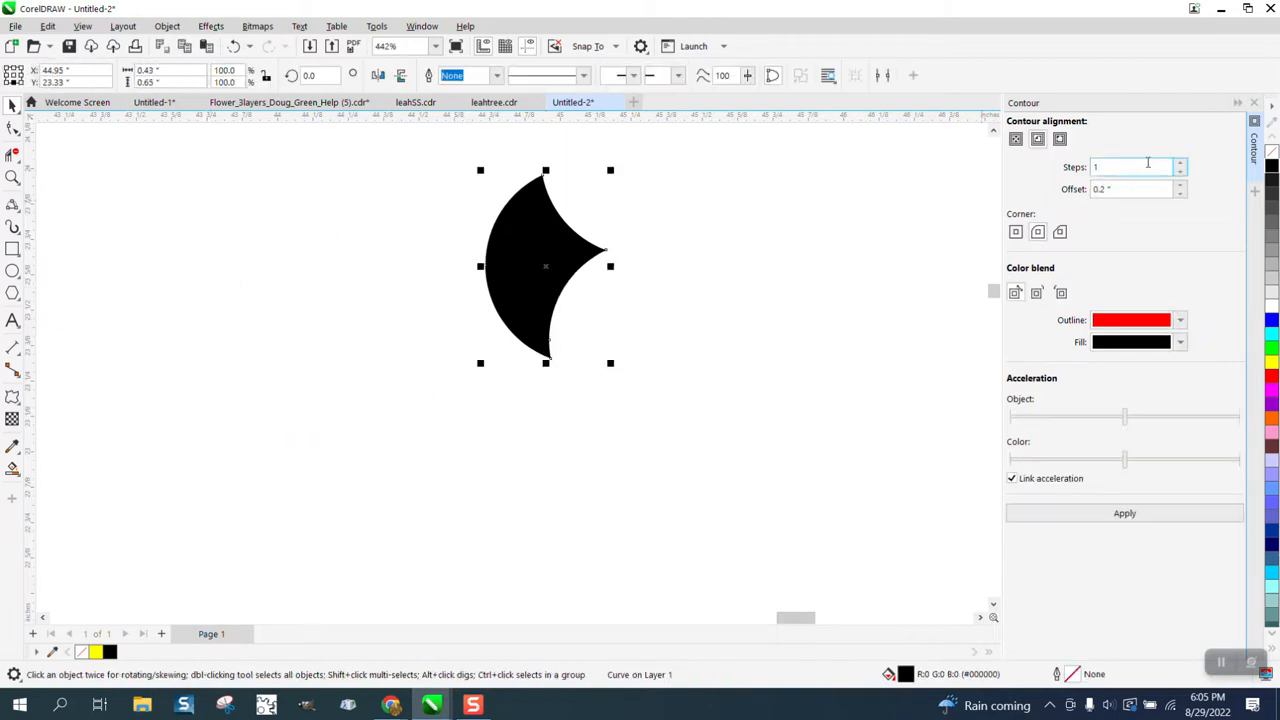
left_click(1272, 150)
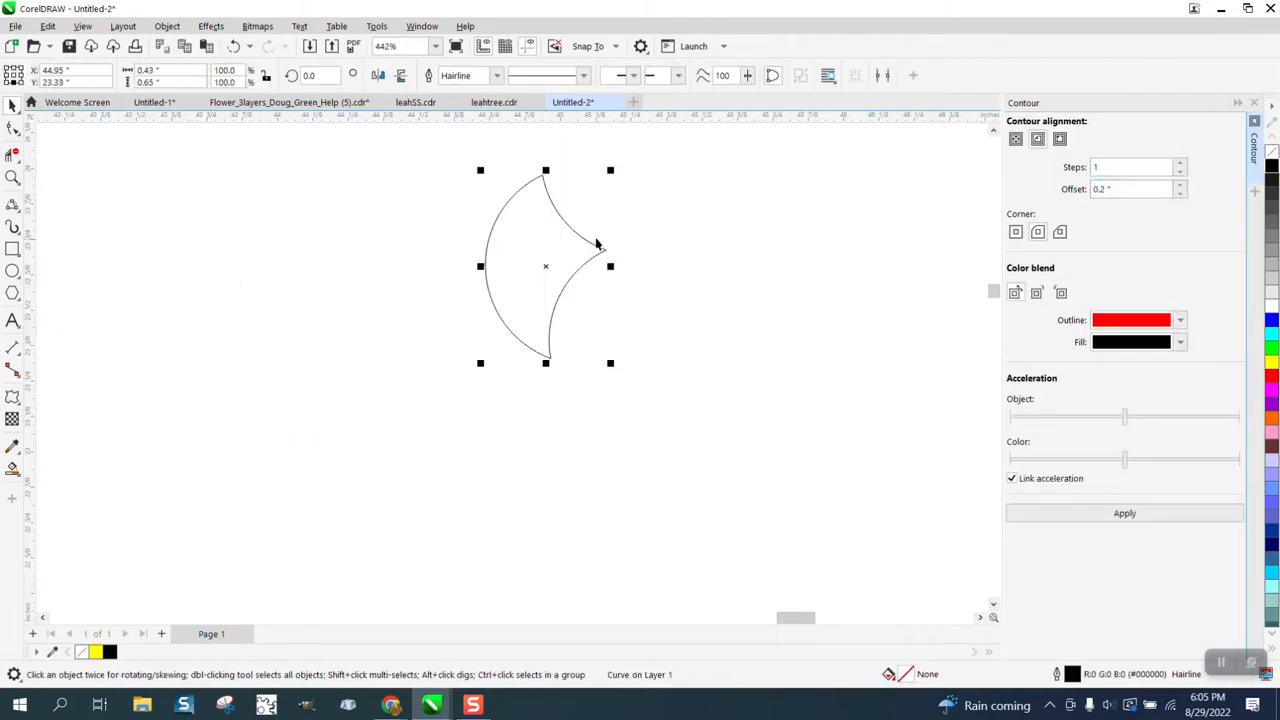
Copy the scale tip to tip toward the lower right and repeat the duplication until a diagonal chain of 13 scales is made
left_click_drag(541, 184, 608, 255)
scroll(486, 257, "down", 3)
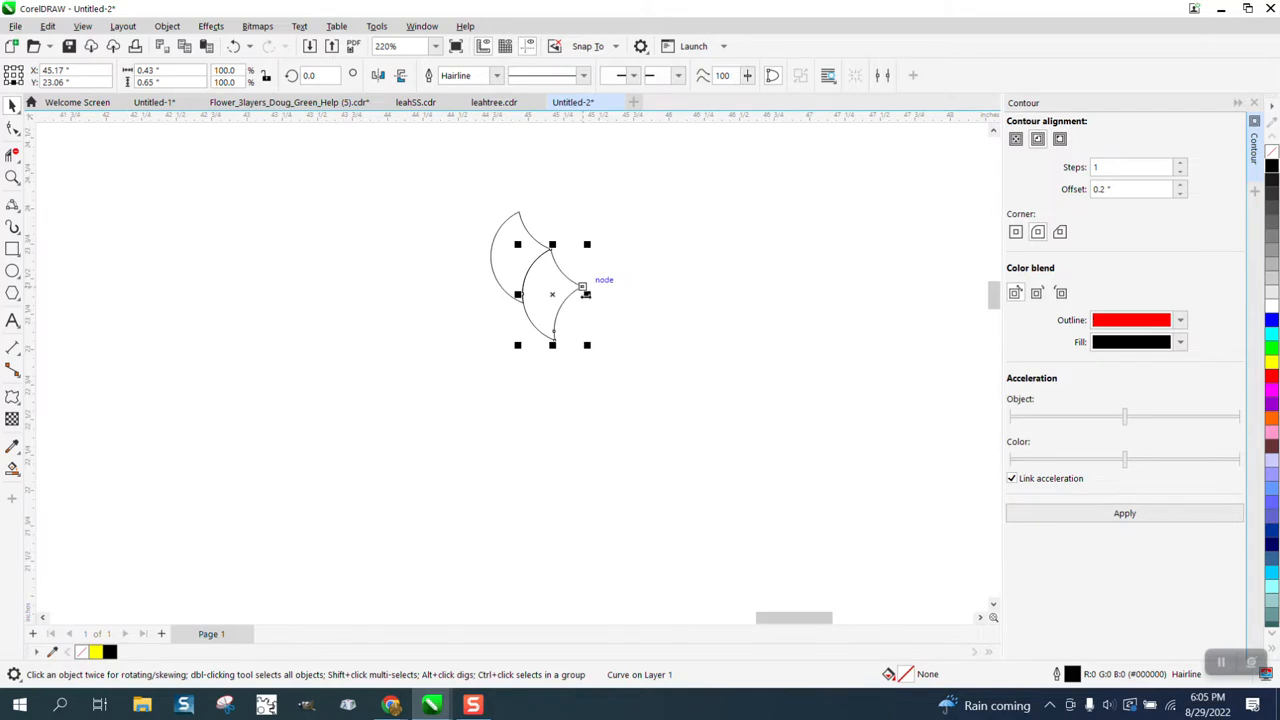
key("ctrl+d")
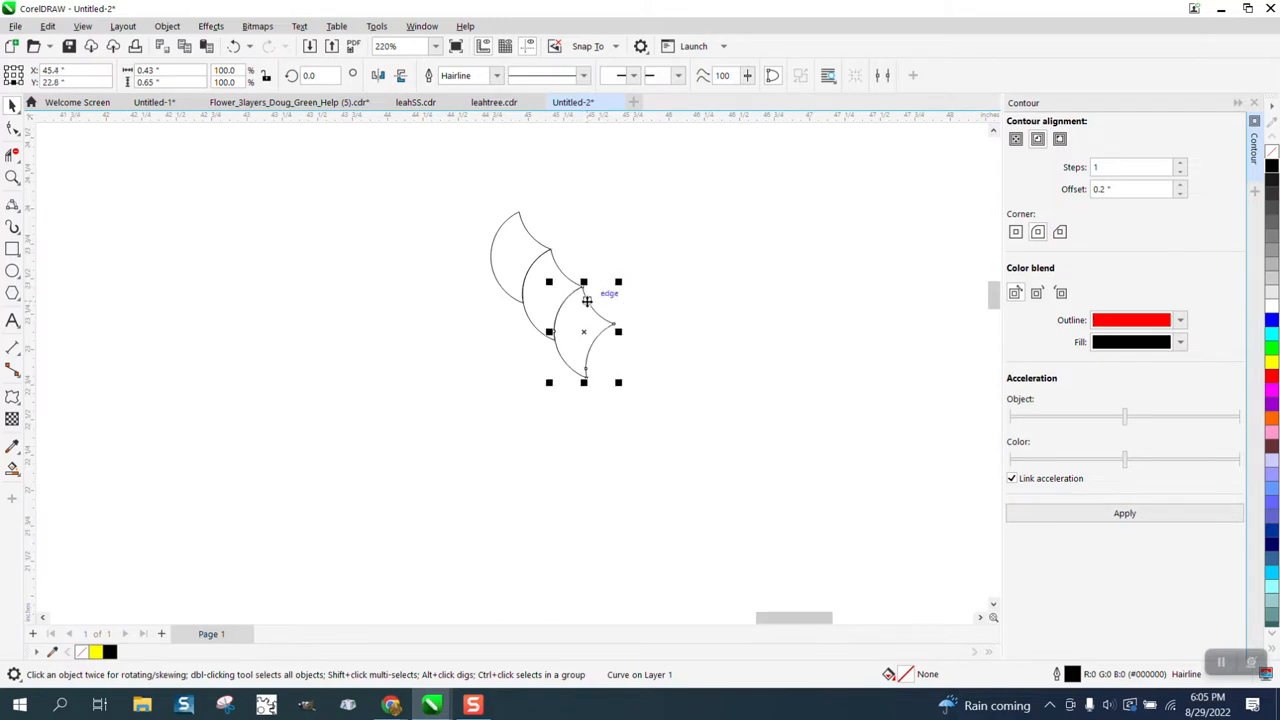
scroll(588, 303, "down", 1)
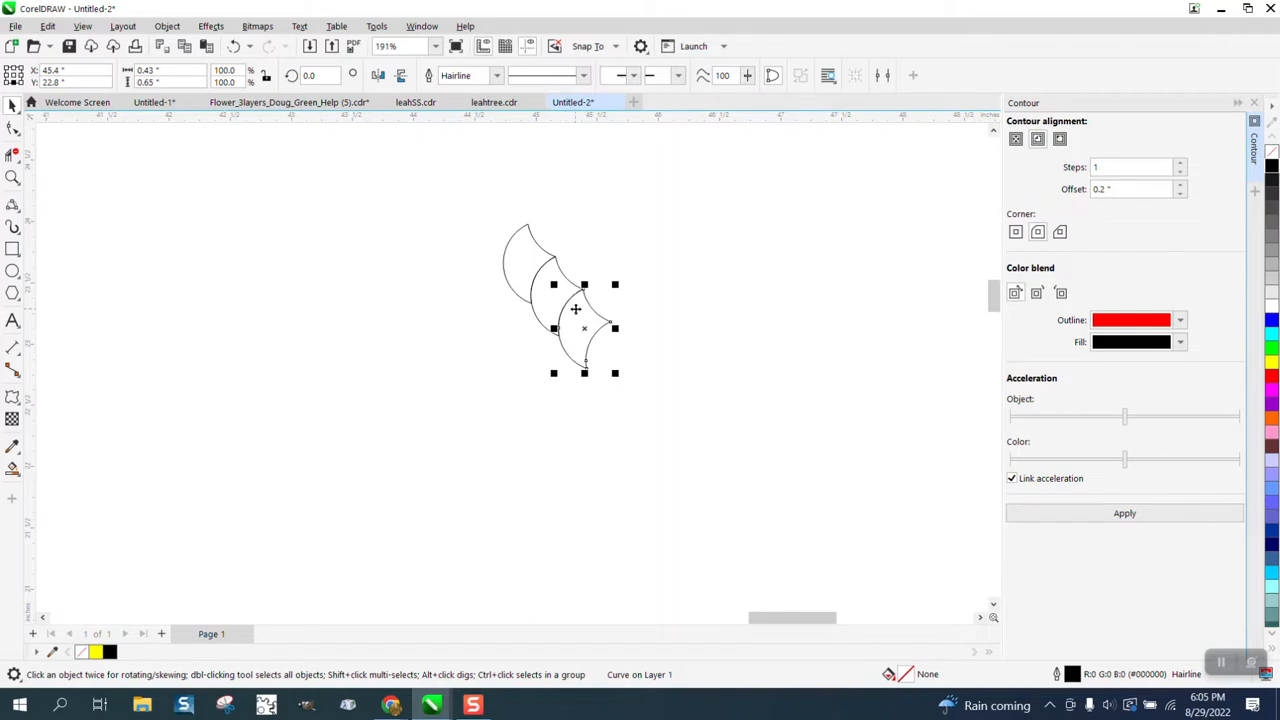
key("ctrl+d")
key("ctrl+d")
key("ctrl+d")
key("ctrl+d")
key("ctrl+d")
key("ctrl+d")
key("ctrl+d")
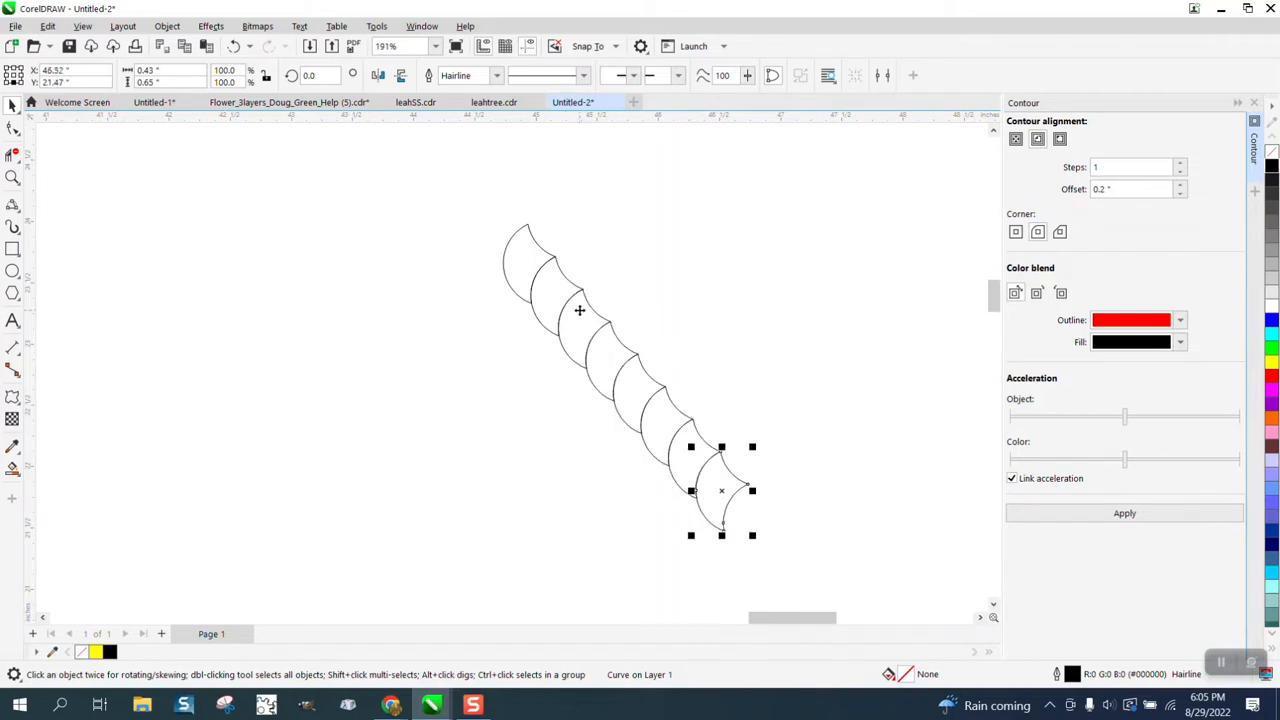
key("ctrl+d")
scroll(549, 314, "down", 5)
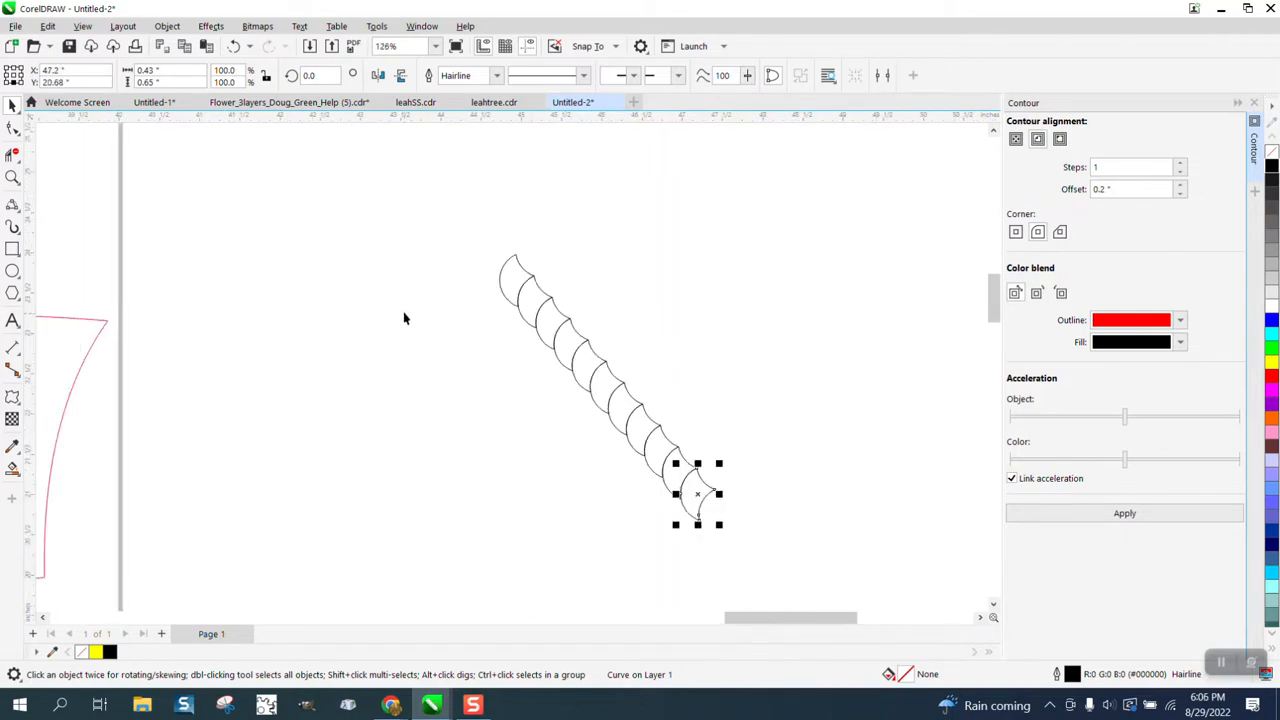
scroll(405, 318, "down", 1)
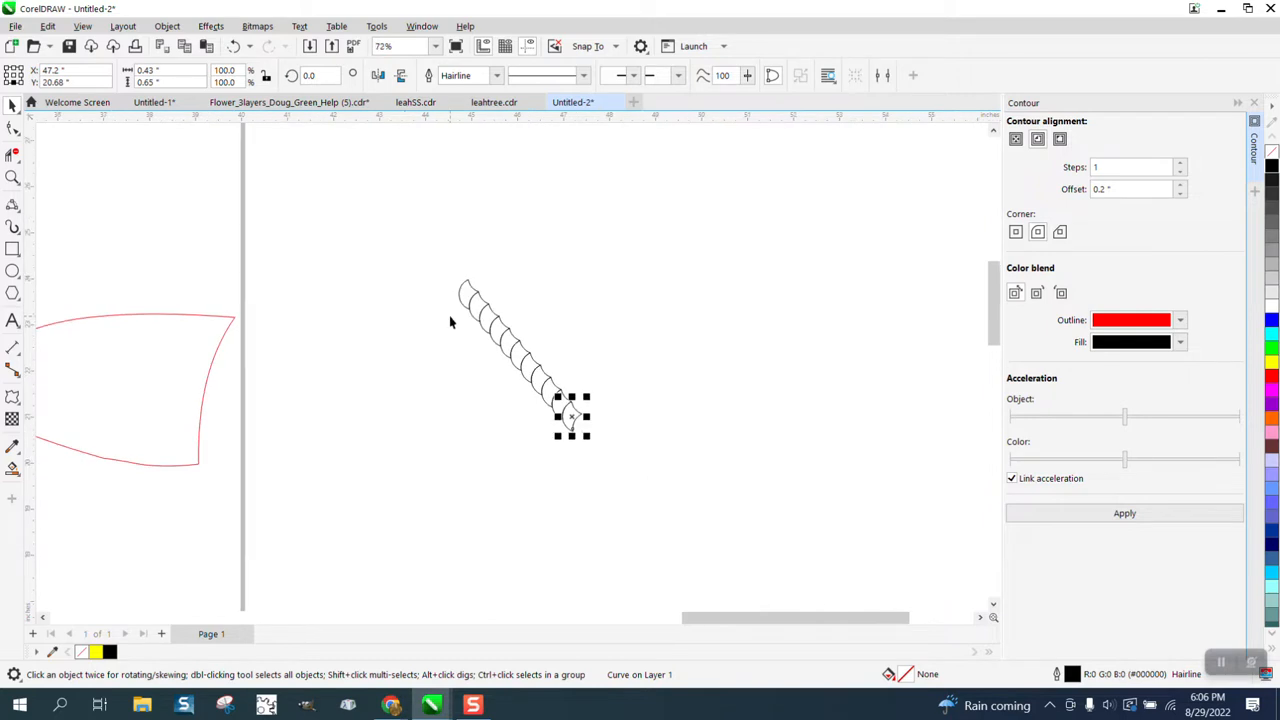
key("ctrl+d")
key("ctrl+d")
Group the 13 scales and rotate the chain clockwise to about 321 degrees so it stands vertically
left_click_drag(440, 267, 680, 515)
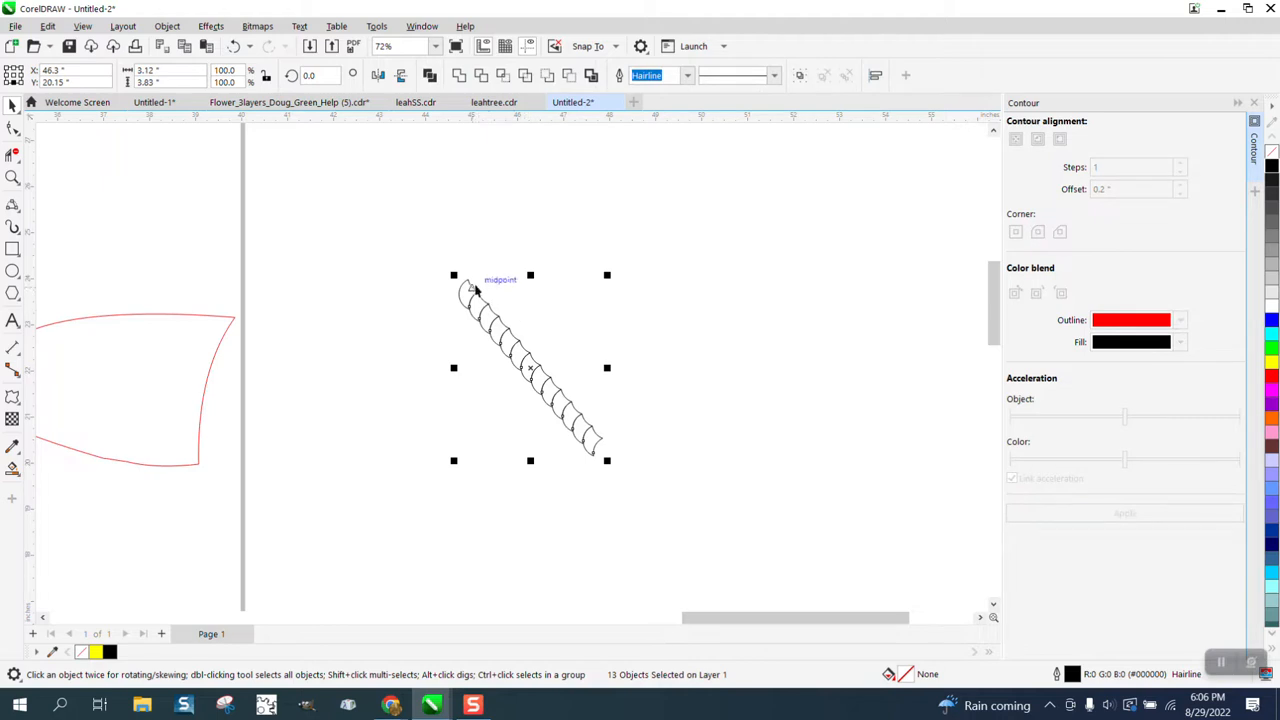
key("ctrl+g")
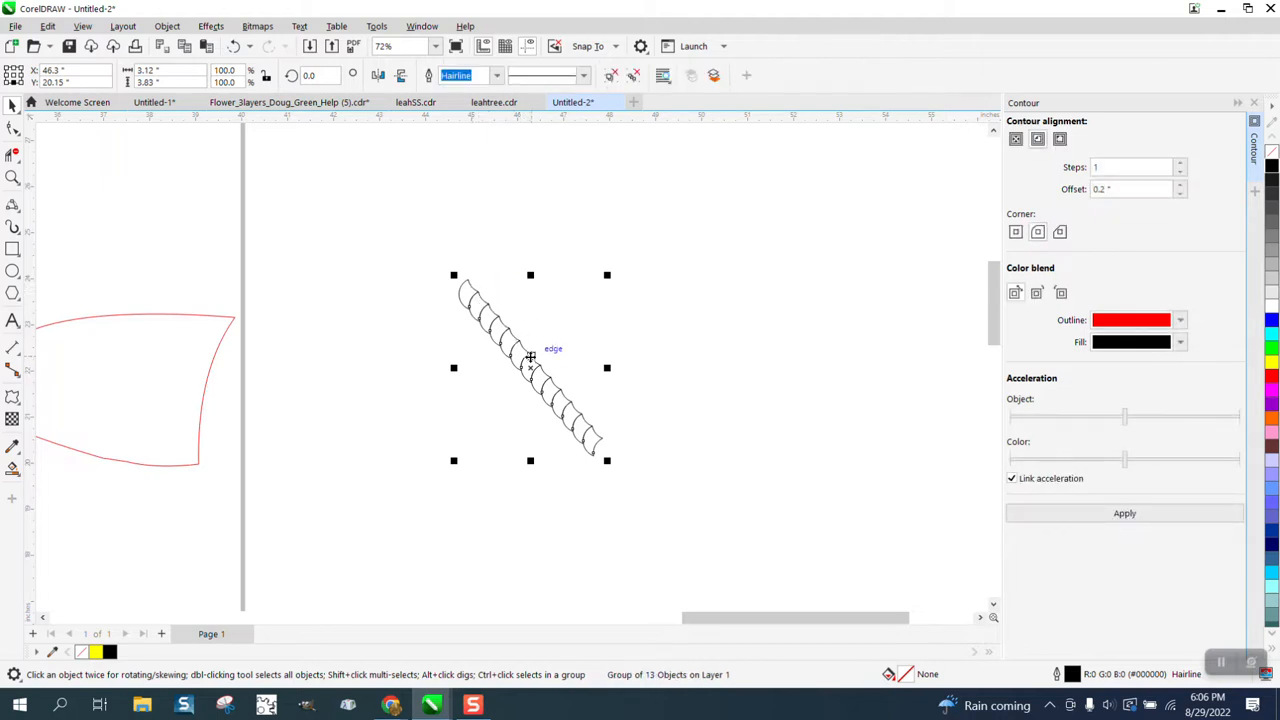
left_click(528, 356)
left_click_drag(606, 272, 677, 345)
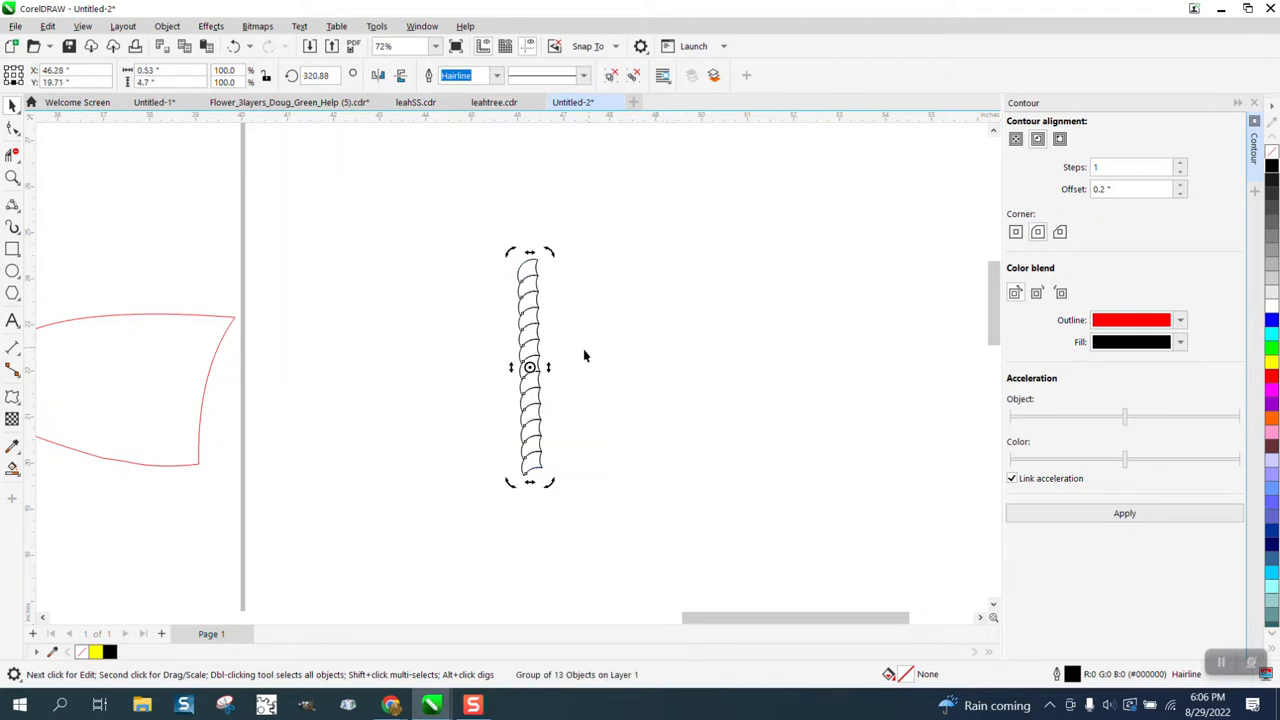
Place a copy of the vertical scale strip about 1.3 inches to the right and ungroup the copy
left_click_drag(531, 350, 591, 343)
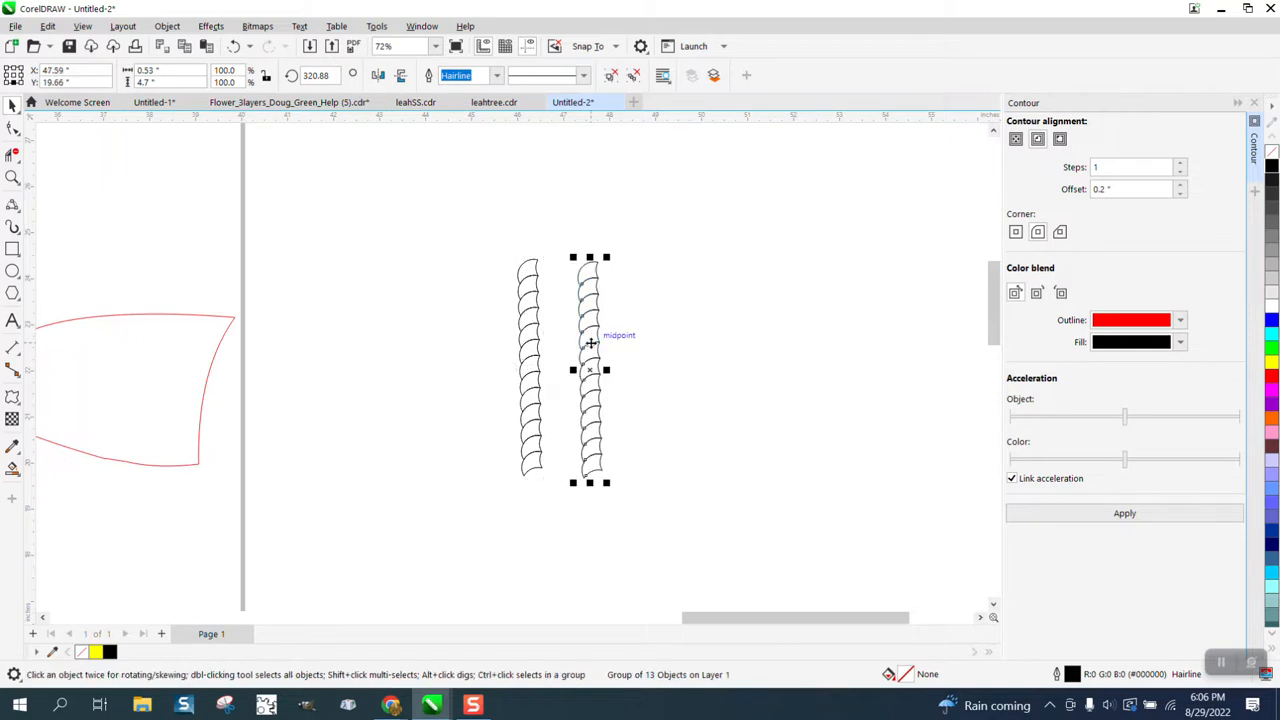
left_click(13, 177)
left_click(60, 178)
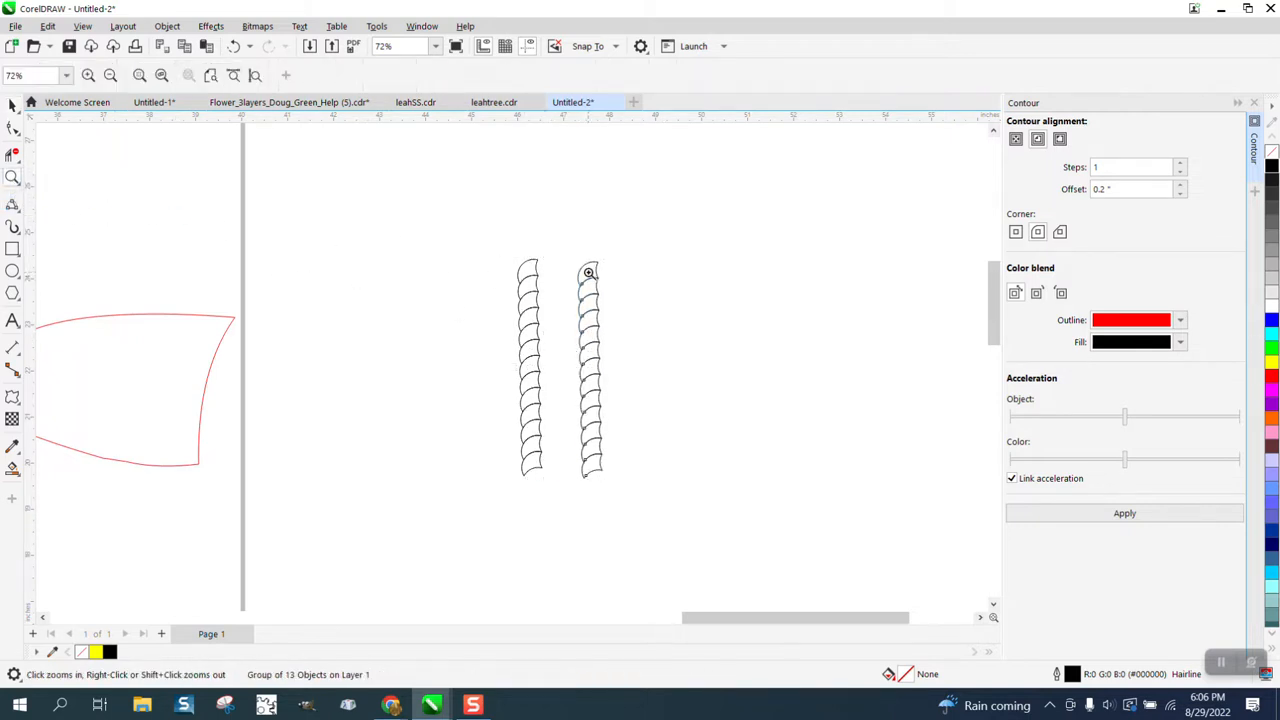
left_click_drag(561, 257, 755, 519)
key("space")
left_click(394, 227)
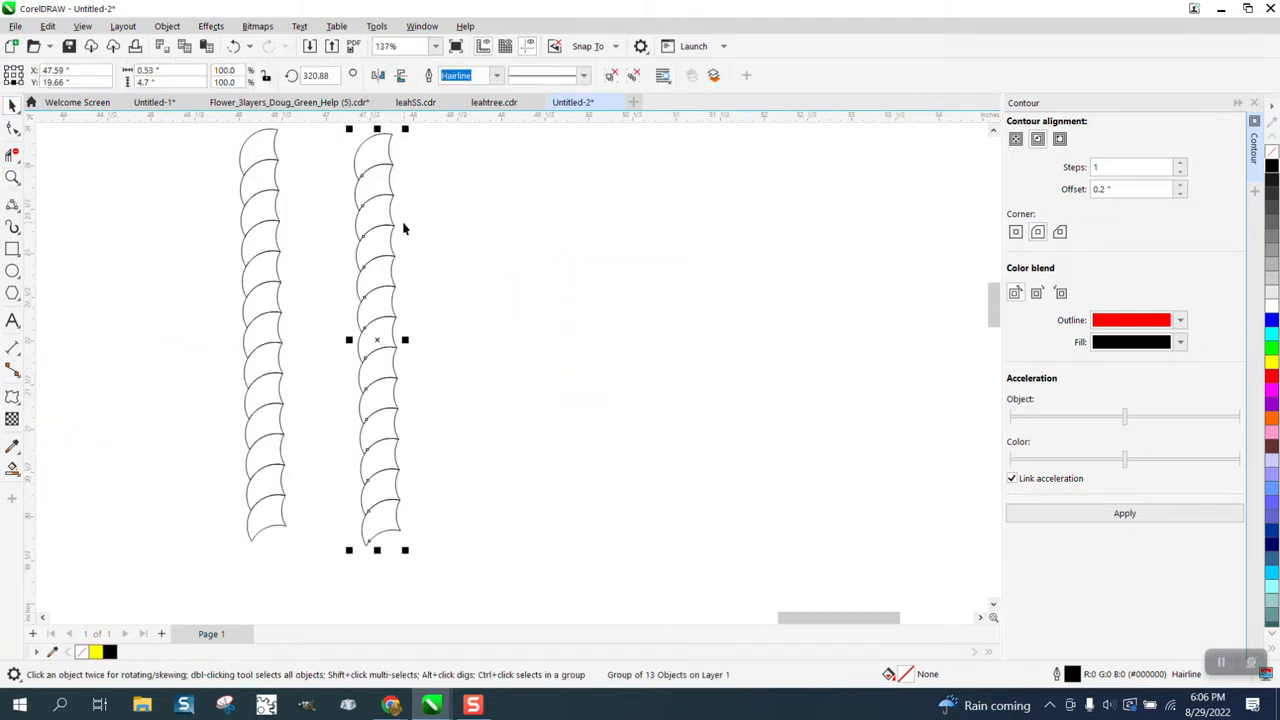
left_click(167, 26)
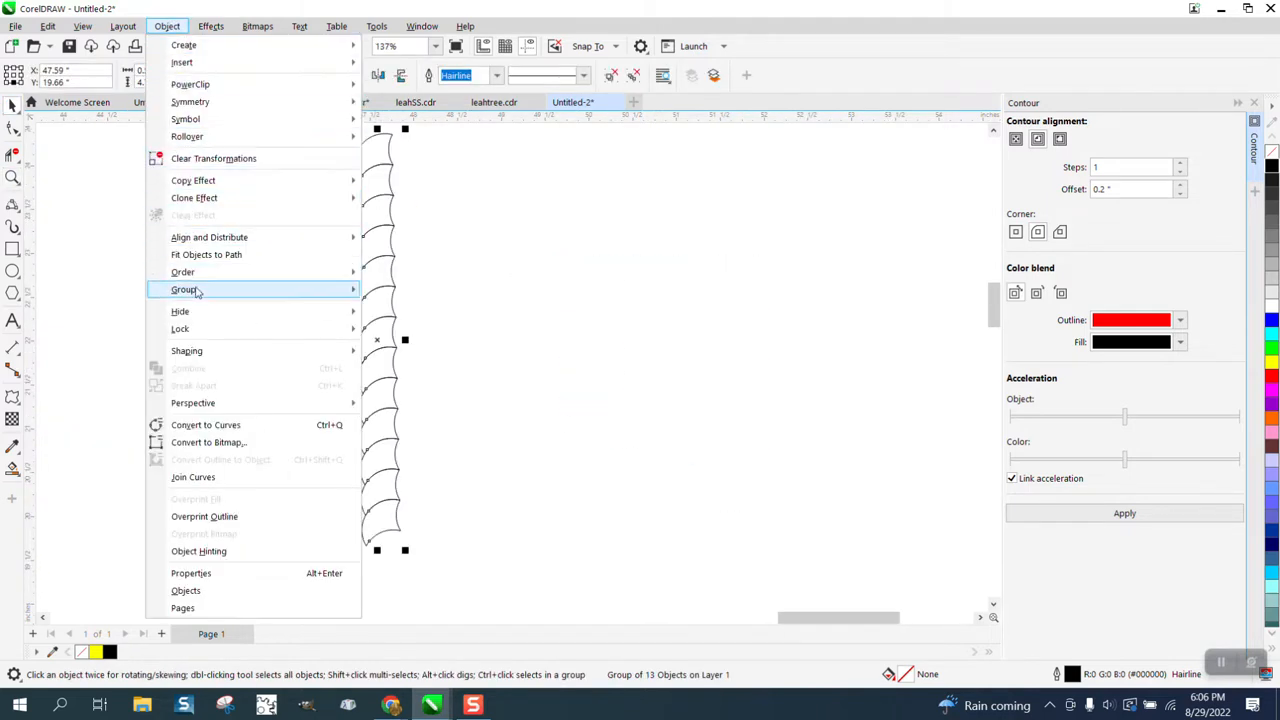
mouse_move(197, 291)
left_click(406, 312)
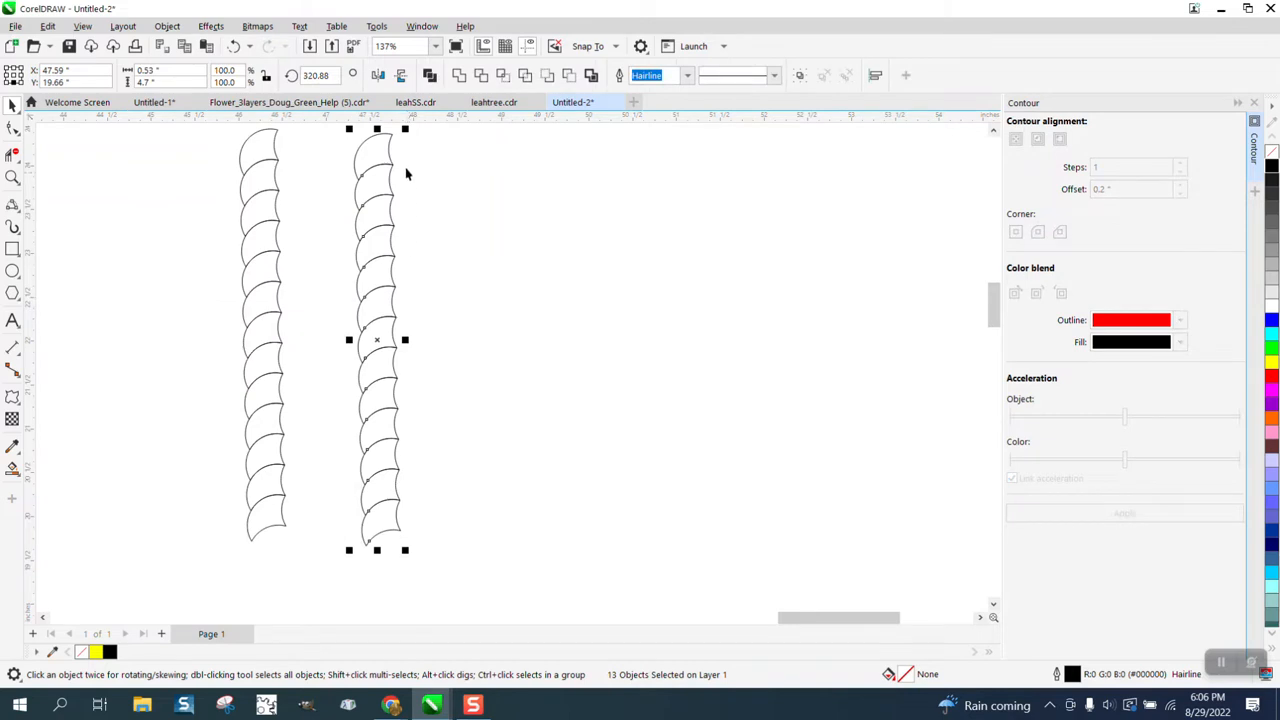
Break apart the curves at the nodes along the right edge of all scales in the ungrouped strip
left_click(13, 128)
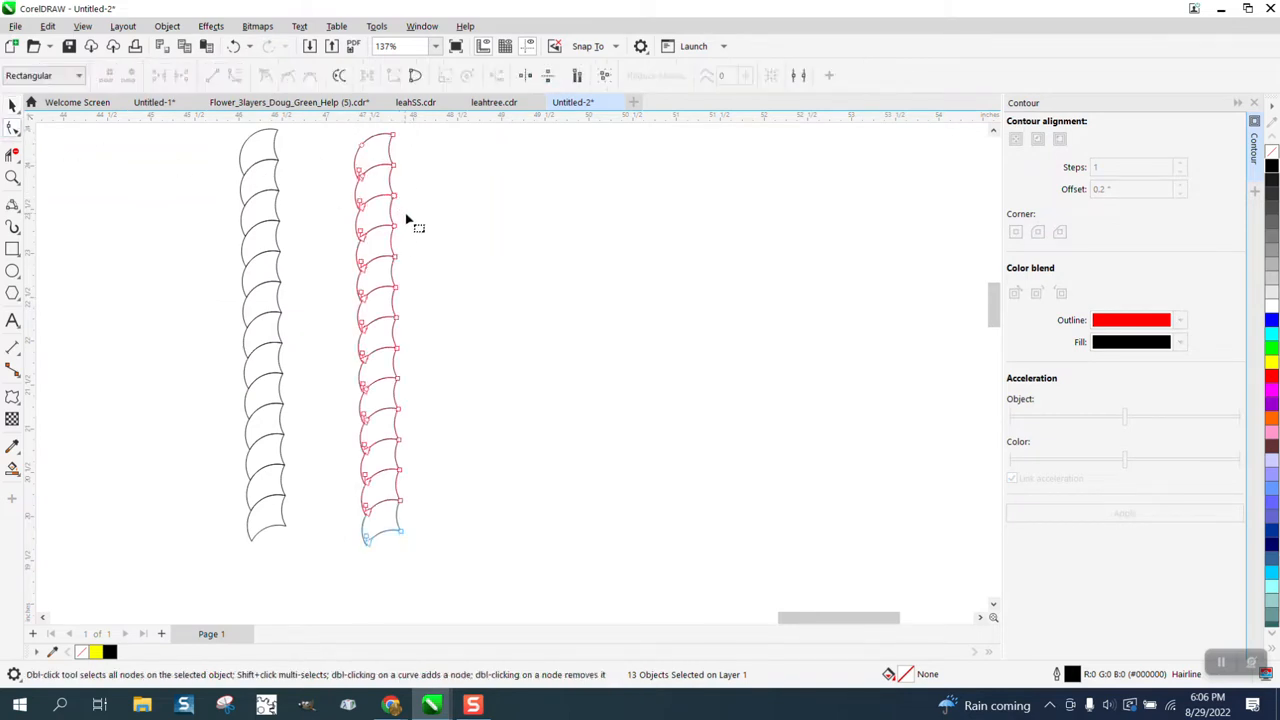
left_click_drag(381, 133, 414, 541)
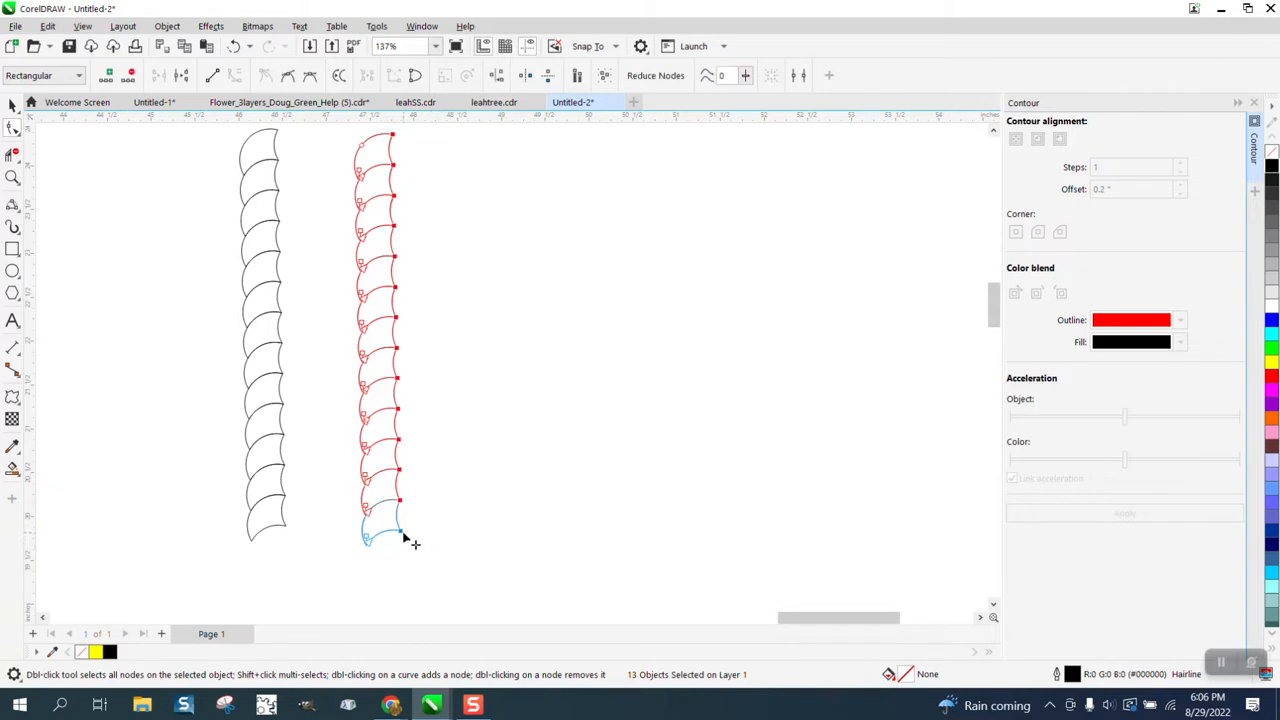
right_click(402, 535)
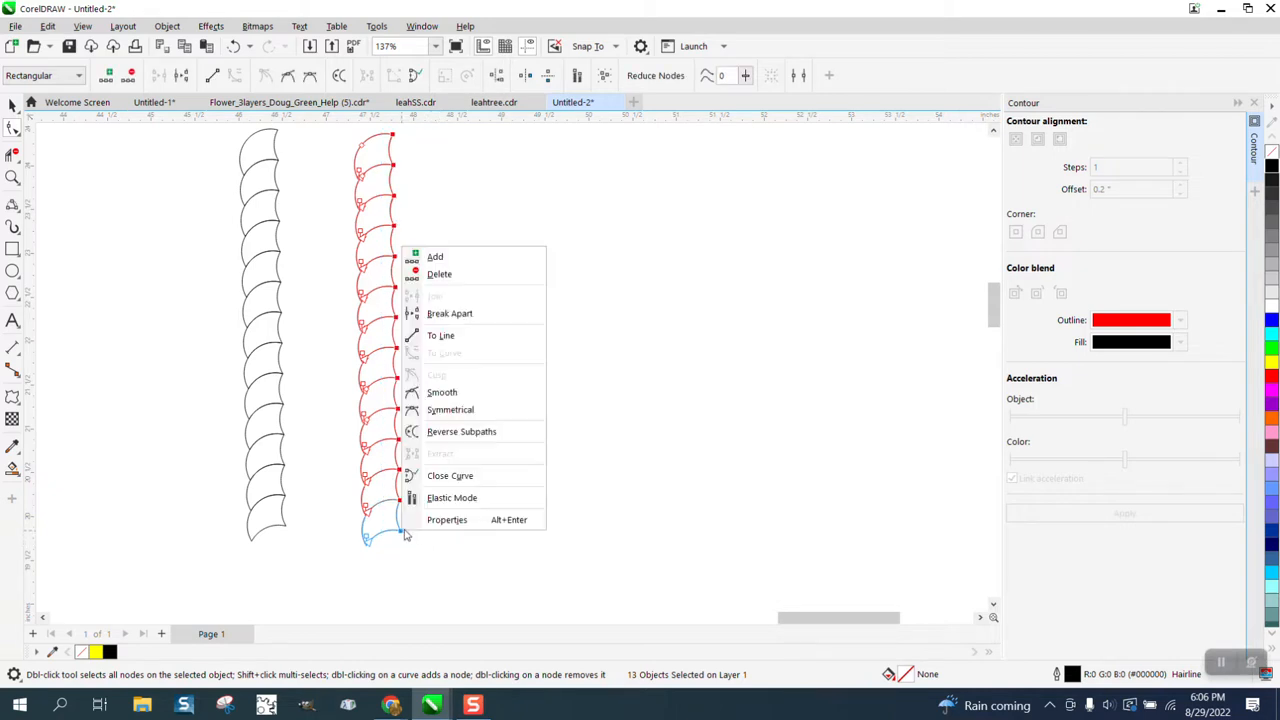
left_click(445, 314)
Delete the right-hand edge segment of every scale in the ungrouped strip with the Virtual Segment Delete tool
left_click(13, 155)
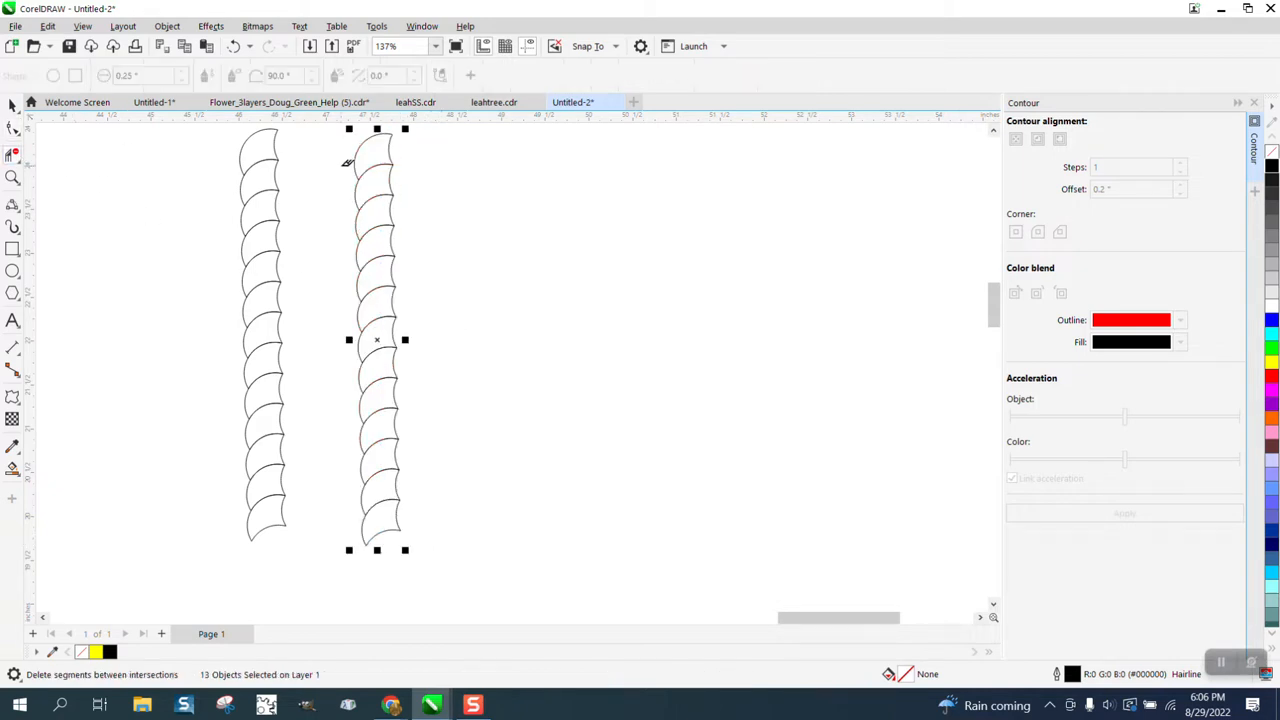
left_click(386, 147)
left_click(392, 178)
left_click(390, 210)
left_click(392, 242)
left_click(389, 271)
left_click(392, 302)
left_click(392, 333)
left_click(396, 364)
left_click(396, 414)
left_click(394, 449)
left_click(400, 480)
left_click(400, 507)
scroll(315, 343, "down", 2)
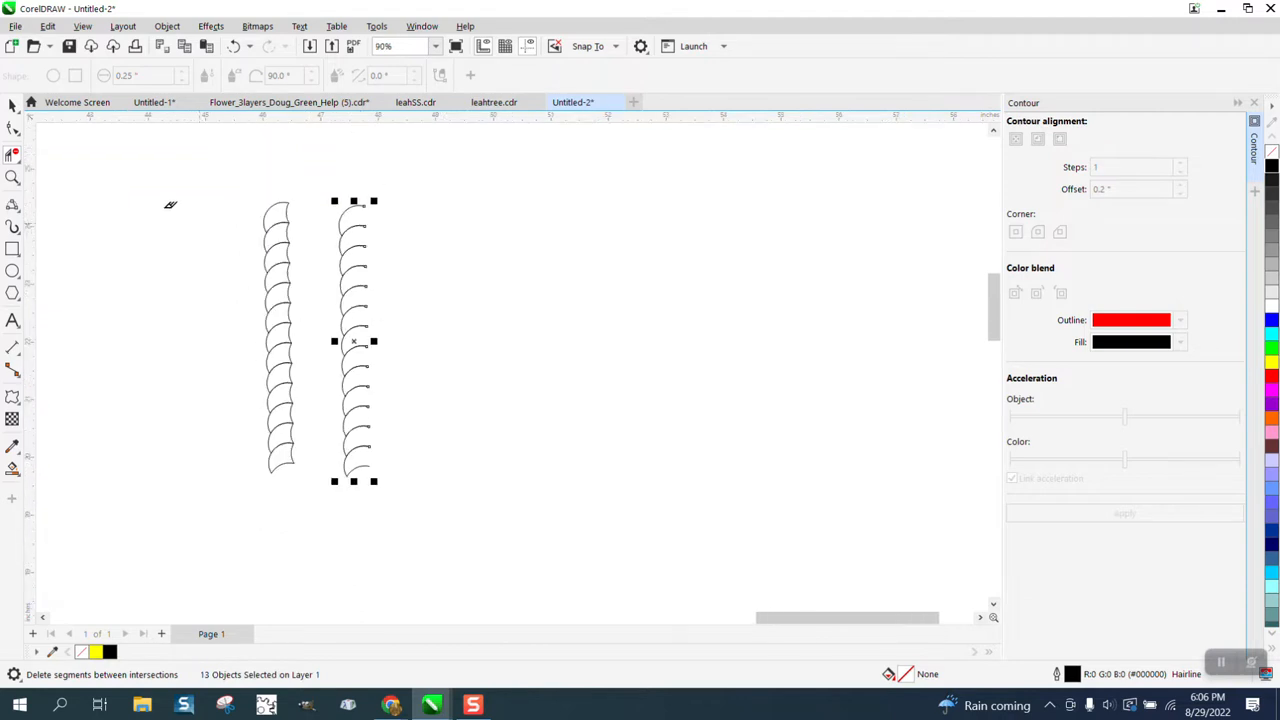
Group the open-sided scales and move the strip snugly against the left side of the closed strip
left_click(12, 105)
left_click_drag(305, 196, 343, 287)
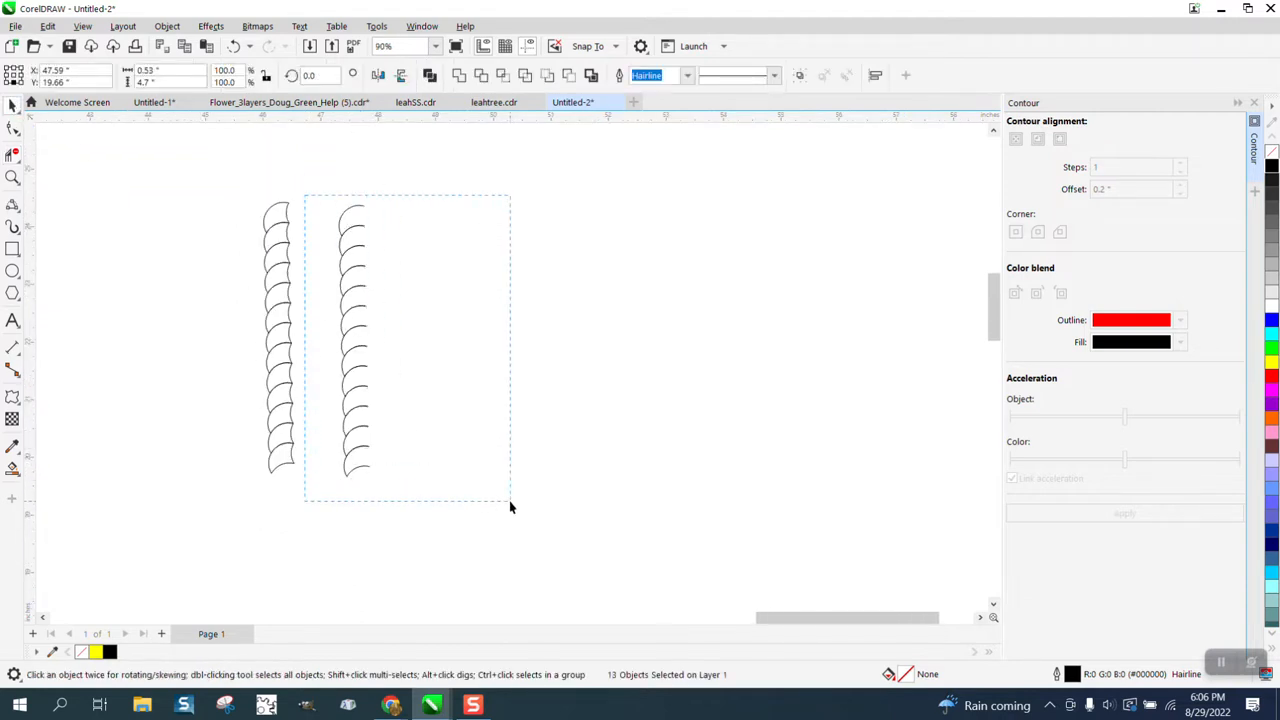
left_click_drag(510, 507, 533, 509)
key("ctrl+g")
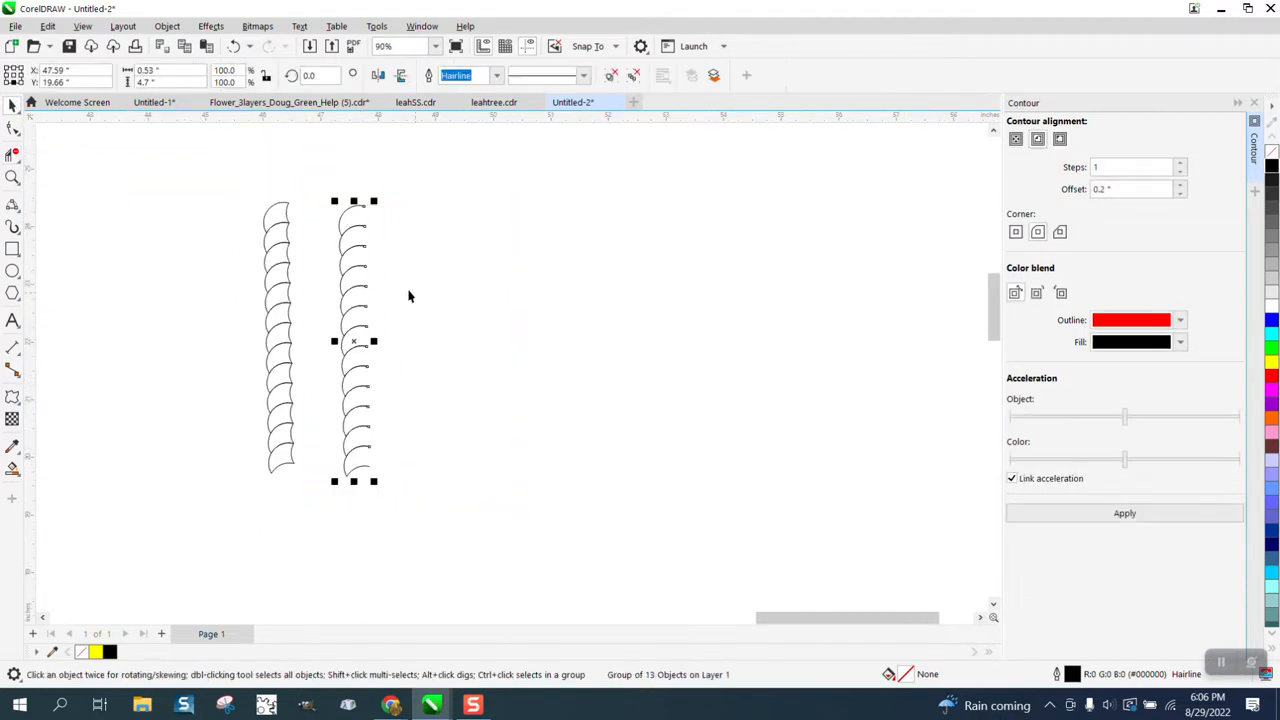
left_click_drag(364, 207, 264, 228)
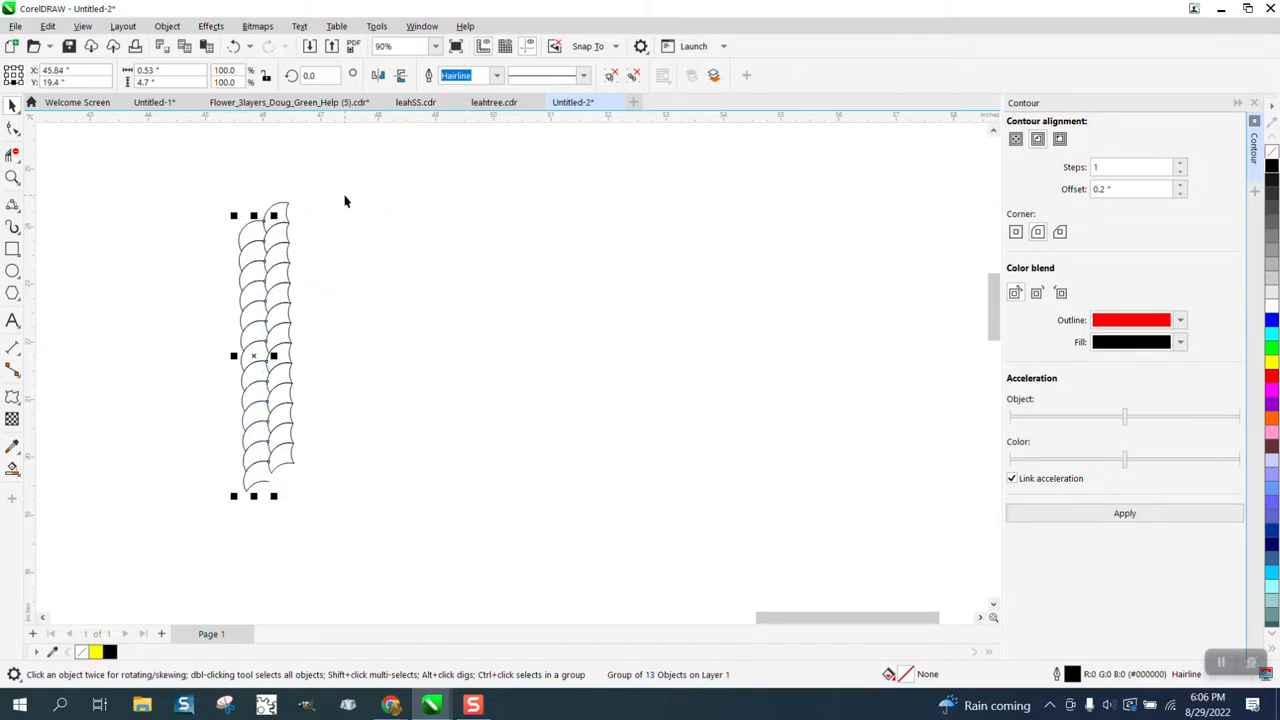
Add two more copies of the open-sided strip to the left, nesting each against the previous column
scroll(346, 201, "down", 1)
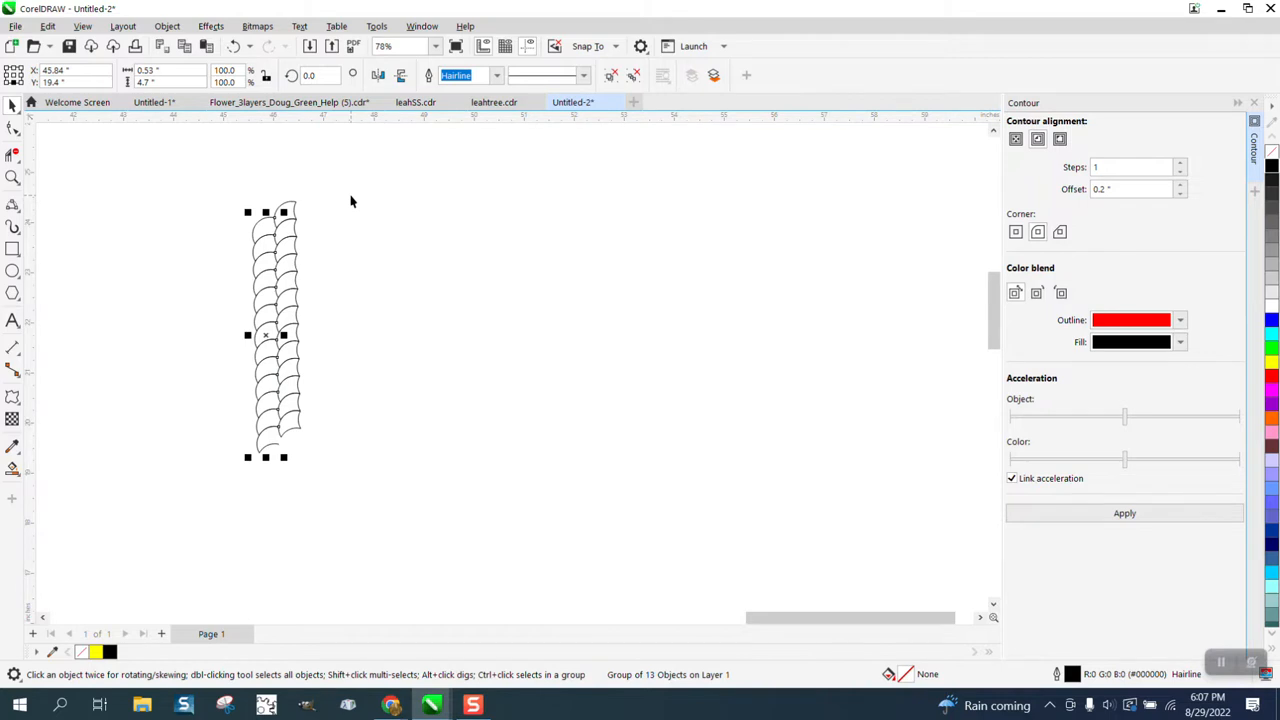
left_click(12, 177)
left_click_drag(137, 163, 597, 521)
key("space")
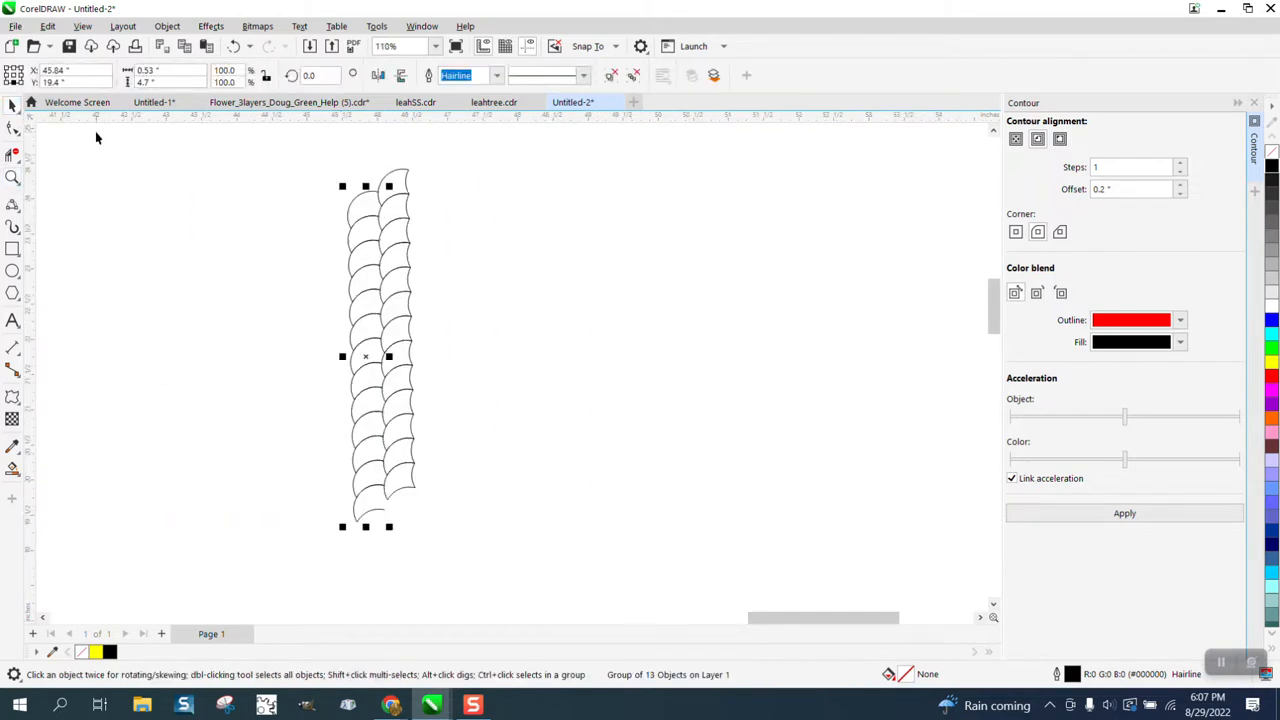
left_click_drag(390, 509, 353, 488)
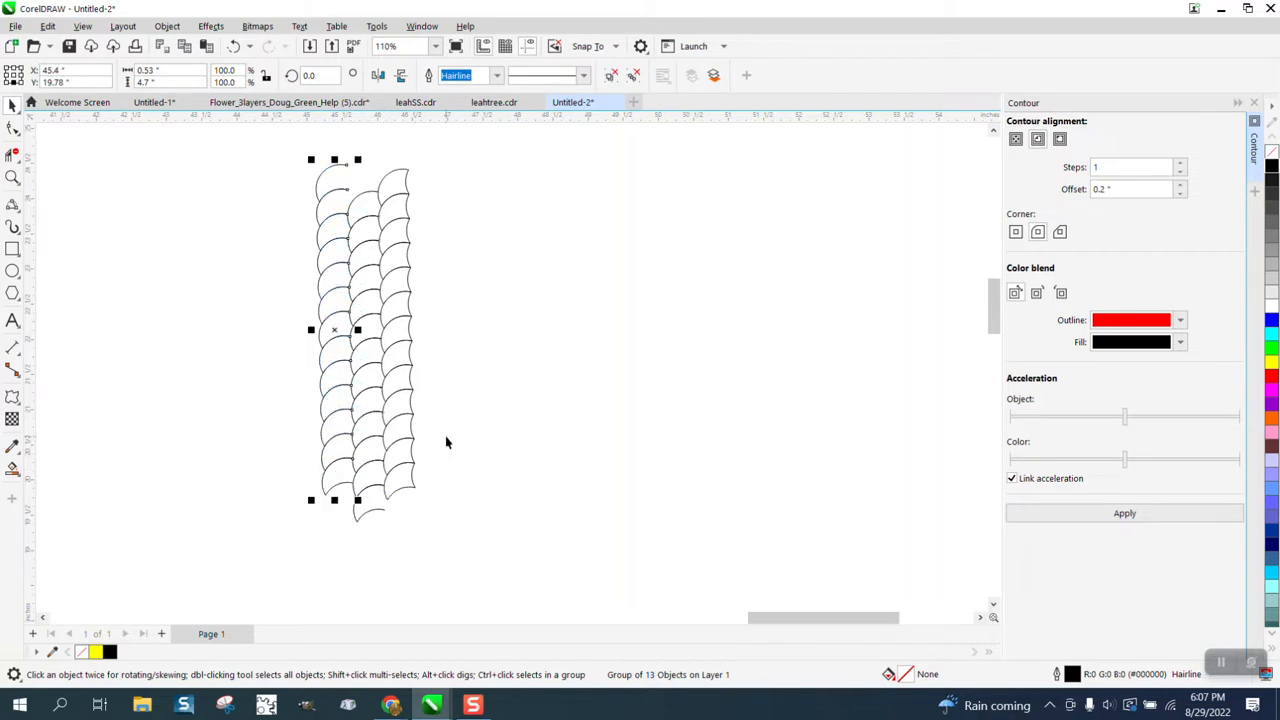
key("ctrl+r")
left_click_drag(312, 134, 338, 184)
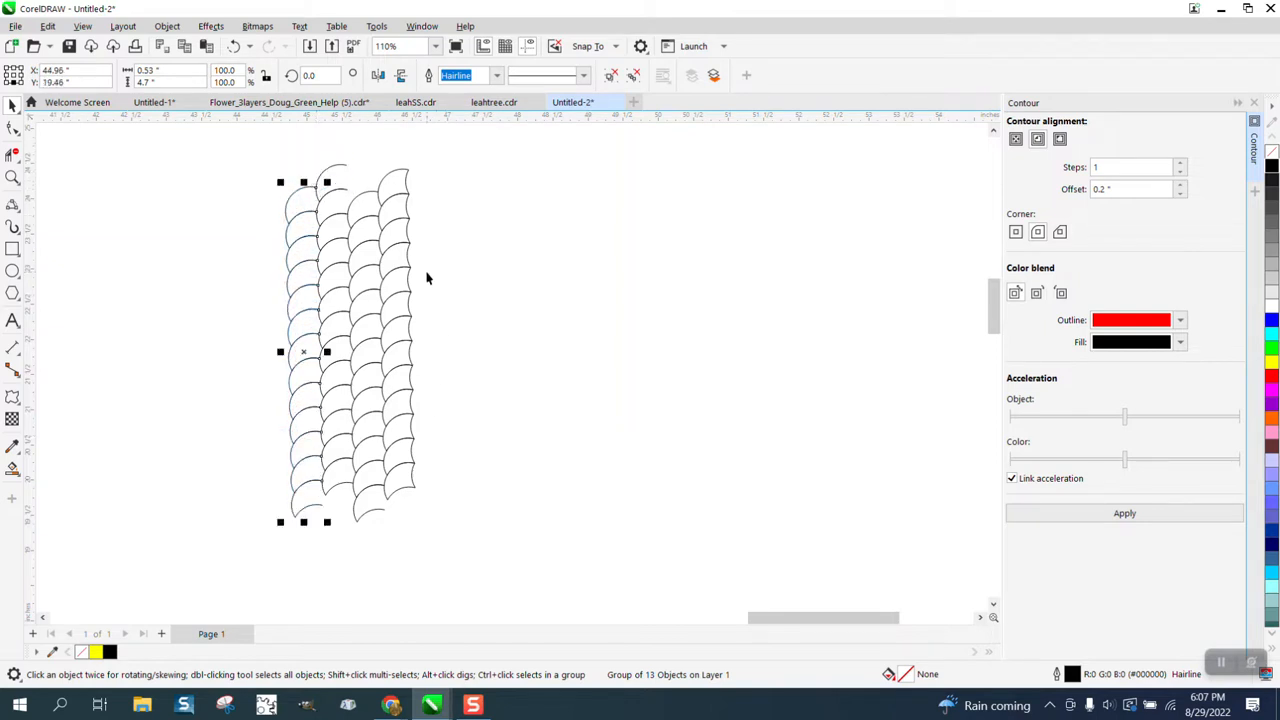
Repeat the column copy twice more to the left and move the leftmost column up about 0.35 inches
key("ctrl+r")
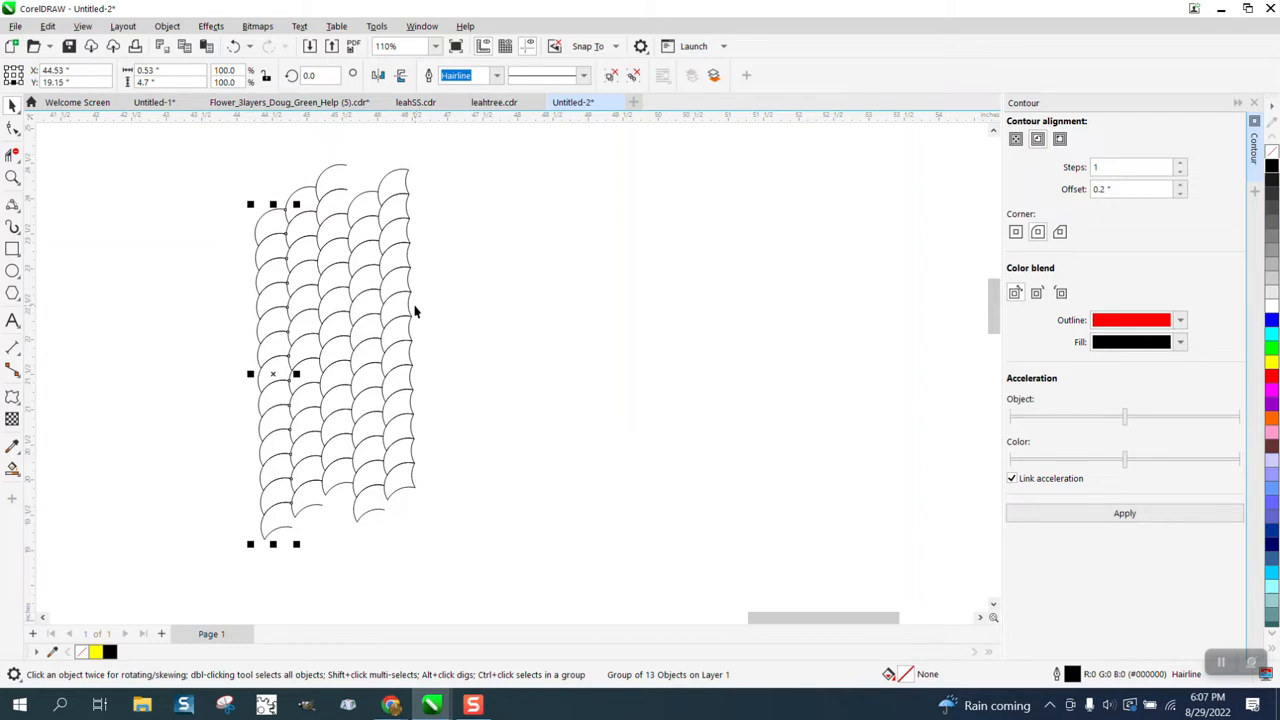
key("ctrl+r")
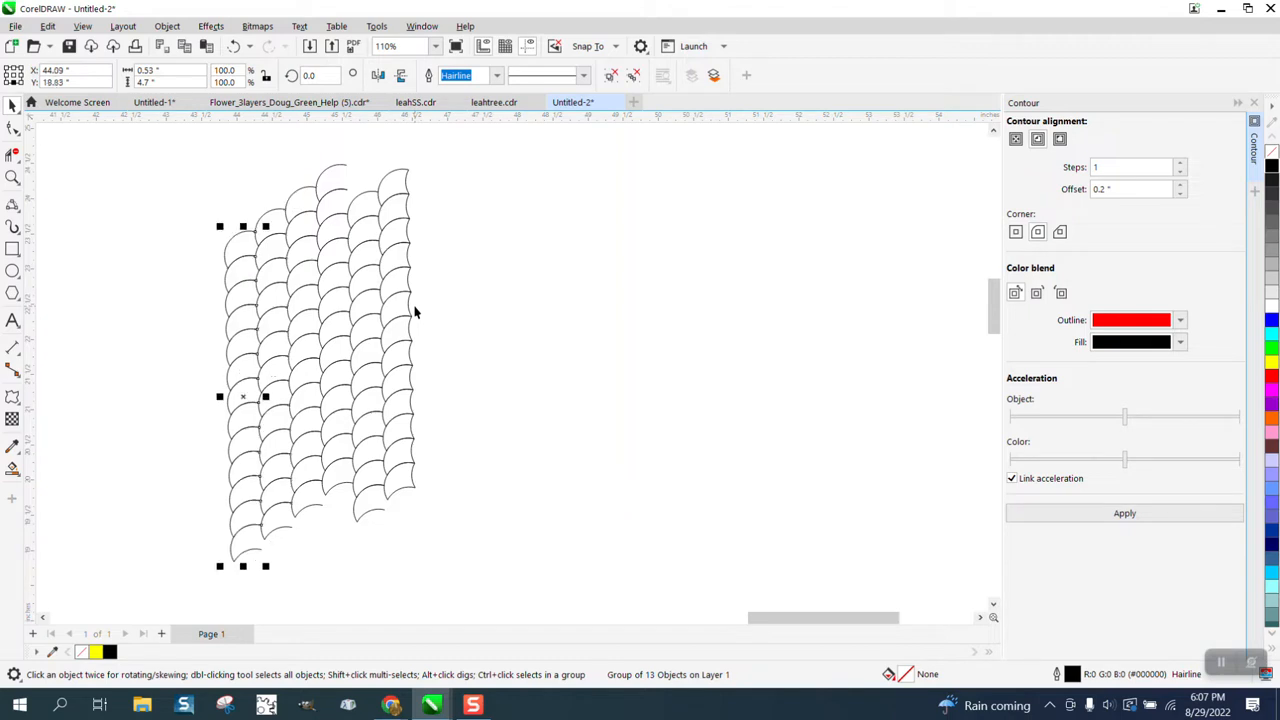
left_click_drag(253, 262, 255, 238)
scroll(580, 250, "down", 1)
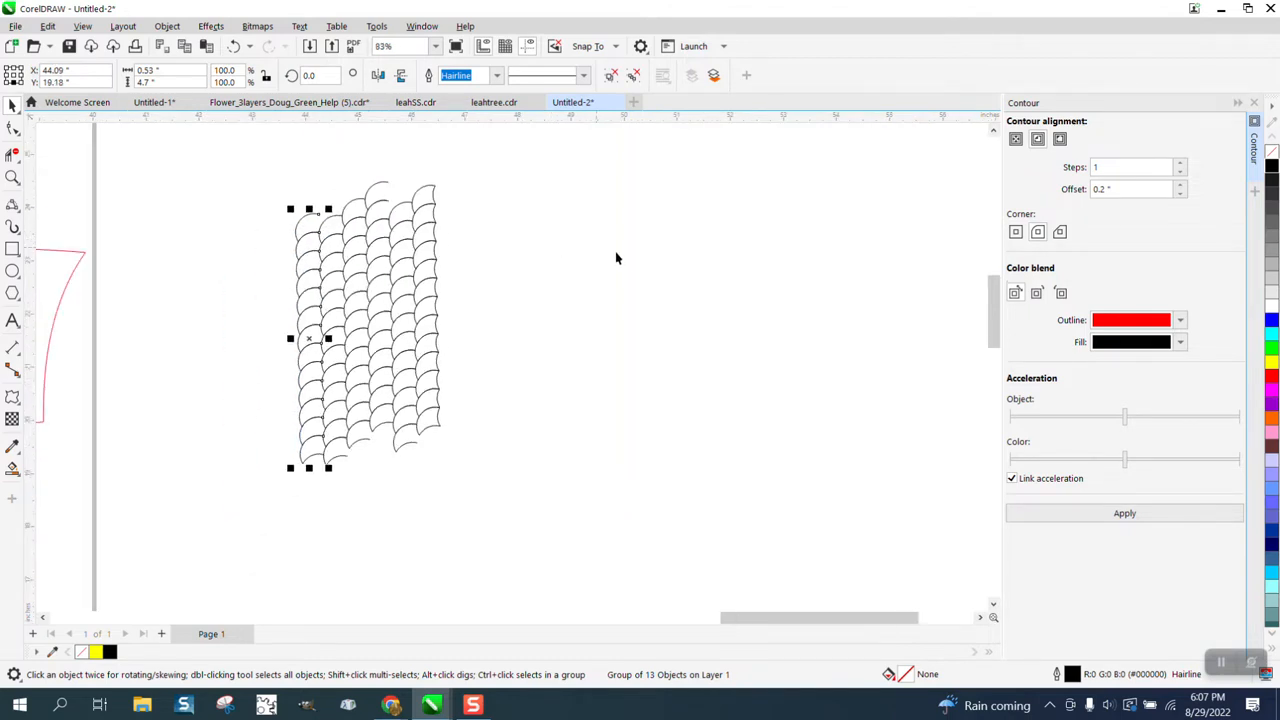
Repeat the column copy to the left until the scale sheet is about 8.5 inches wide
key("ctrl+r")
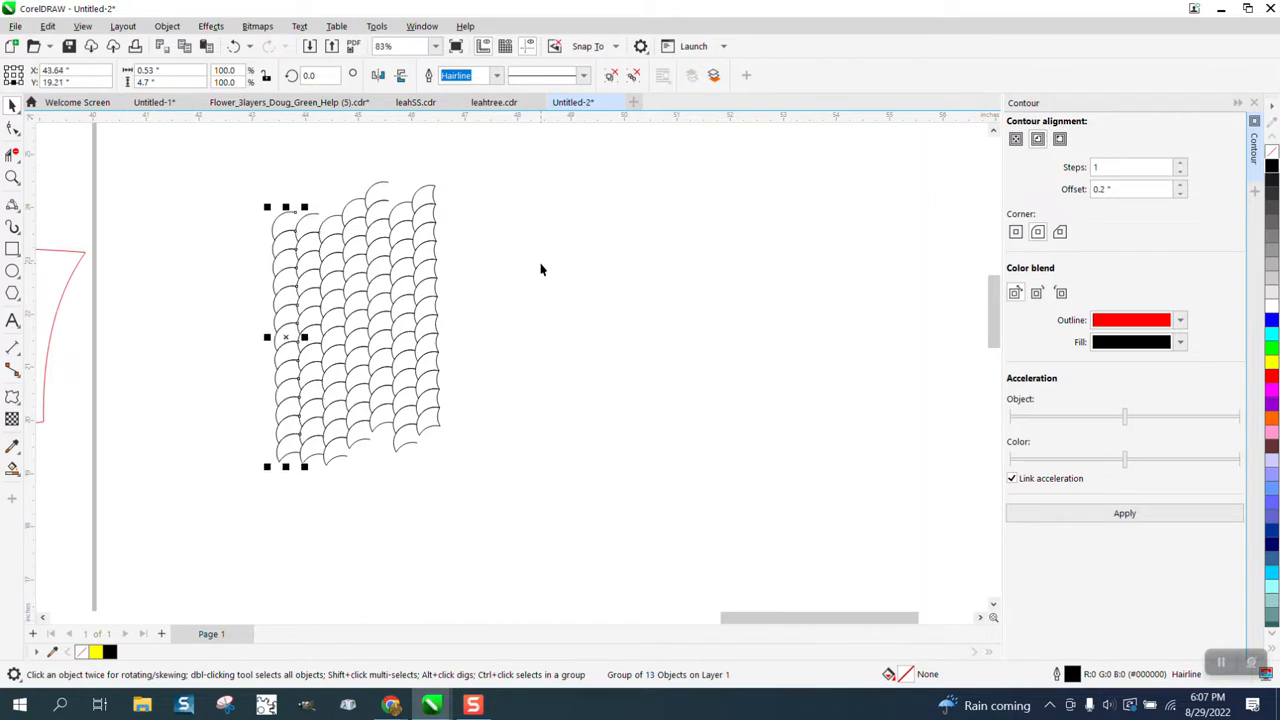
key("ctrl+r")
key("ctrl+r")
key("ctrl+r")
key("ctrl+r")
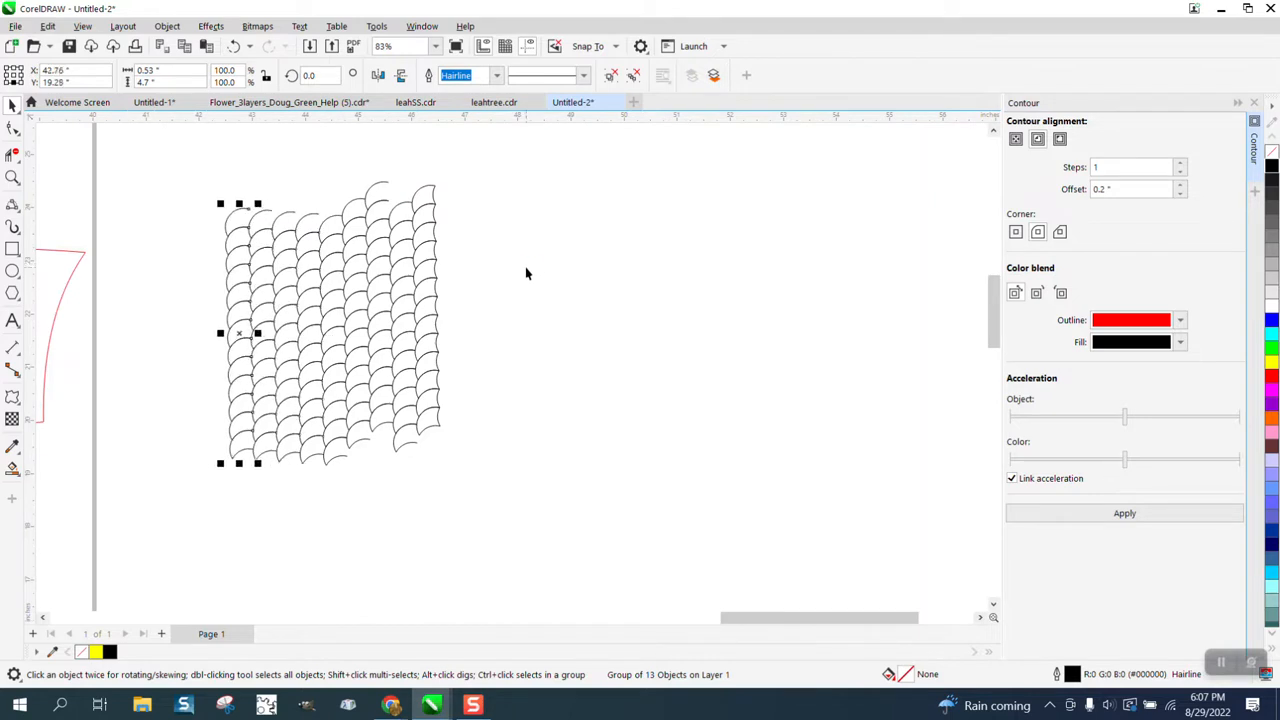
key("ctrl+r")
key("ctrl+r")
key("ctrl+r")
key("ctrl+r")
key("ctrl+r")
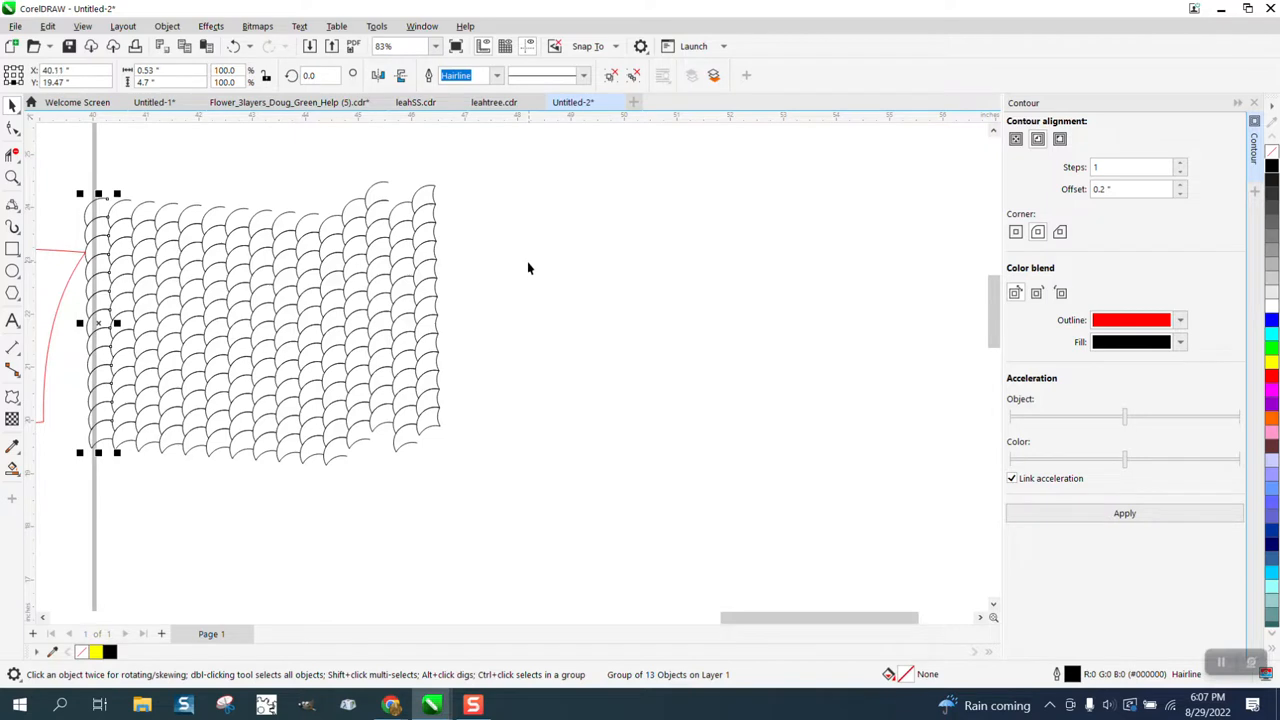
scroll(535, 280, "down", 3)
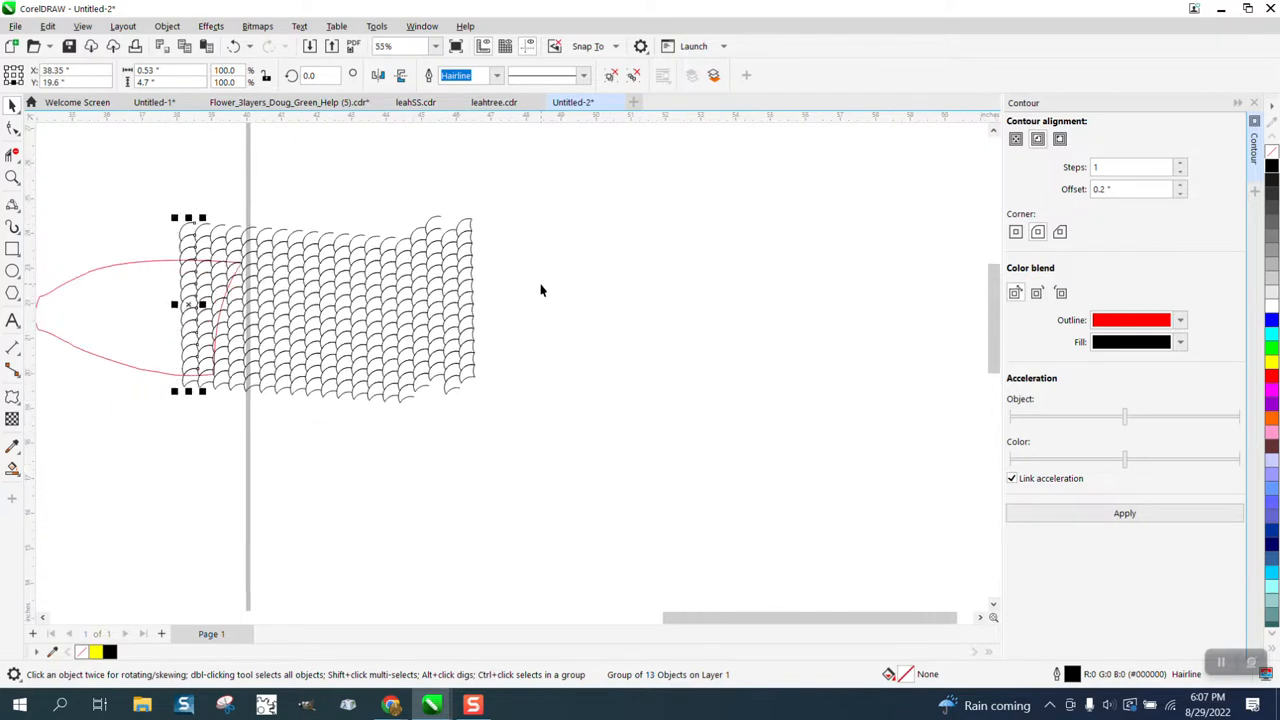
Select all the scale columns and rotate them together about 21 degrees counterclockwise
left_click_drag(222, 209, 515, 383)
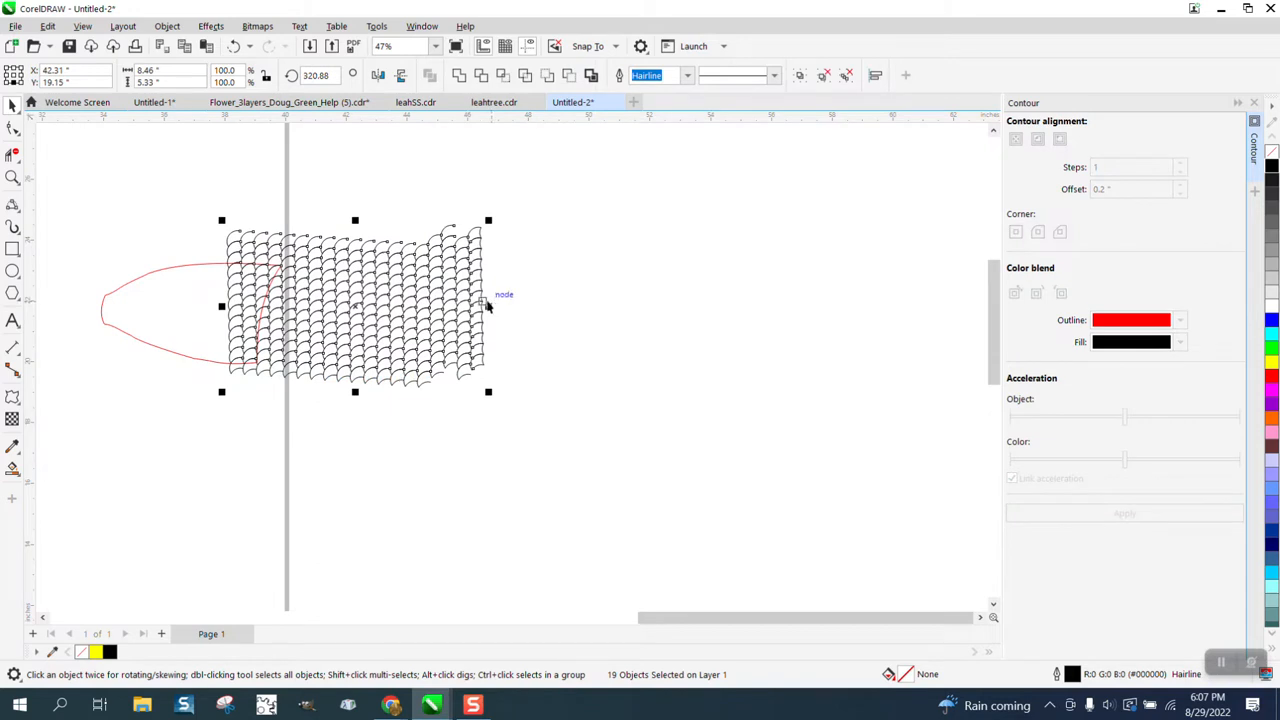
left_click(373, 295)
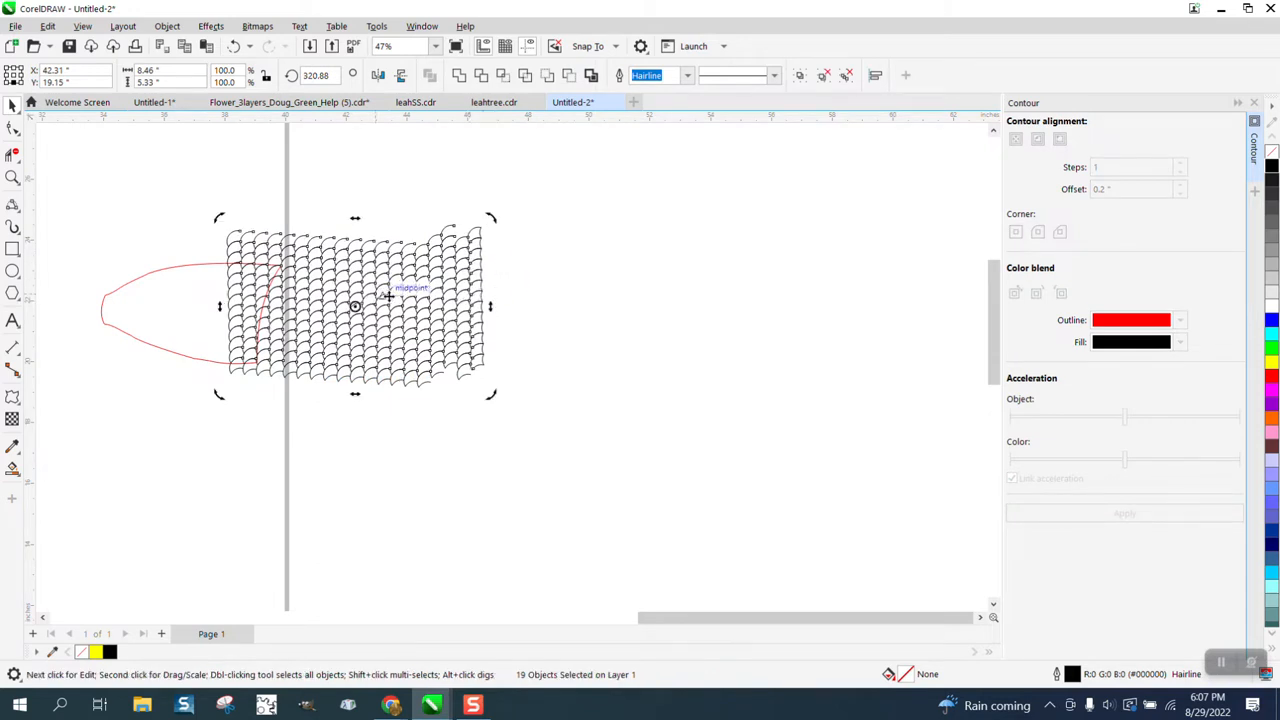
left_click_drag(490, 222, 478, 190)
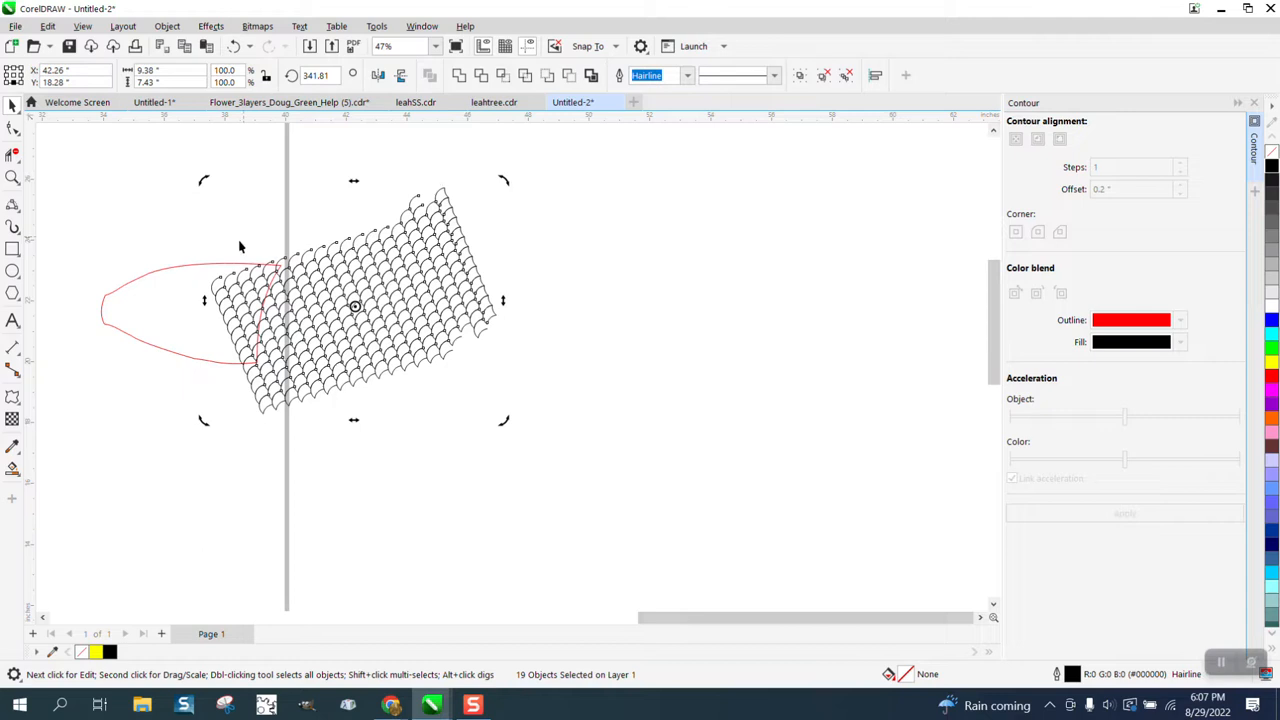
Group all the rotated scale columns into a single object, leaving out the red body outline
left_click(193, 270)
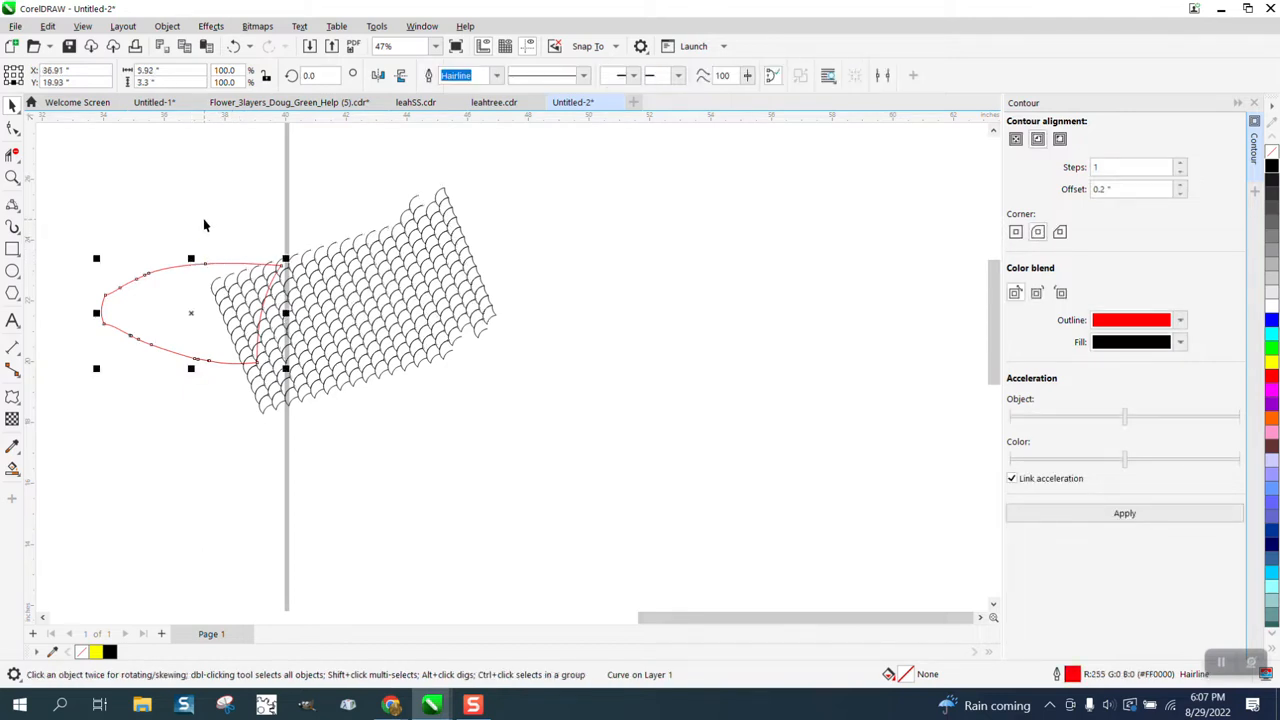
left_click_drag(200, 178, 425, 392)
left_click_drag(585, 429, 590, 441)
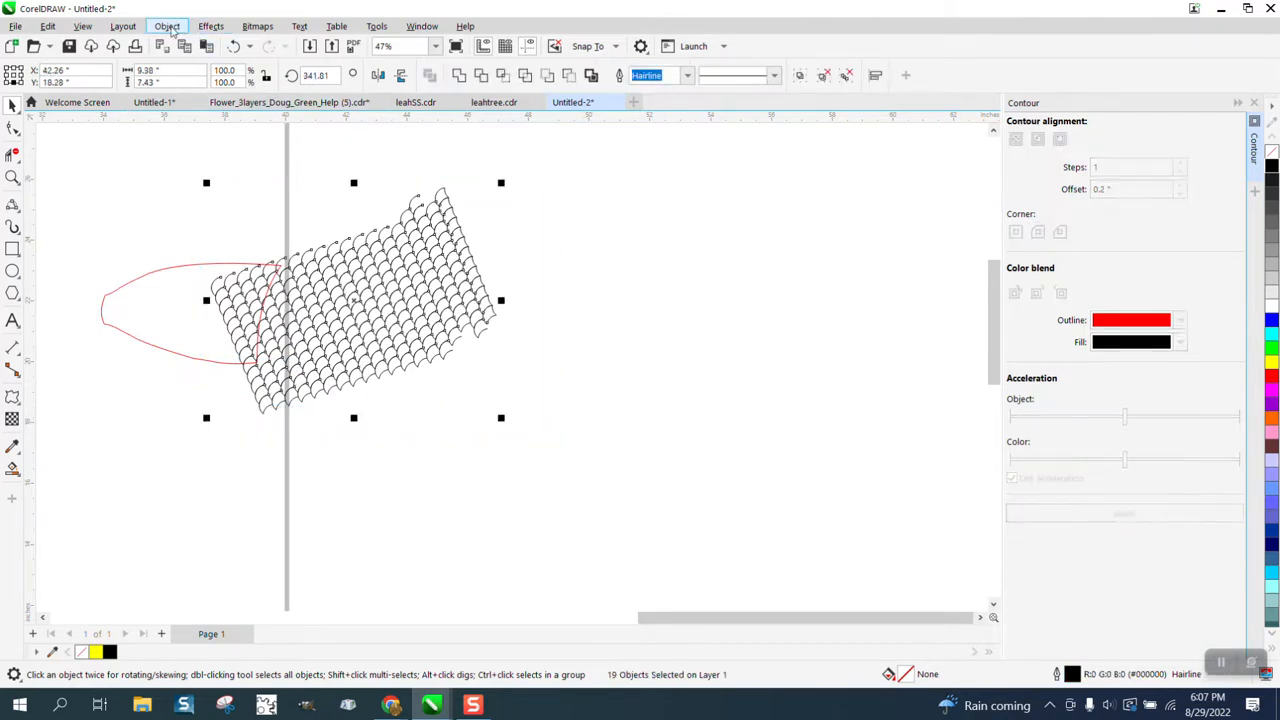
left_click(168, 27)
mouse_move(254, 293)
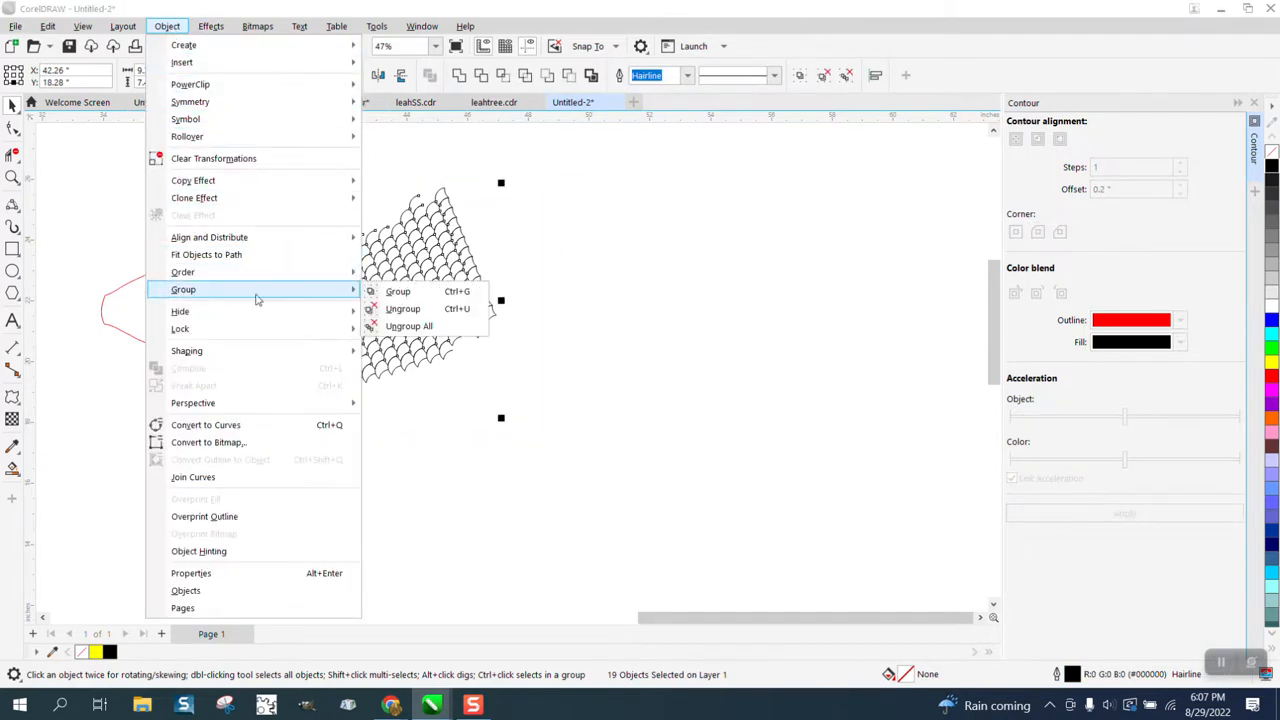
left_click(398, 291)
left_click(563, 292)
Try to intersect the scale group with the red body outline by overlapping them, and move the group back clear of it
left_click_drag(476, 300, 340, 295)
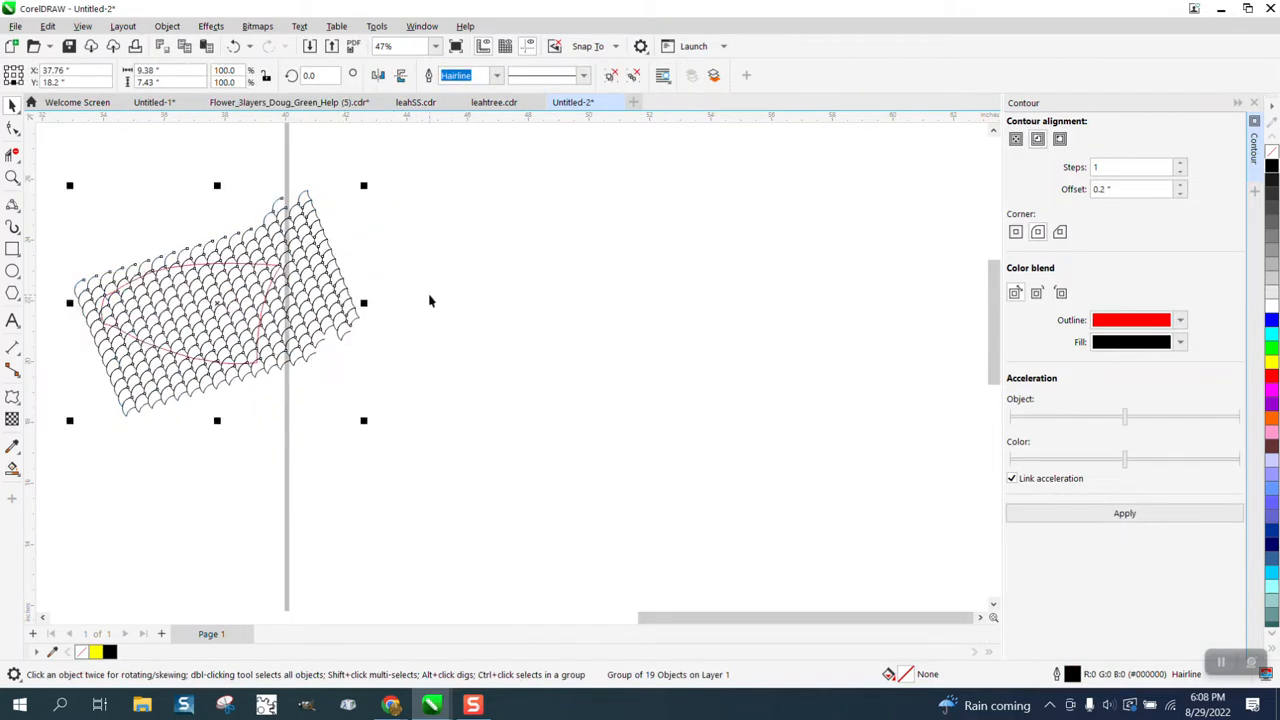
scroll(430, 300, "down", 1)
left_click_drag(134, 204, 480, 422)
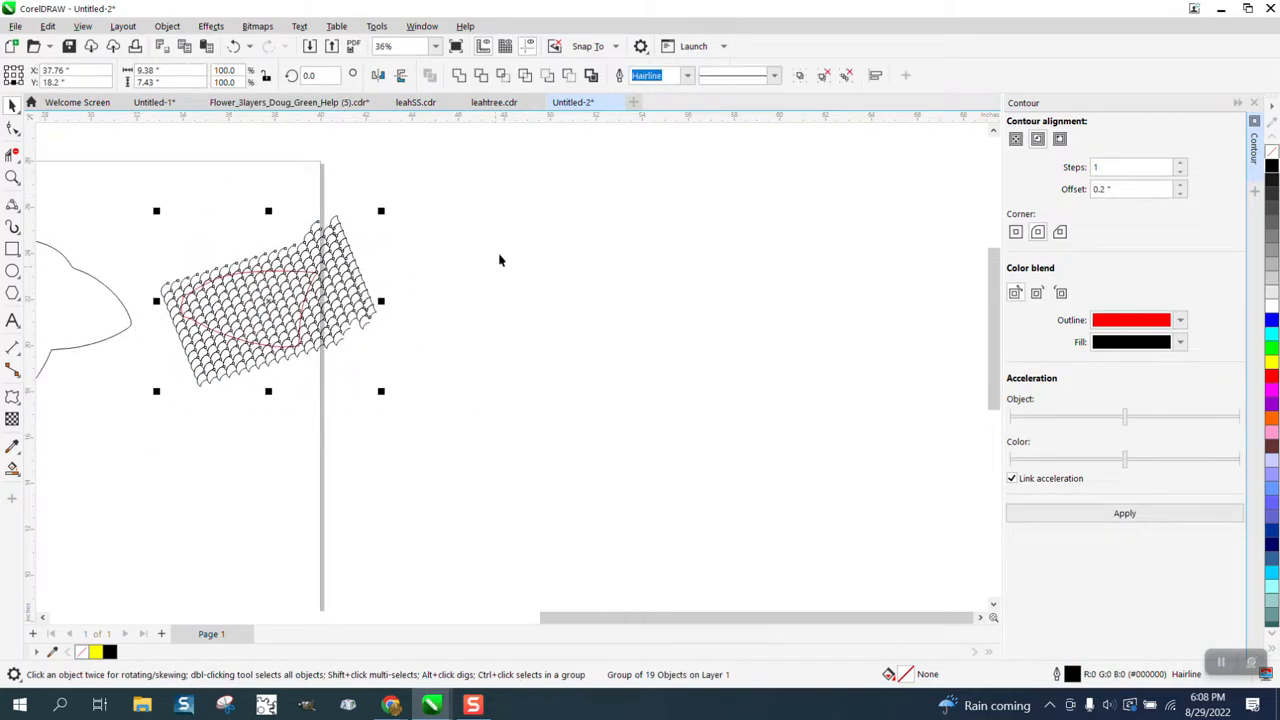
left_click(505, 76)
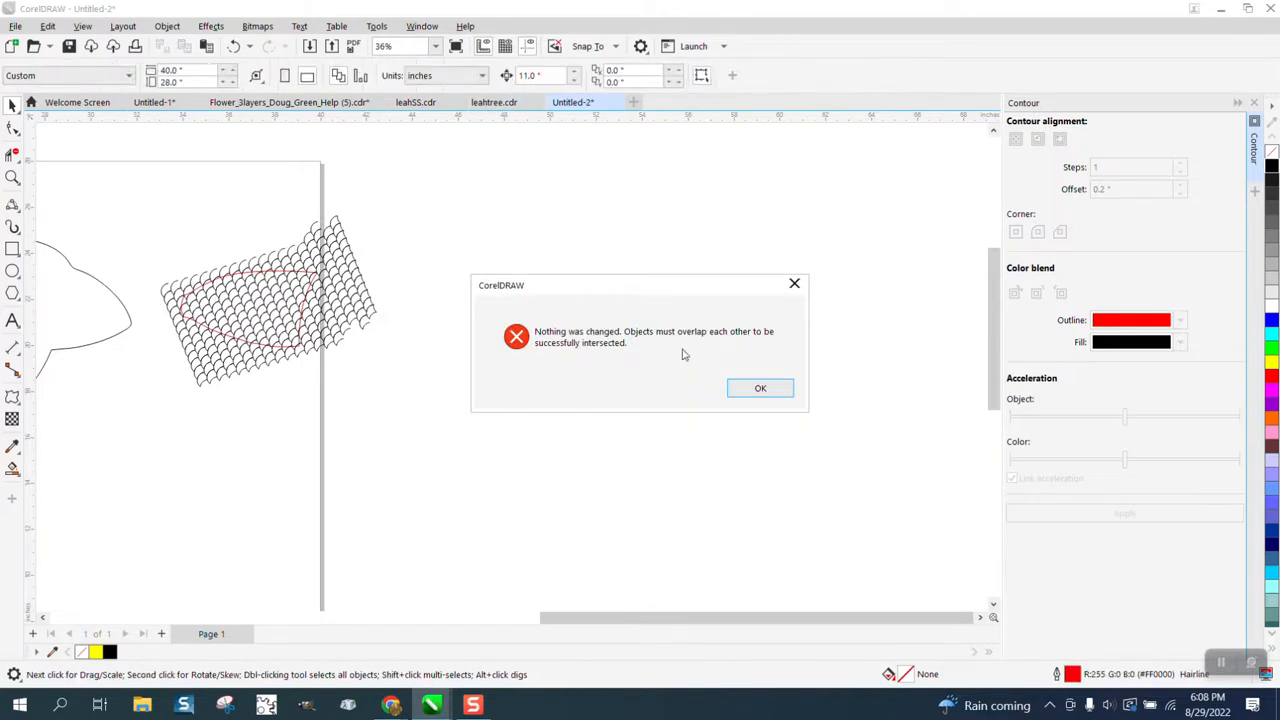
left_click(757, 392)
left_click_drag(368, 310, 573, 312)
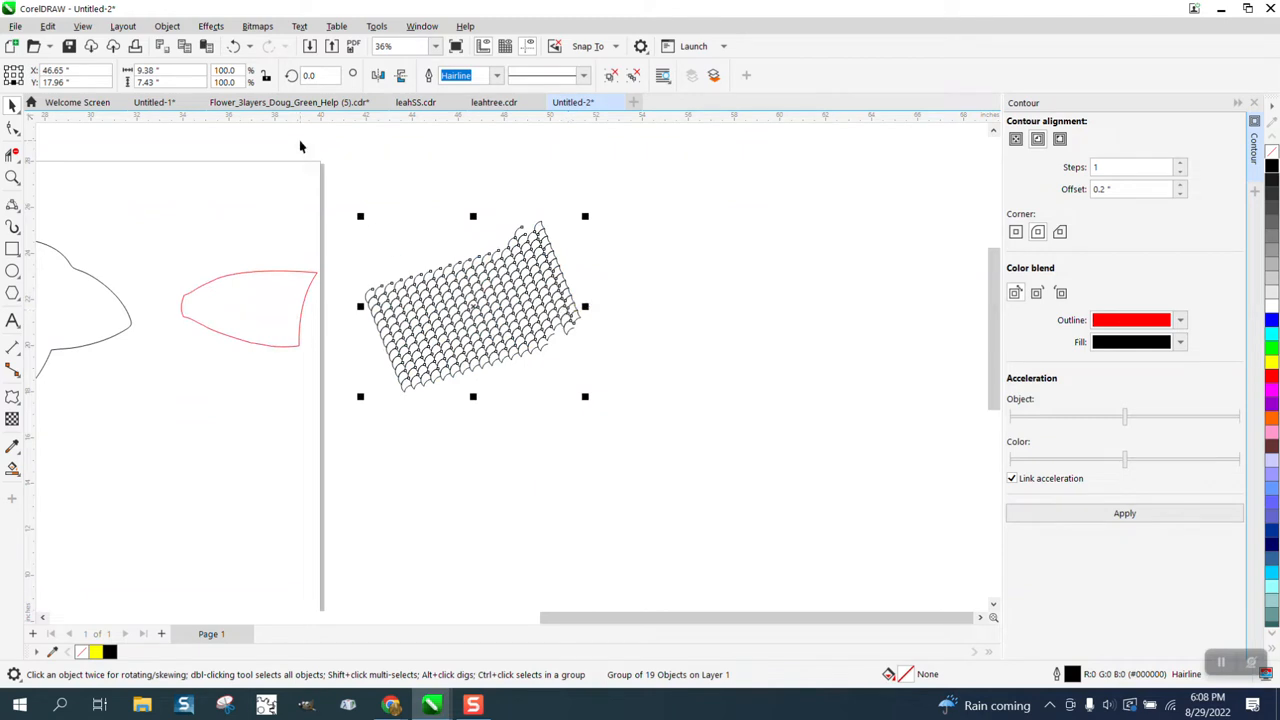
left_click(210, 27)
mouse_move(168, 27)
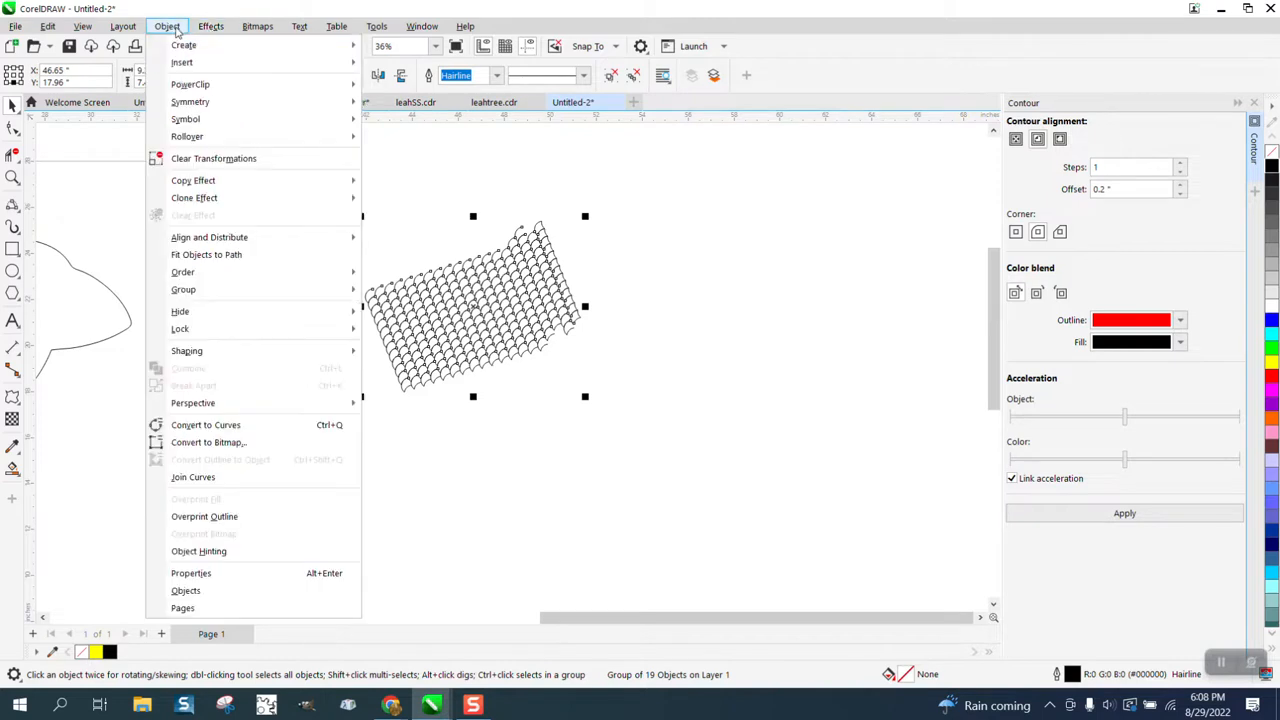
mouse_move(190, 84)
left_click(395, 92)
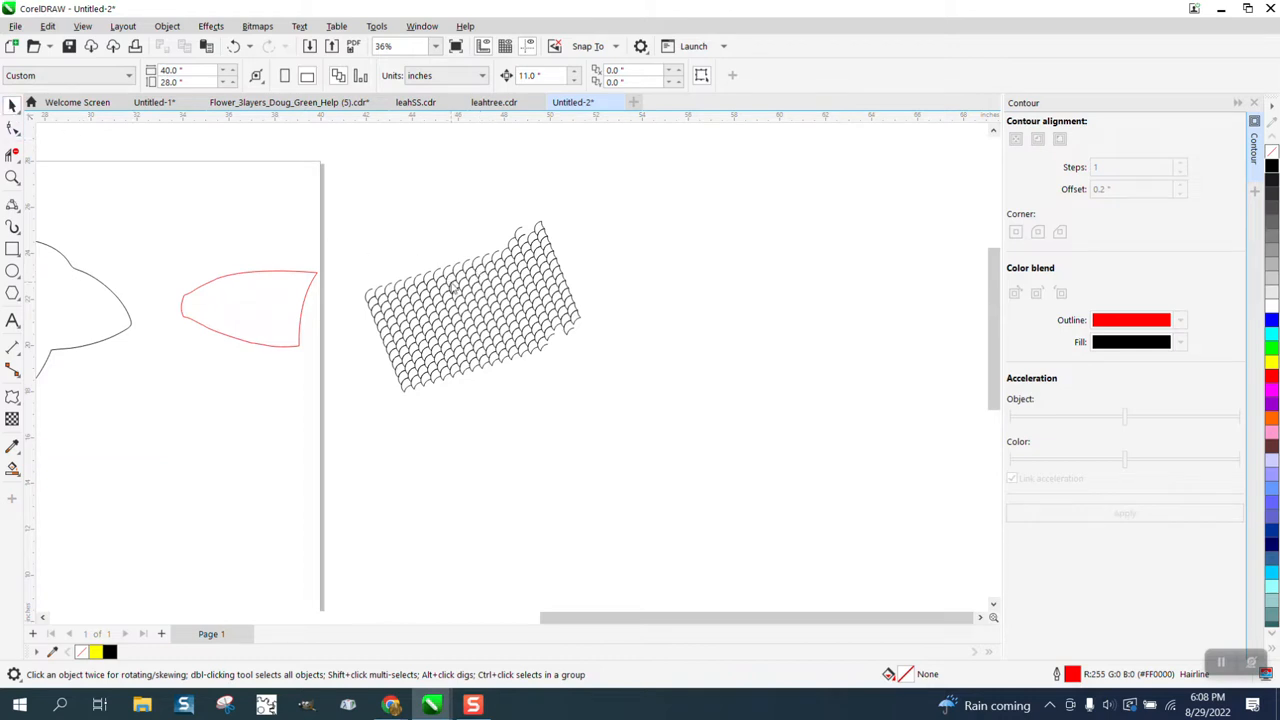
left_click(452, 287)
left_click(703, 392)
PowerClip the grouped scale pattern inside the red body outline
left_click(510, 328)
left_click(168, 27)
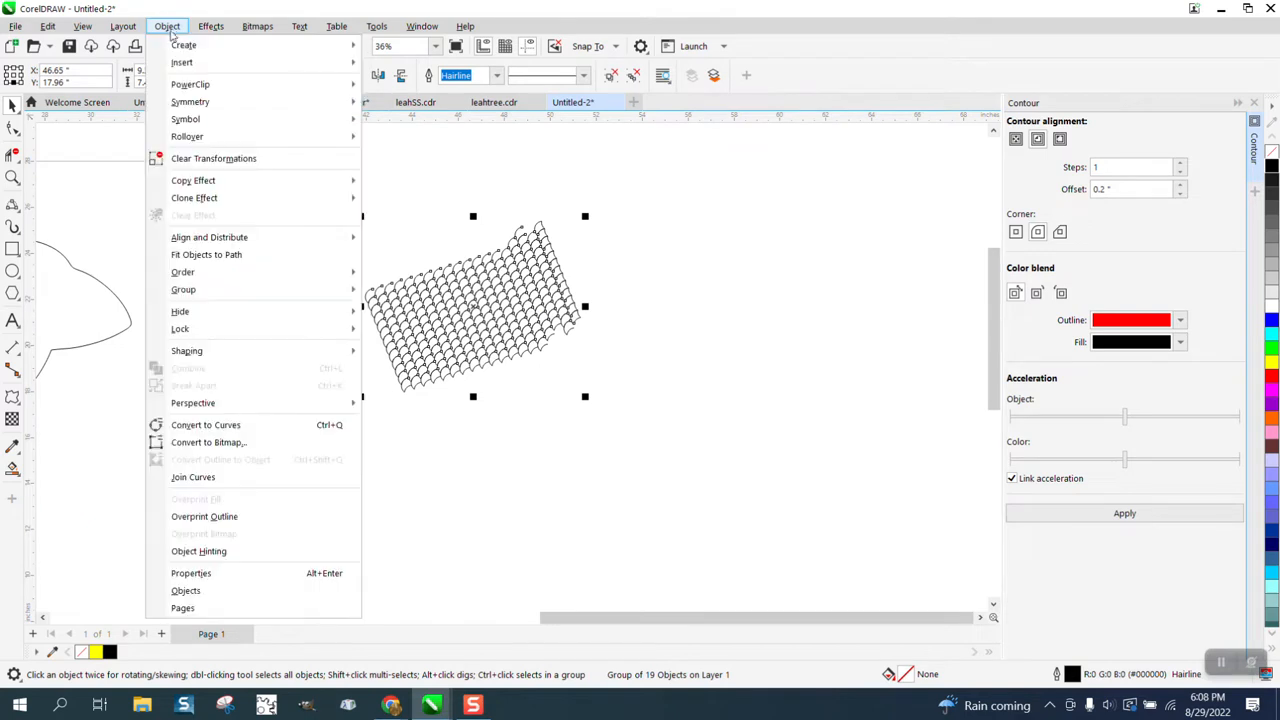
mouse_move(186, 84)
left_click(396, 90)
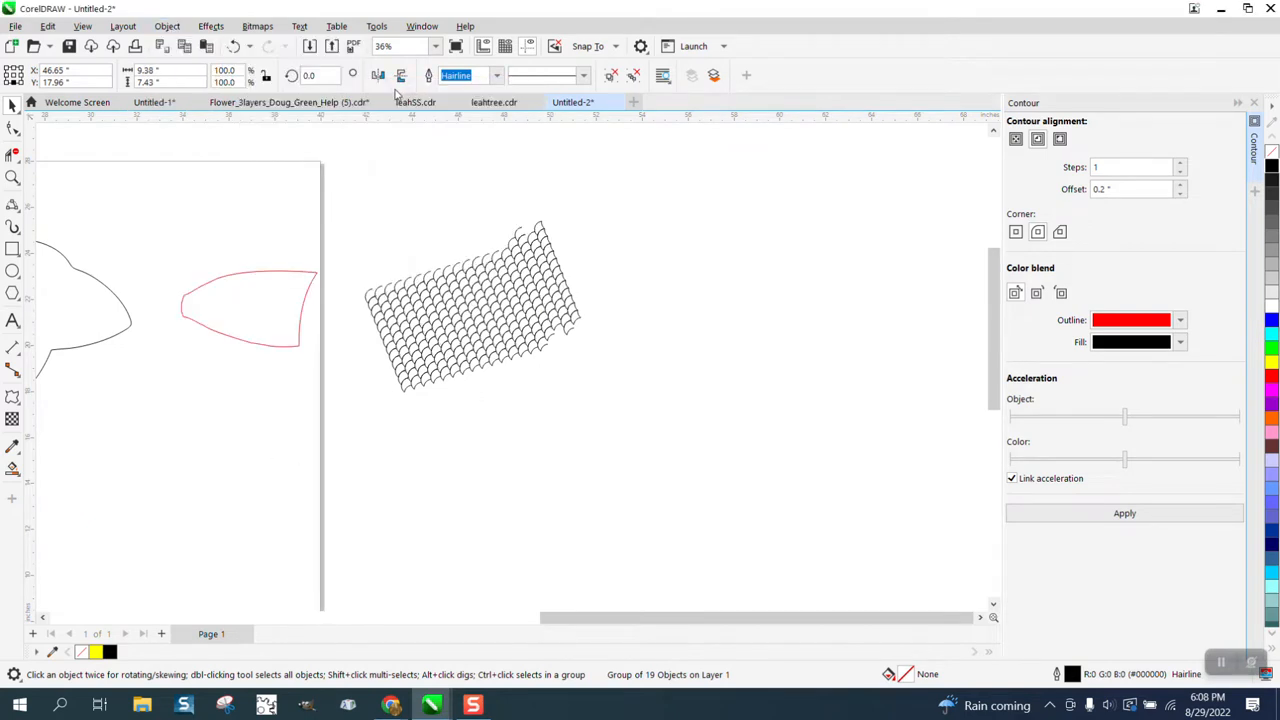
left_click(250, 300)
Move the scale-filled body section 11 inches left onto the fish and change its outline color to black
scroll(605, 283, "down", 1)
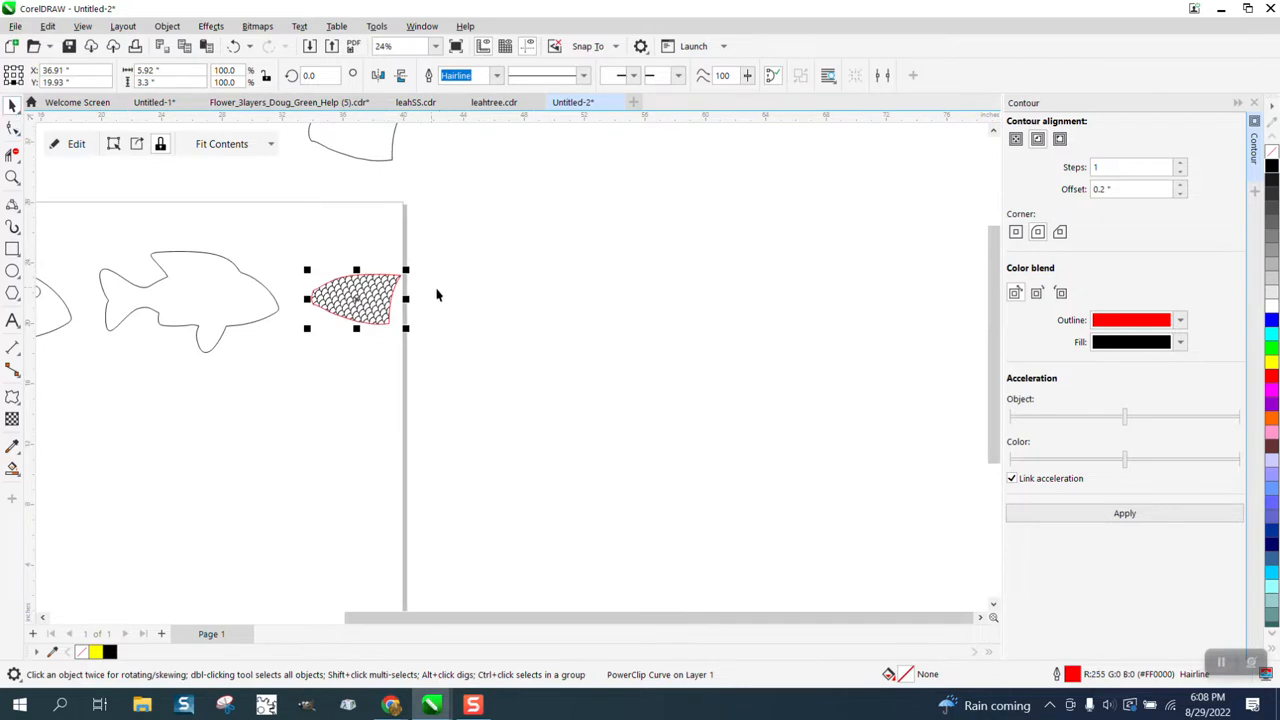
key("Left")
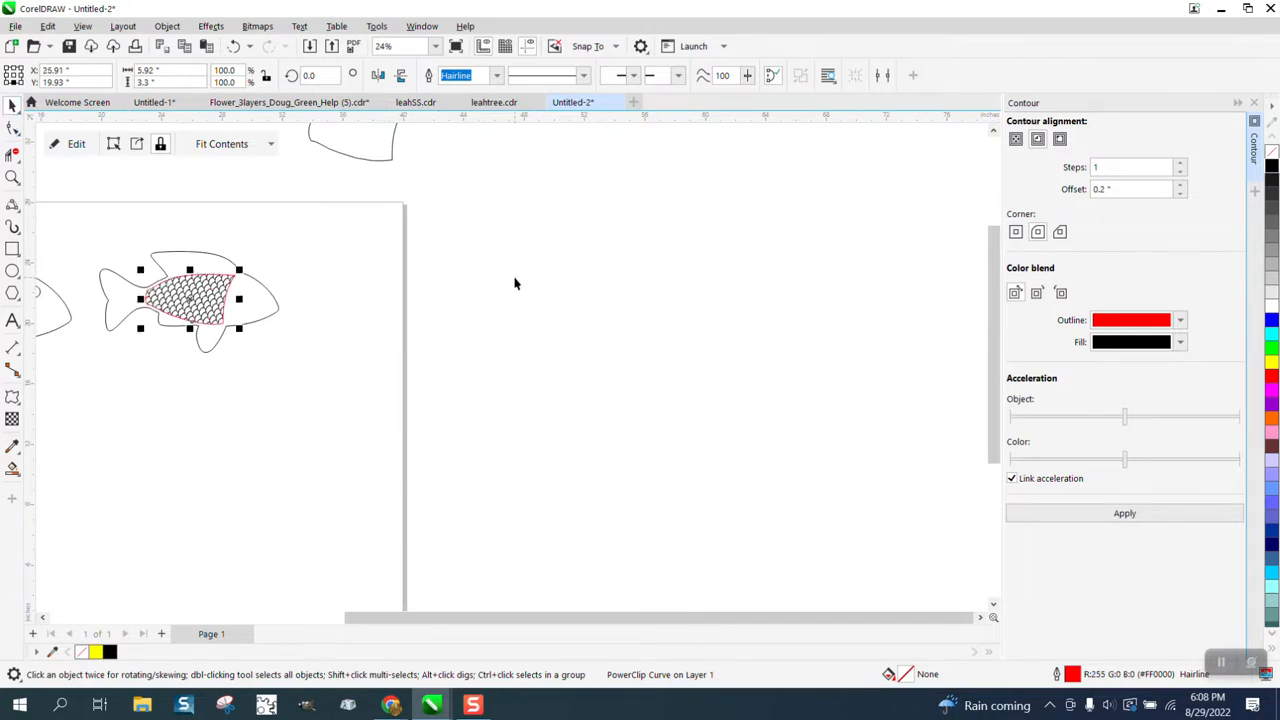
left_click(12, 177)
left_click_drag(128, 226, 410, 395)
left_click(12, 106)
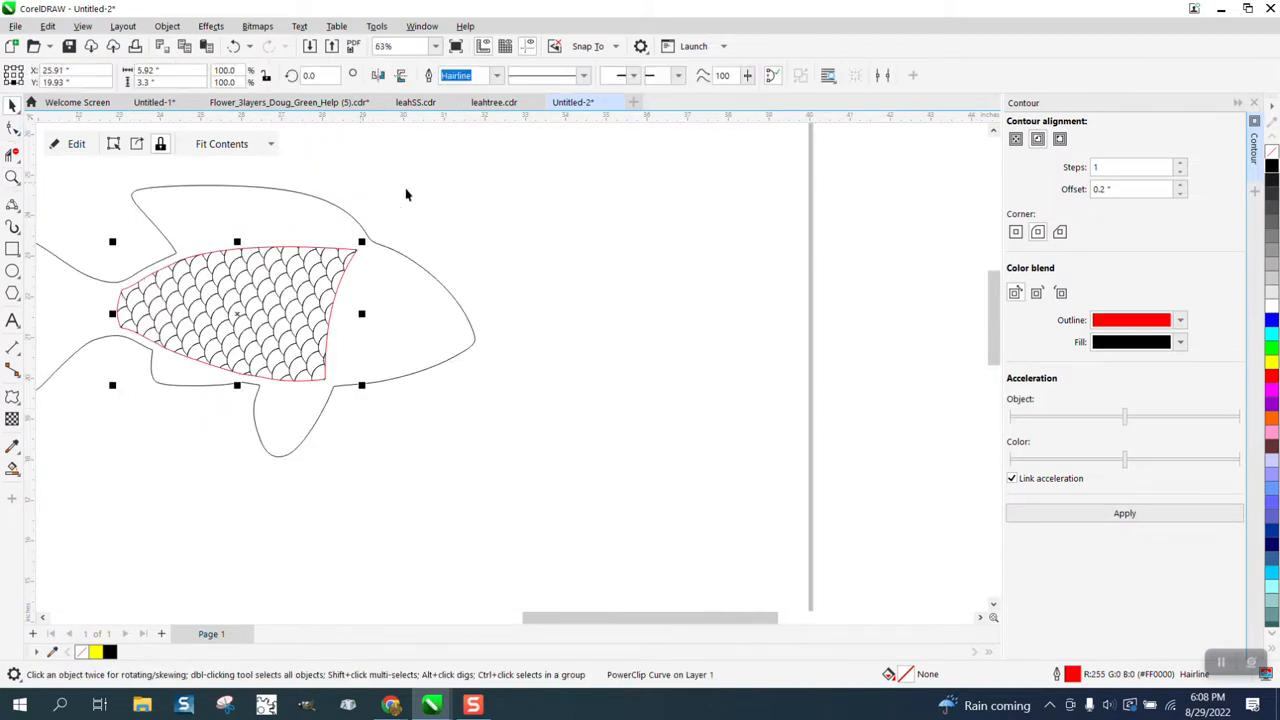
right_click(1272, 167)
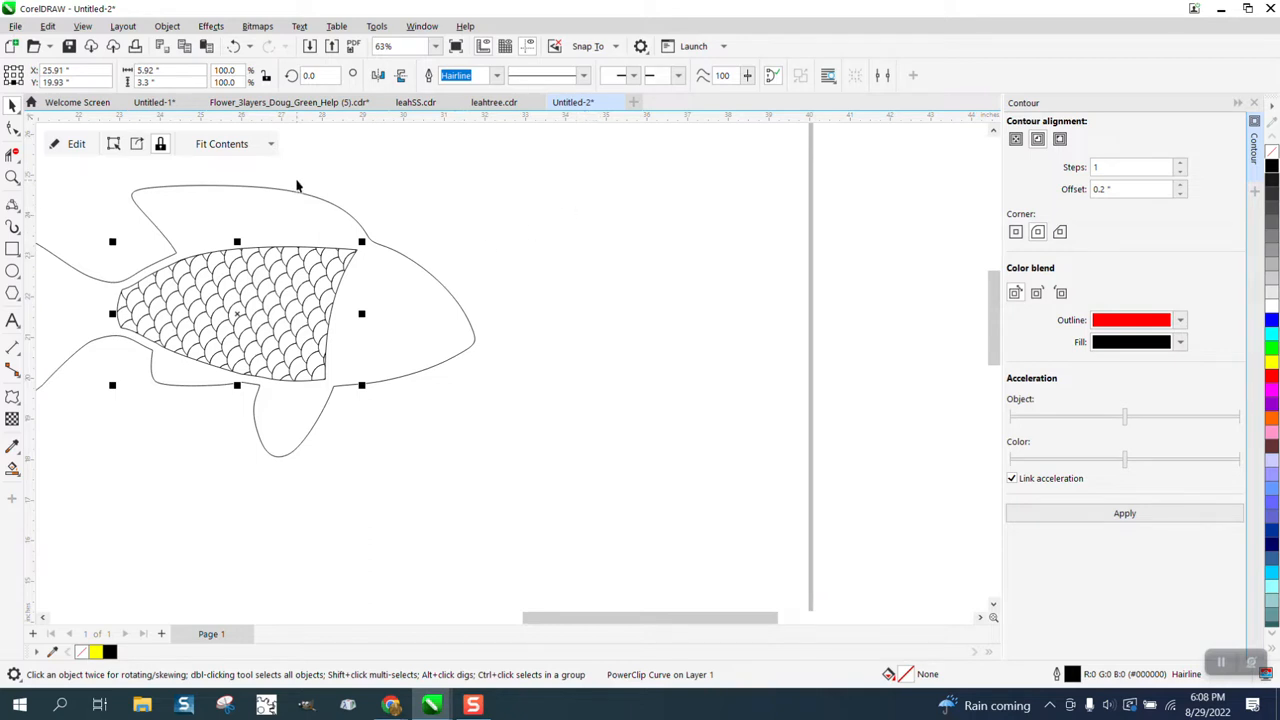
Try filling a scale in the body section with light gray and no outline using Smart Fill, and undo the fill
scroll(461, 268, "down", 1)
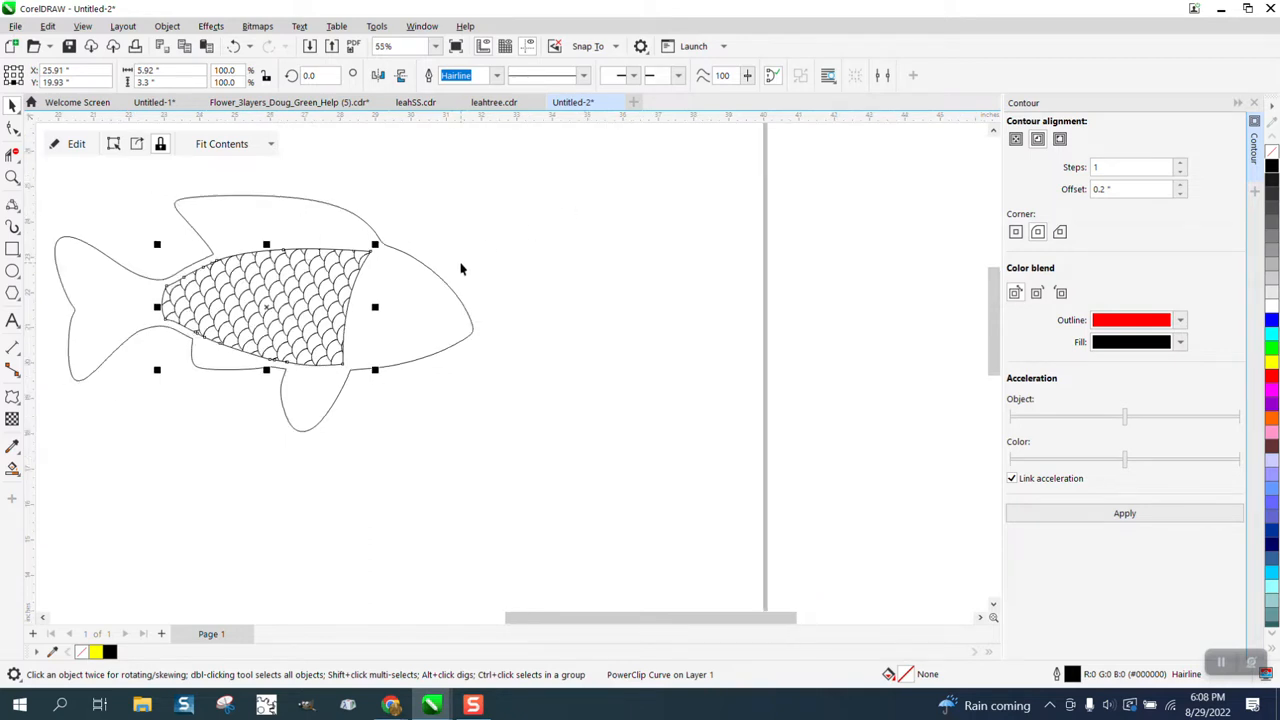
left_click(12, 177)
left_click_drag(143, 200, 482, 425)
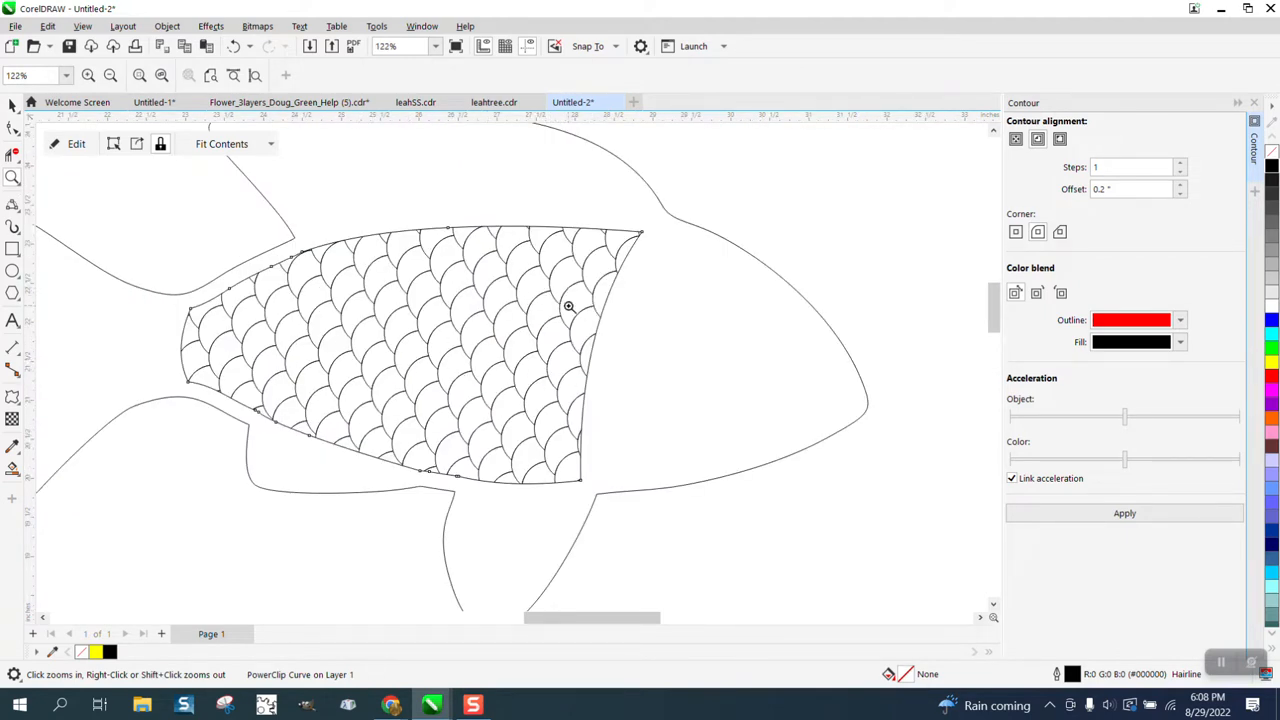
left_click(12, 468)
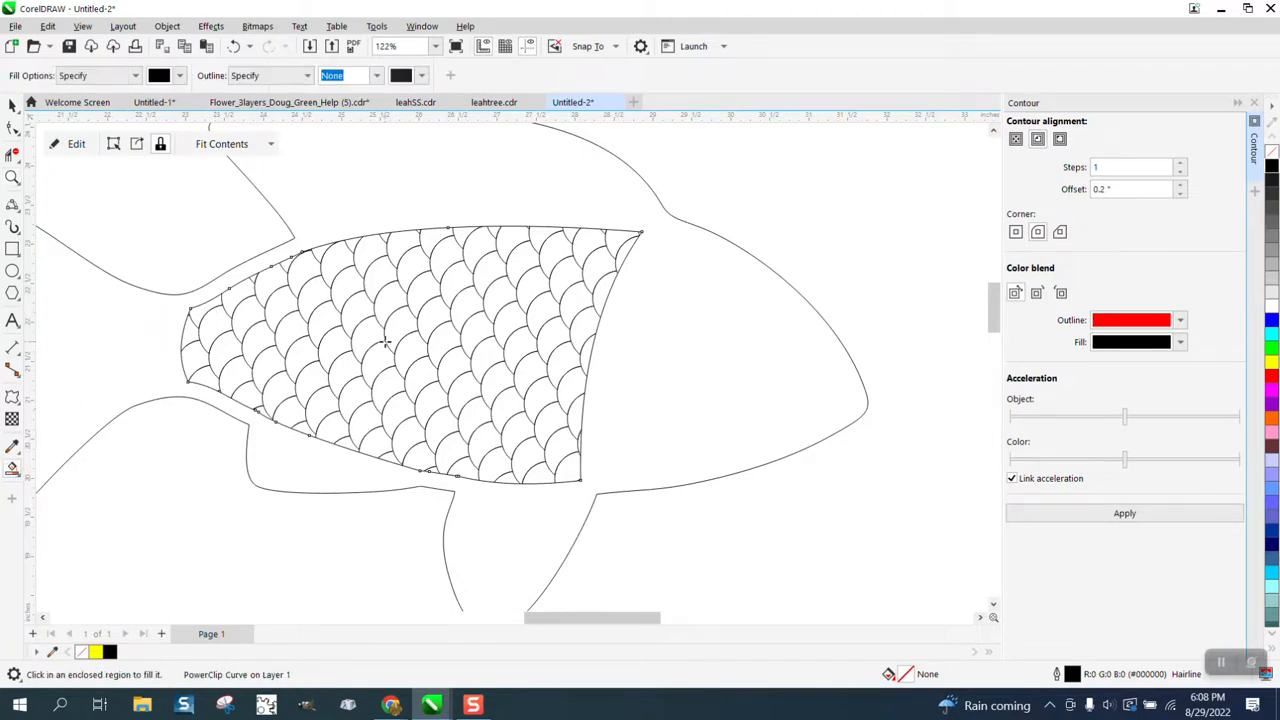
left_click(179, 76)
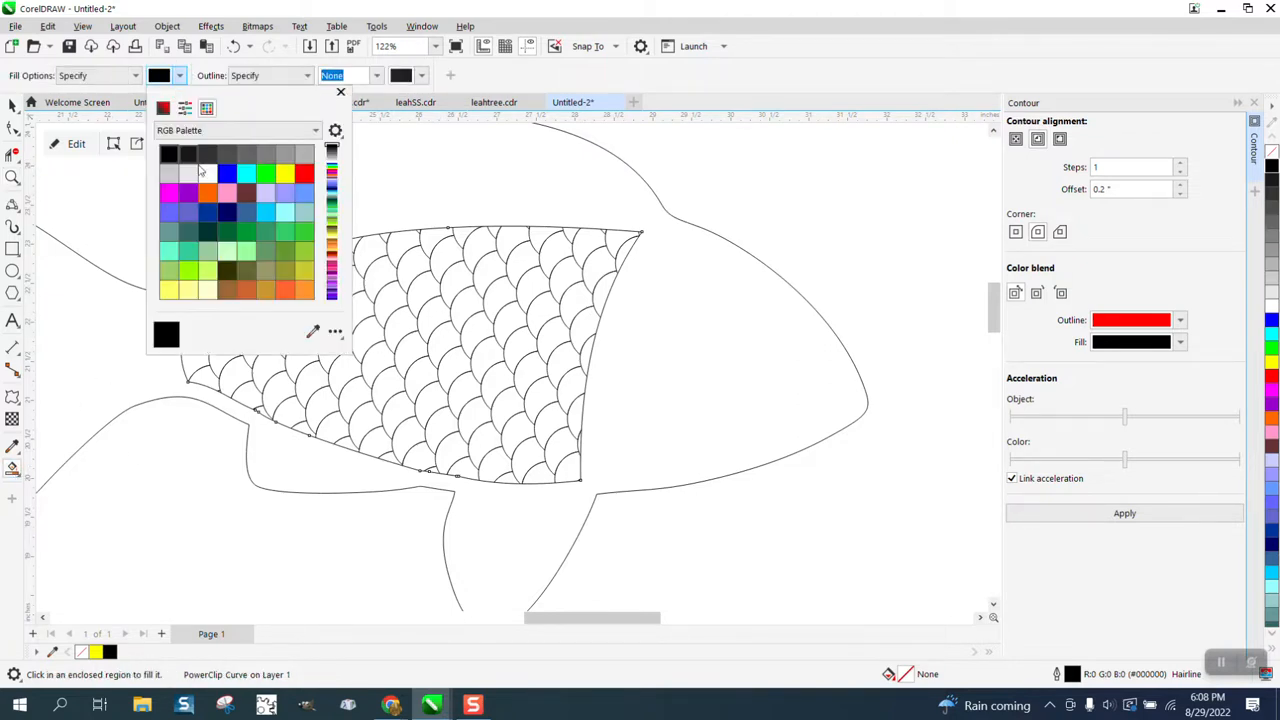
left_click(188, 172)
left_click(440, 263)
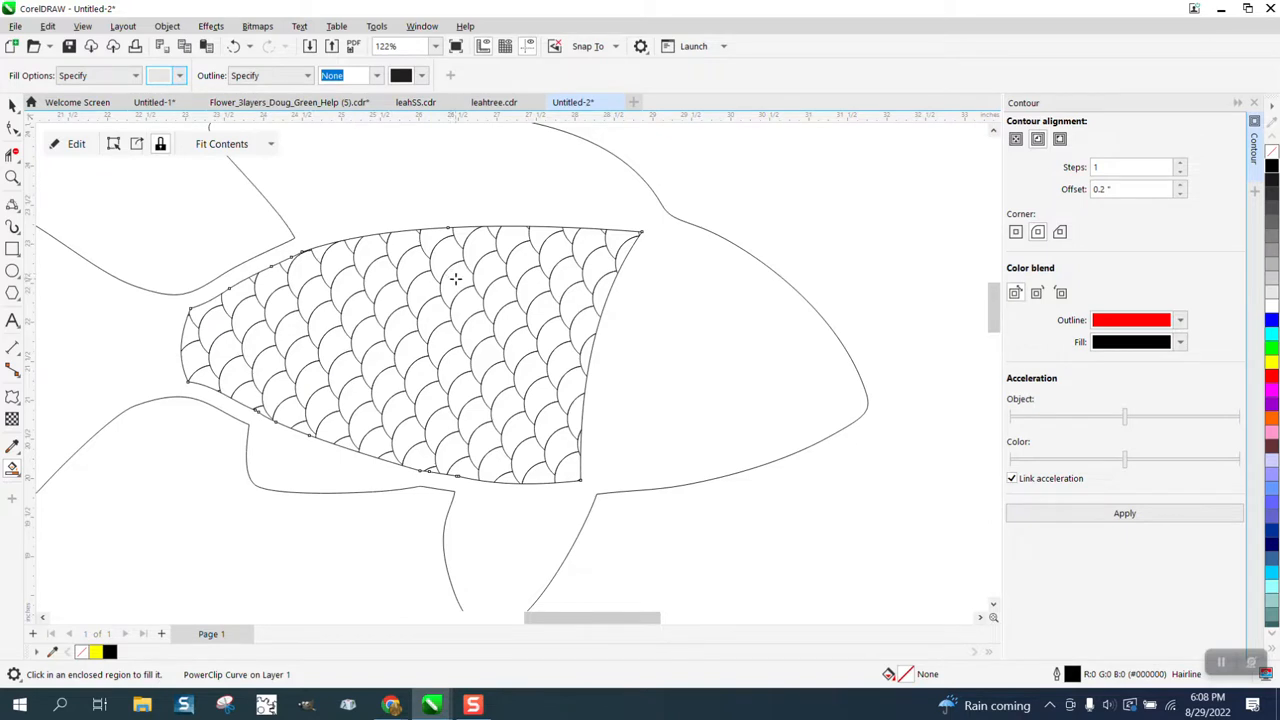
left_click(440, 263)
left_click(233, 46)
scroll(392, 270, "down", 2)
left_click(12, 105)
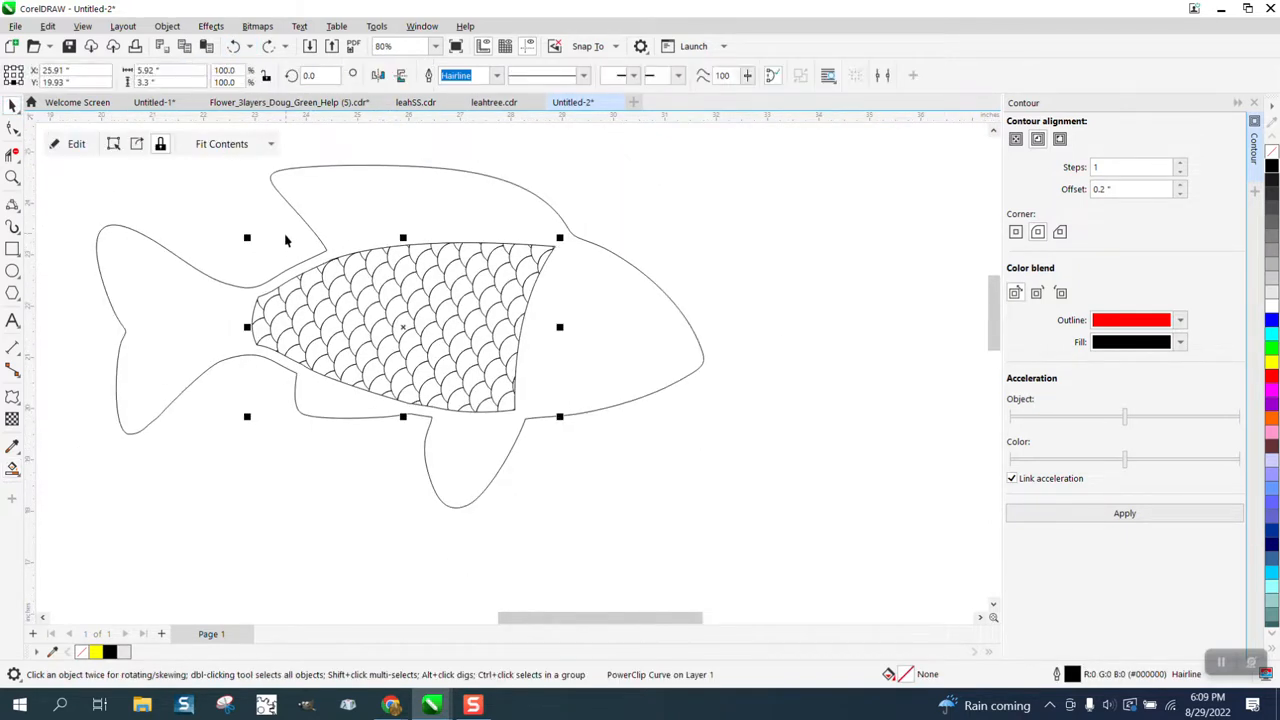
Draw an ellipse about 0.51 by 0.43 inches on the second fish's head as its eye
scroll(503, 297, "down", 2)
scroll(550, 370, "down", 4)
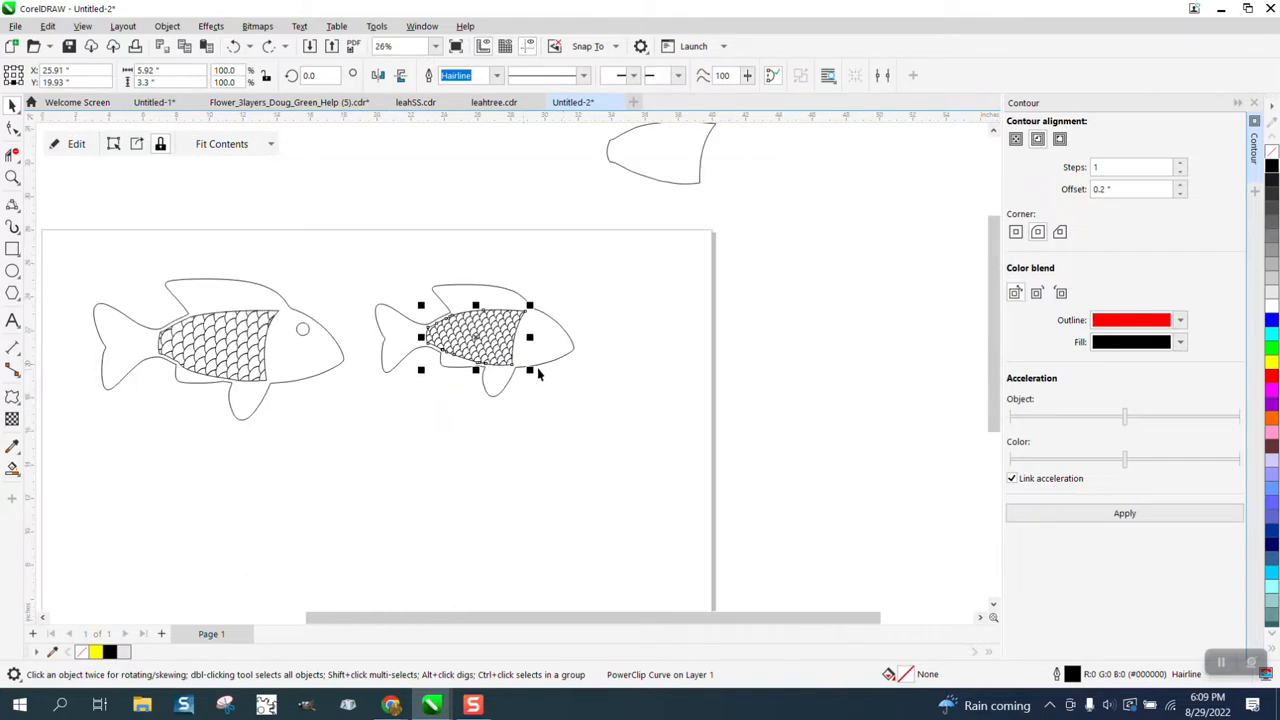
left_click(12, 177)
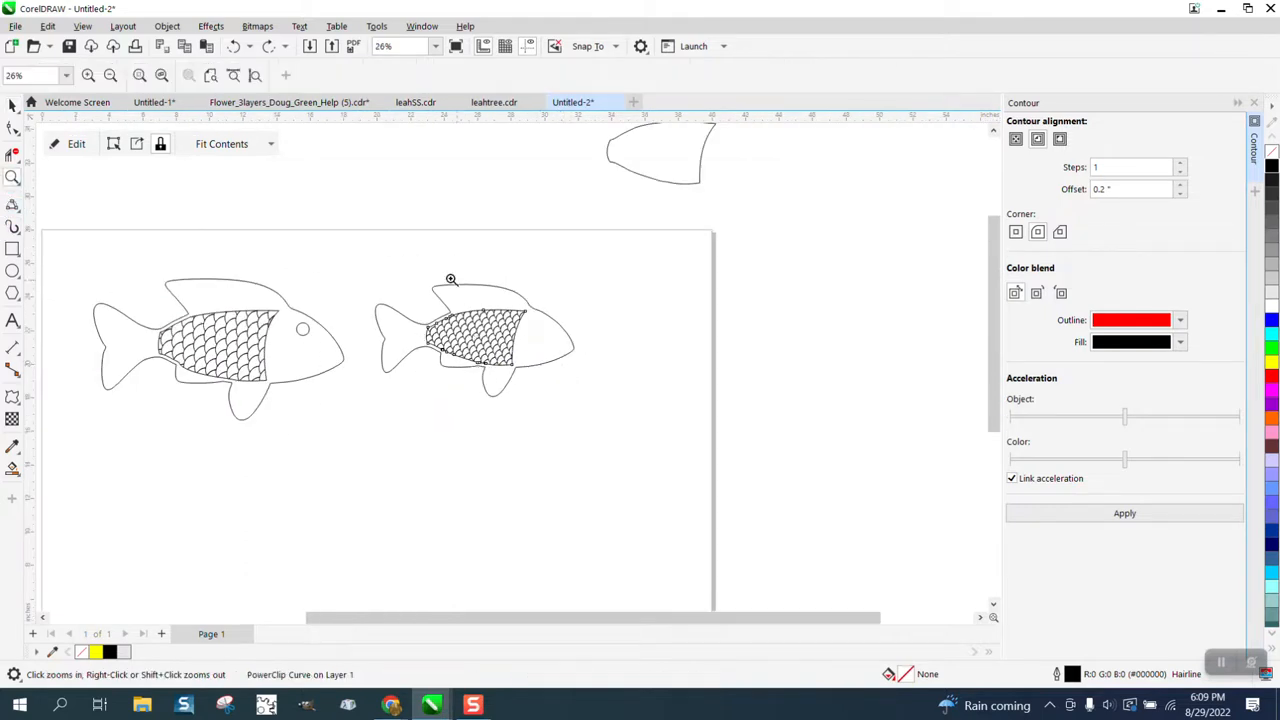
left_click_drag(443, 277, 663, 437)
left_click(12, 270)
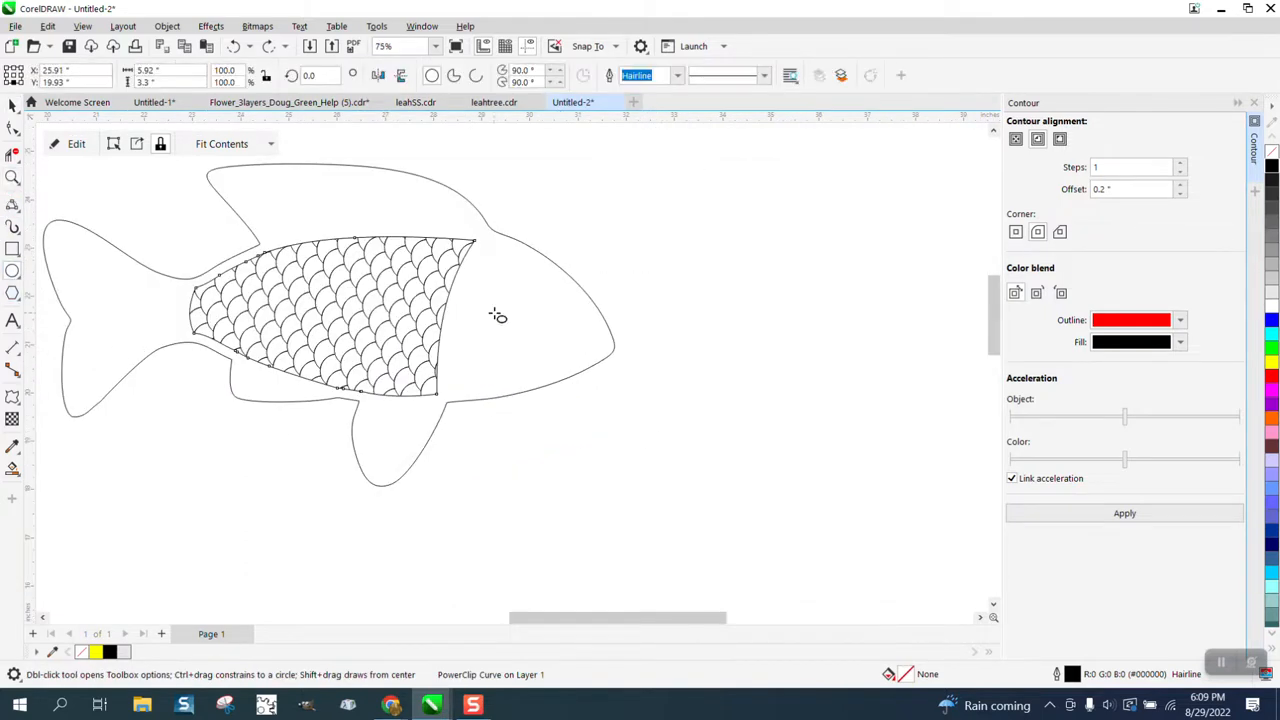
left_click_drag(557, 281, 532, 303)
scroll(582, 365, "down", 3)
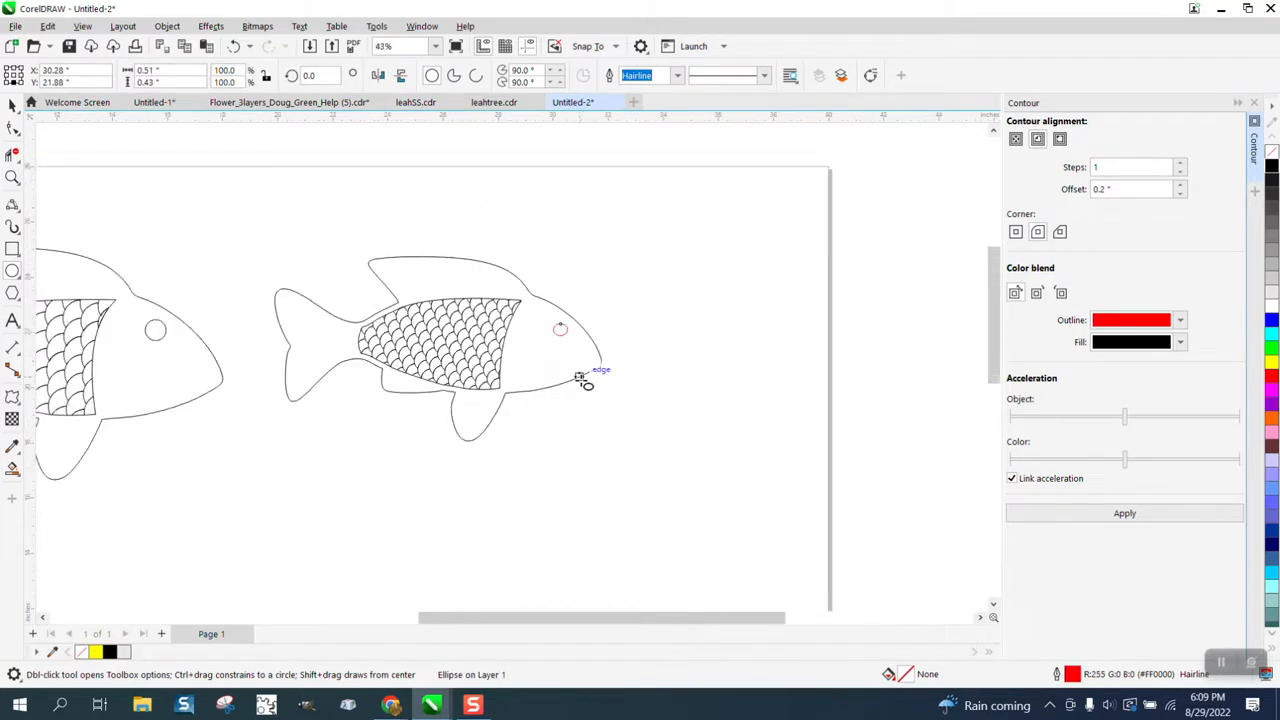